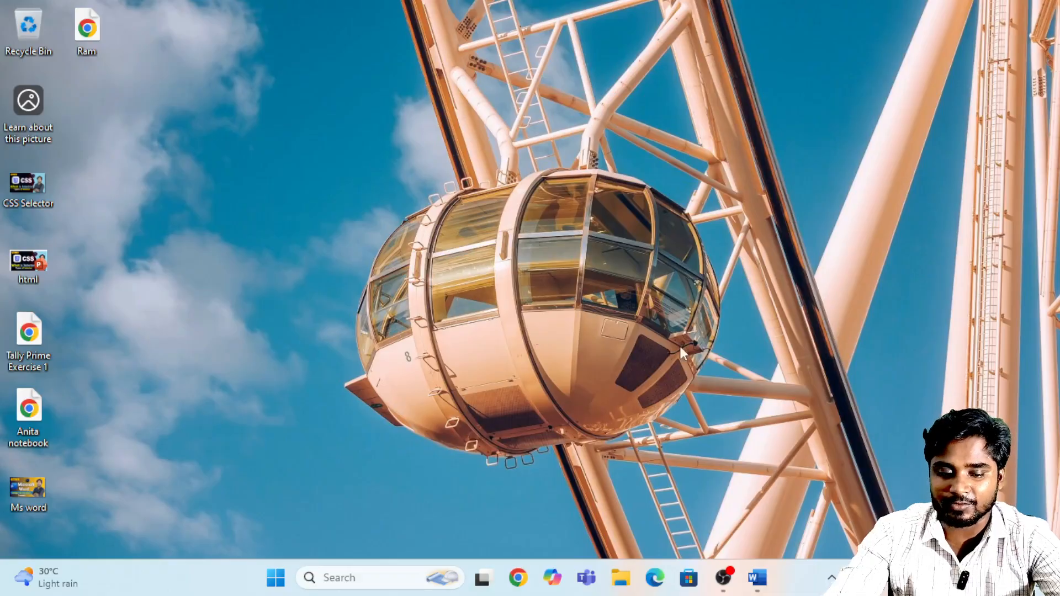
Step: Switch to the open blank Word document, maximize it, and generate five paragraphs of sample text with =rand(5)
{"action": "left_click", "coordinate": [757, 578]}
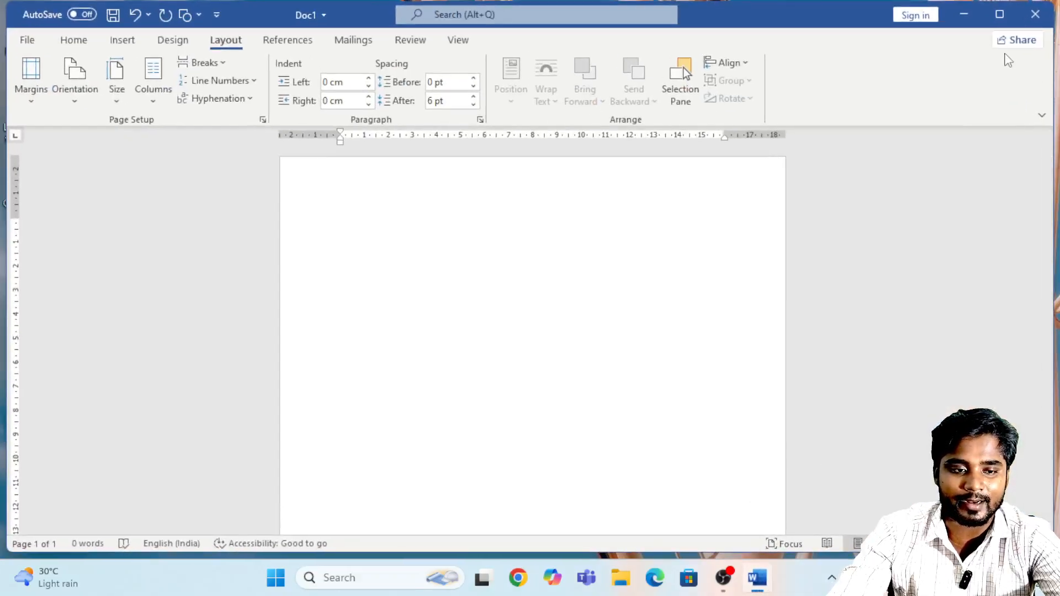
{"action": "left_click", "coordinate": [998, 16]}
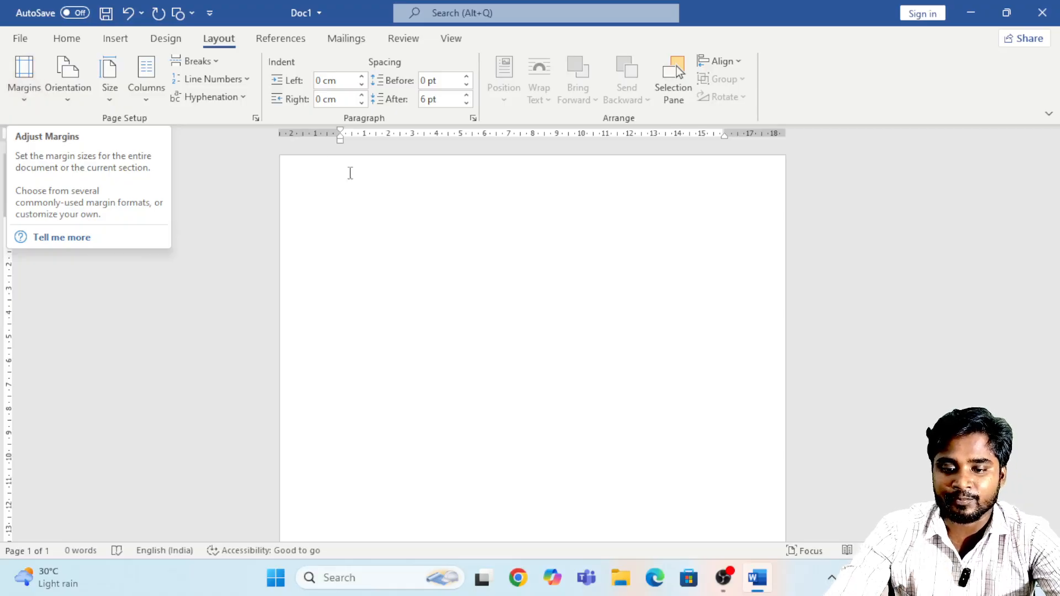
{"action": "left_click", "coordinate": [367, 240]}
{"action": "type", "text": "="}
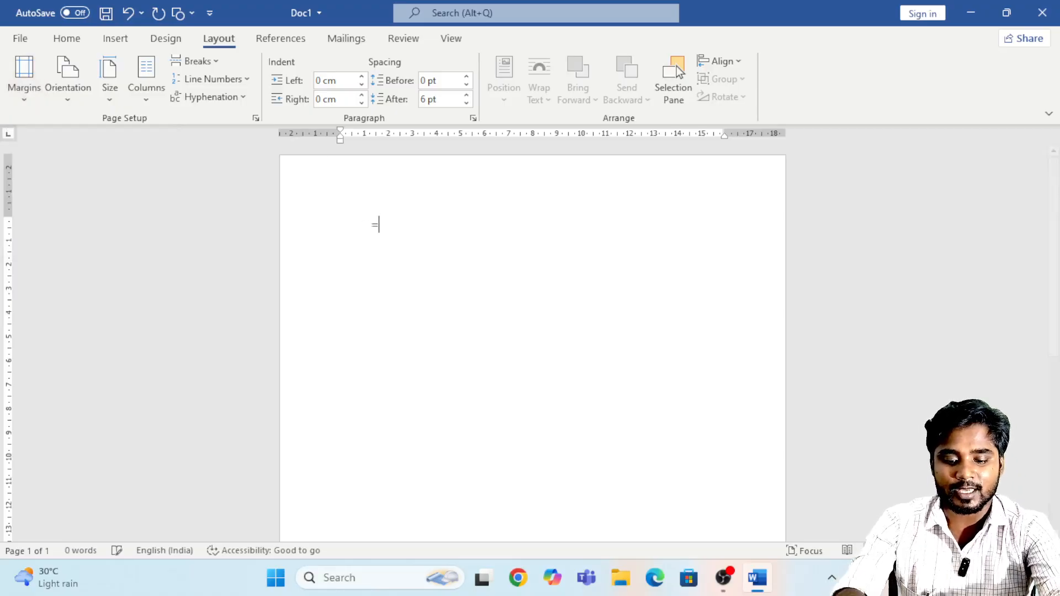
{"action": "type", "text": "rand("}
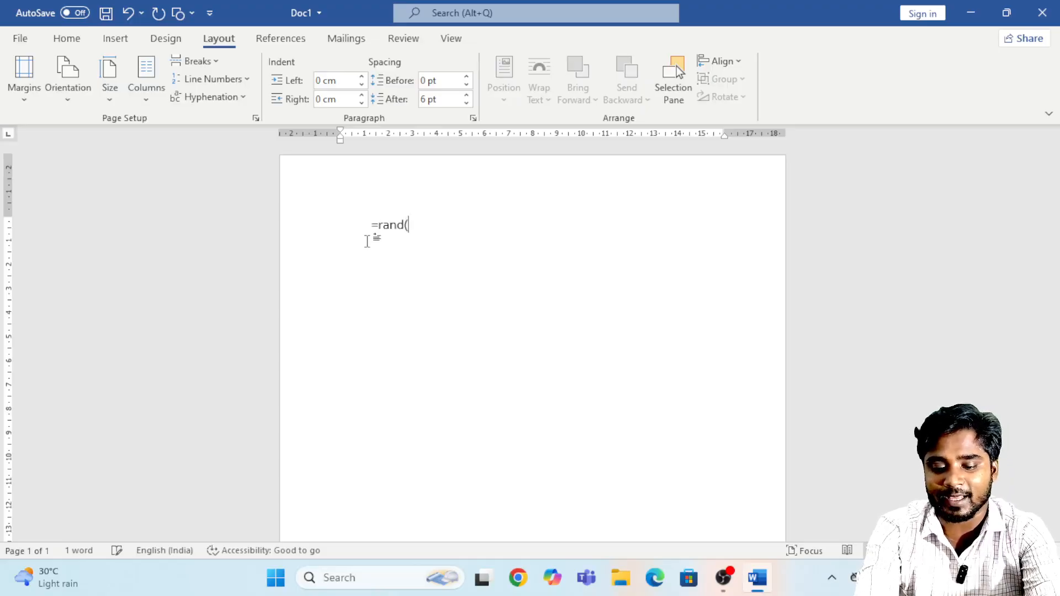
{"action": "type", "text": "5)"}
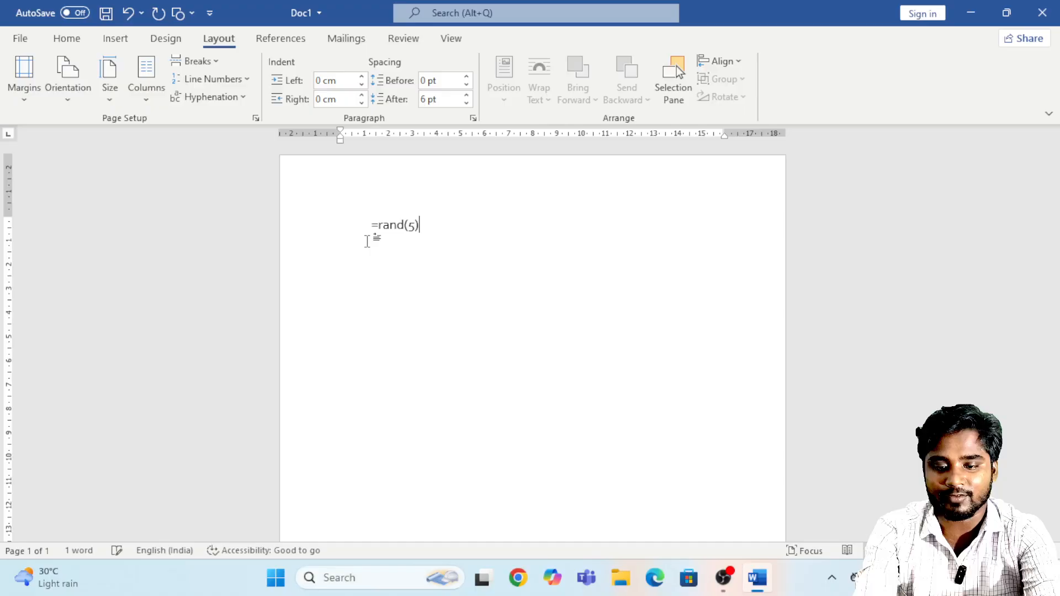
{"action": "key", "text": "Return"}
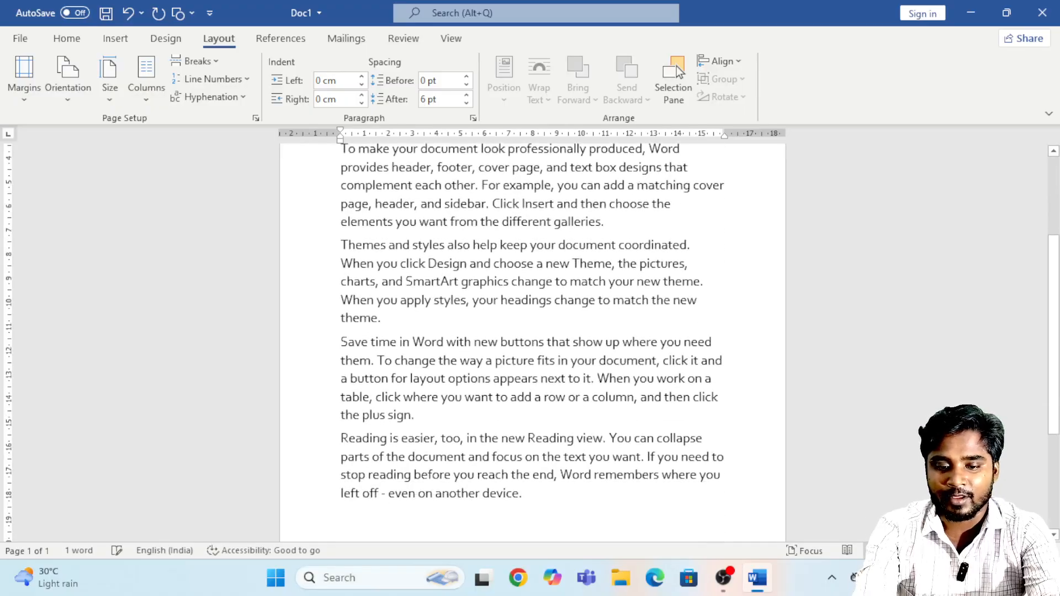
Step: Justify all paragraphs of the sample text and deselect the text
{"action": "key", "text": "ctrl+a"}
{"action": "key", "text": "ctrl+j"}
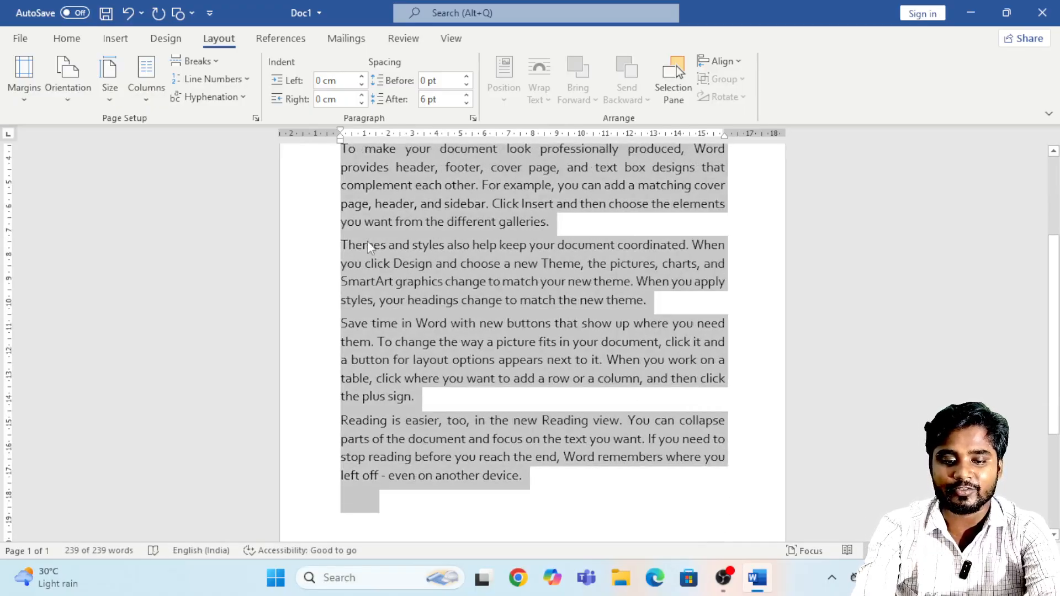
{"action": "left_click_drag", "start_coordinate": [1053, 309], "coordinate": [1051, 200]}
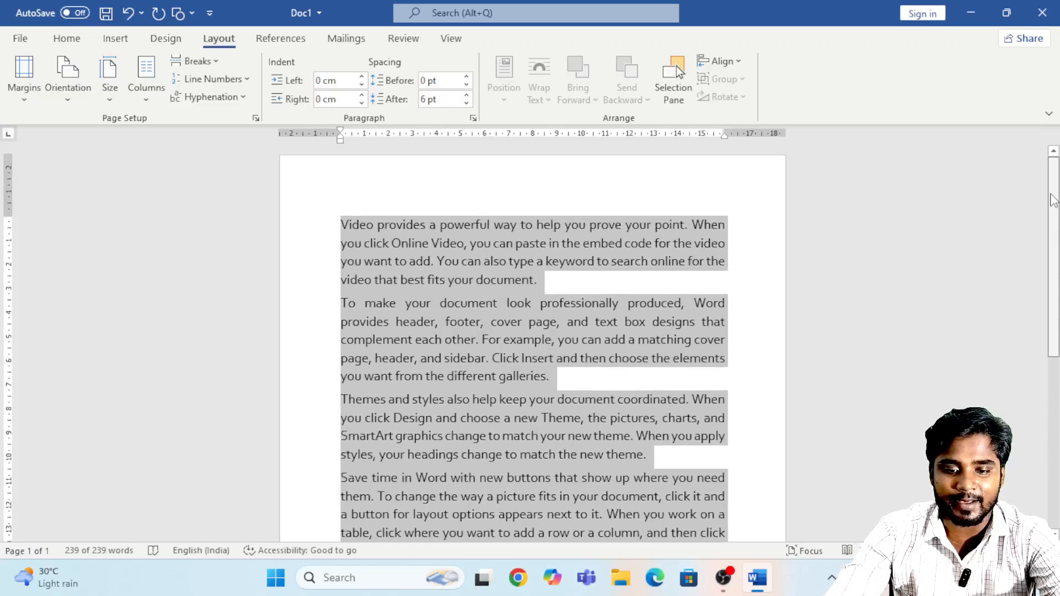
{"action": "left_click", "coordinate": [519, 361]}
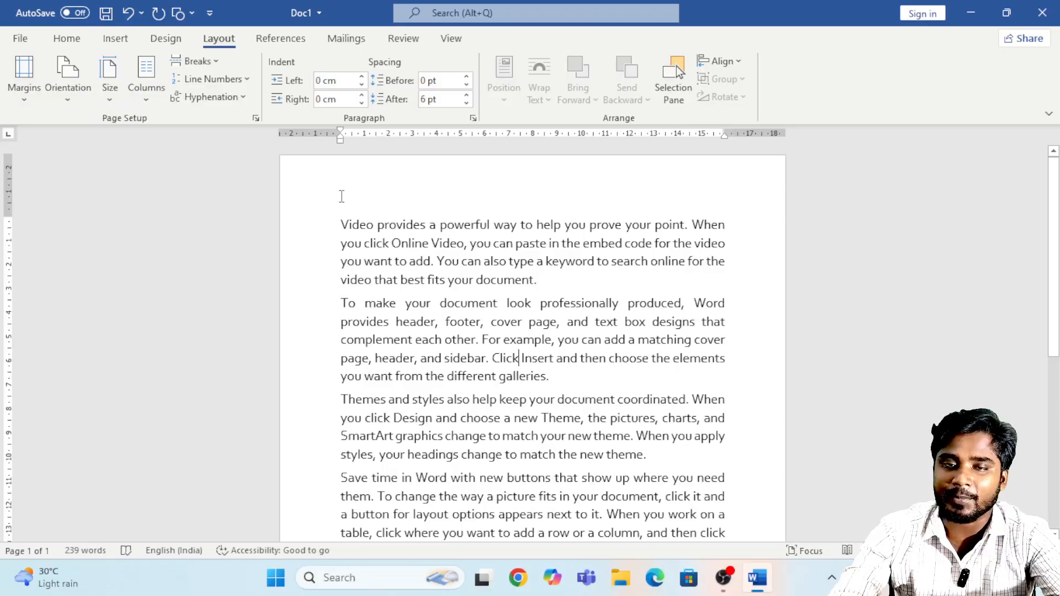
Step: Apply the Narrow margin preset to the document, and replace it with the Moderate preset
{"action": "left_click", "coordinate": [16, 85]}
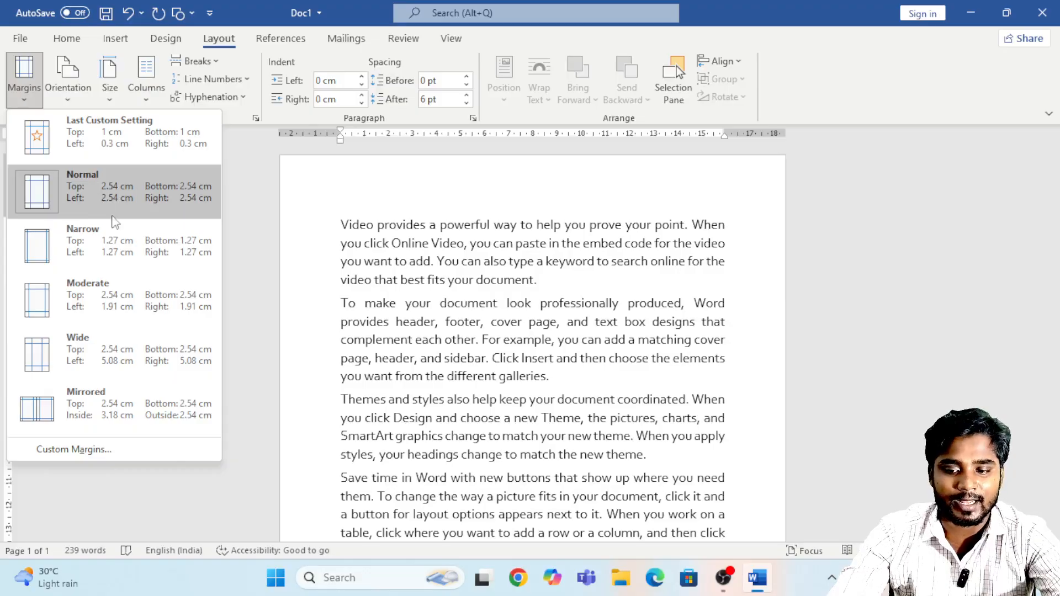
{"action": "left_click", "coordinate": [119, 251]}
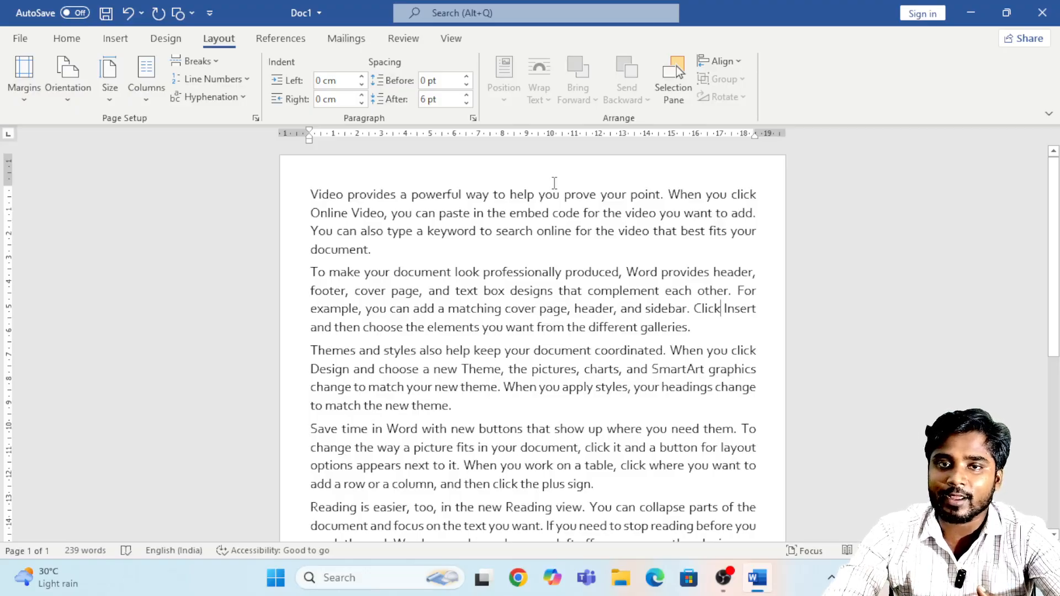
{"action": "left_click", "coordinate": [36, 94]}
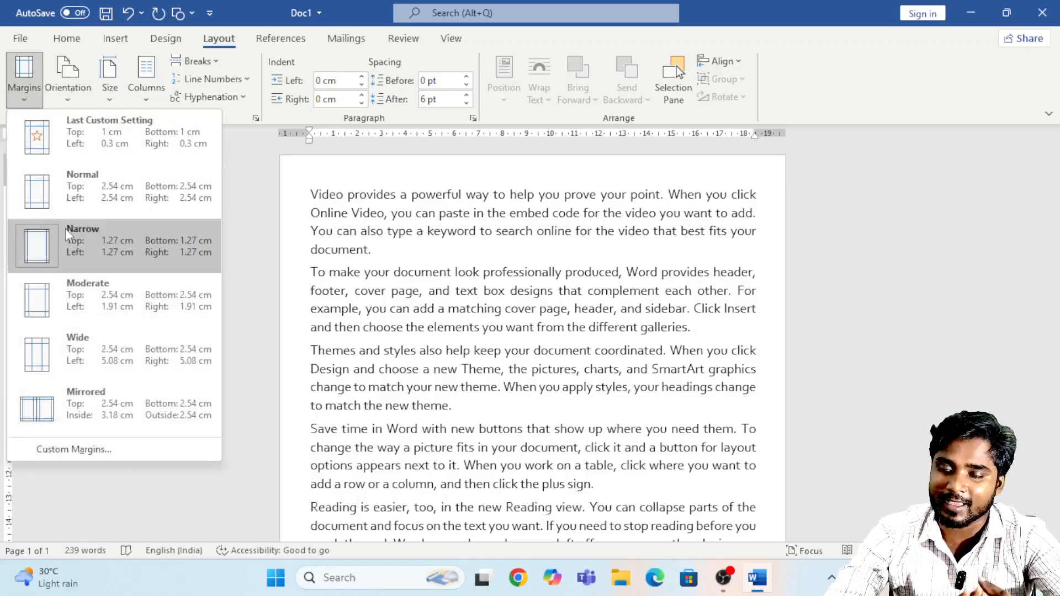
{"action": "left_click", "coordinate": [82, 294]}
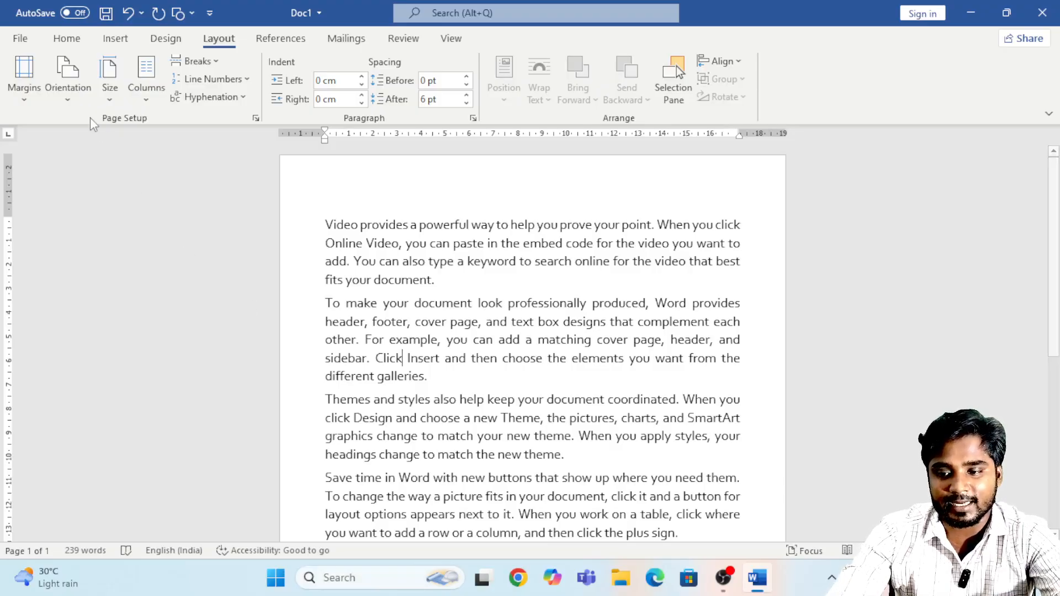
Step: Set a custom top margin of 7 cm for the whole document
{"action": "left_click", "coordinate": [21, 82]}
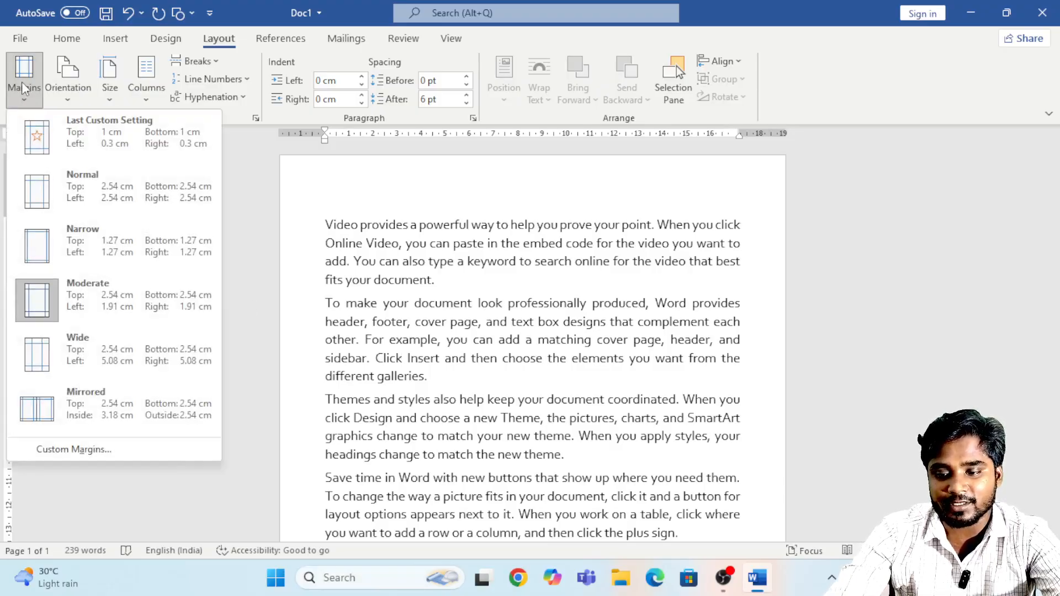
{"action": "left_click", "coordinate": [79, 449]}
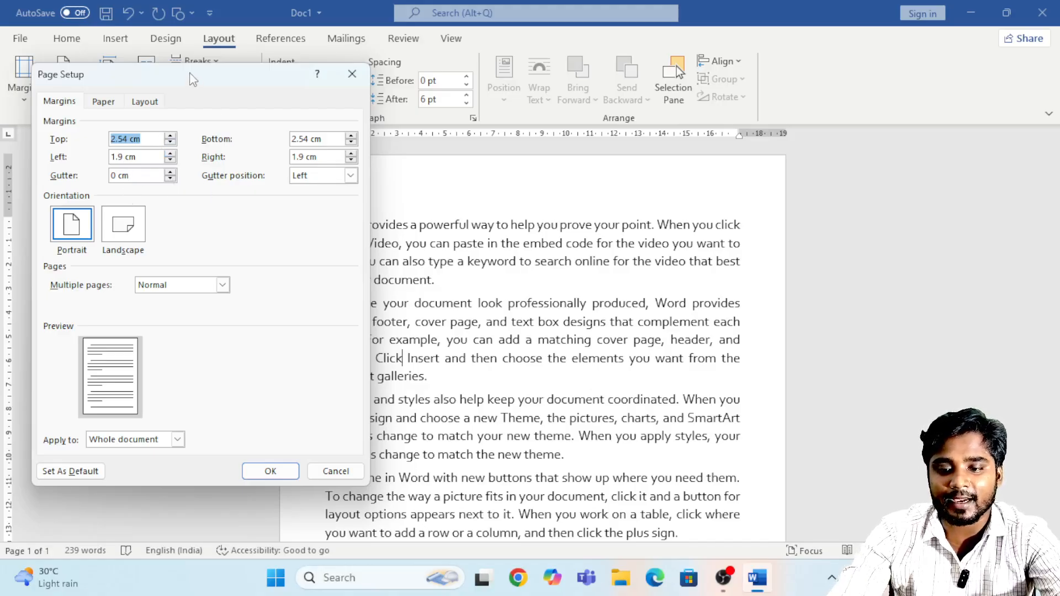
{"action": "left_click_drag", "start_coordinate": [191, 73], "coordinate": [851, 35]}
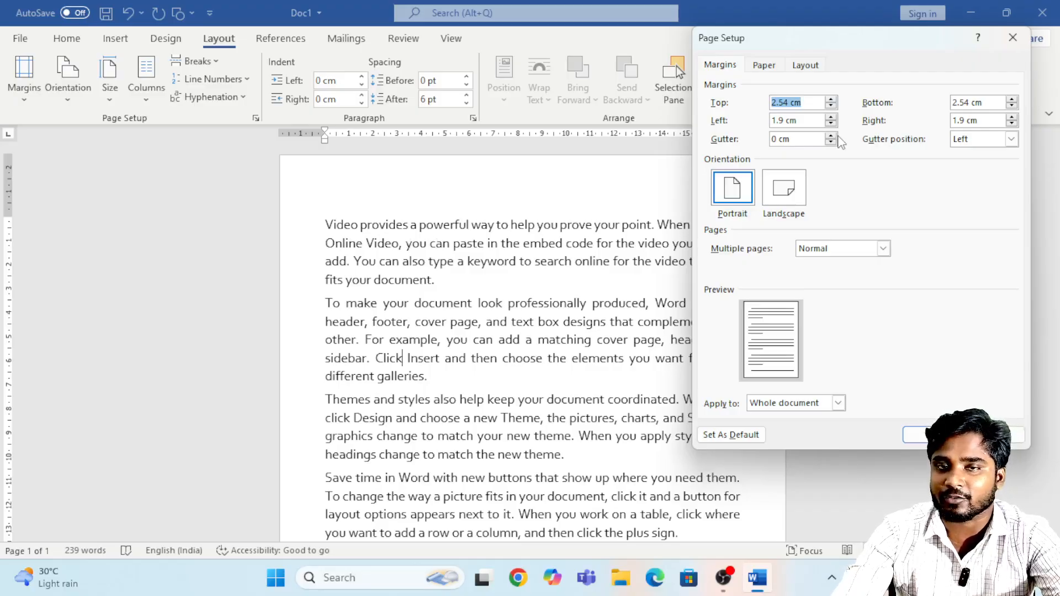
{"action": "left_click_drag", "start_coordinate": [861, 48], "coordinate": [199, 145]}
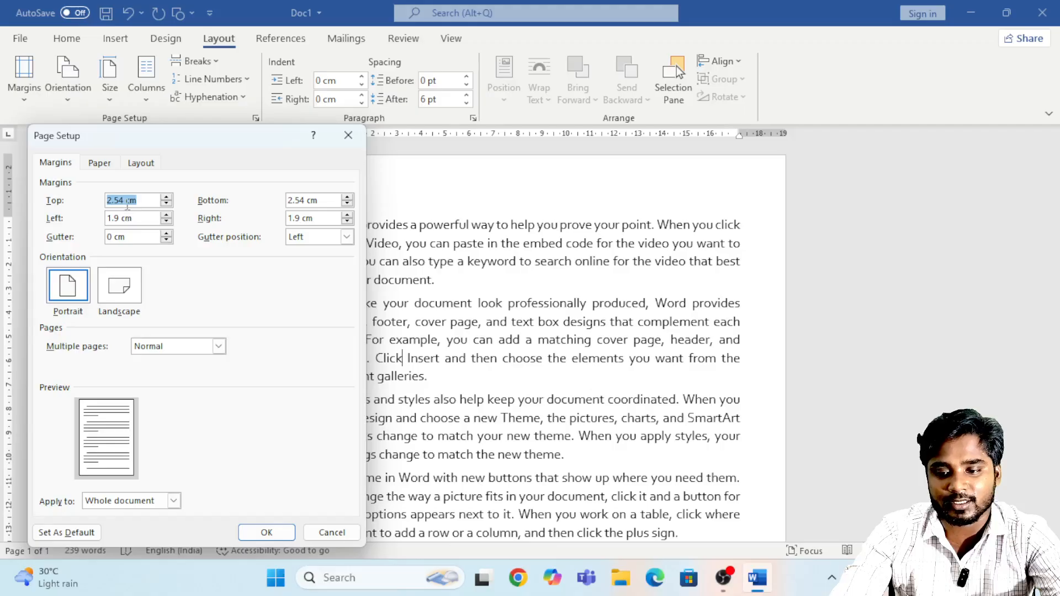
{"action": "left_click_drag", "start_coordinate": [145, 199], "coordinate": [96, 208]}
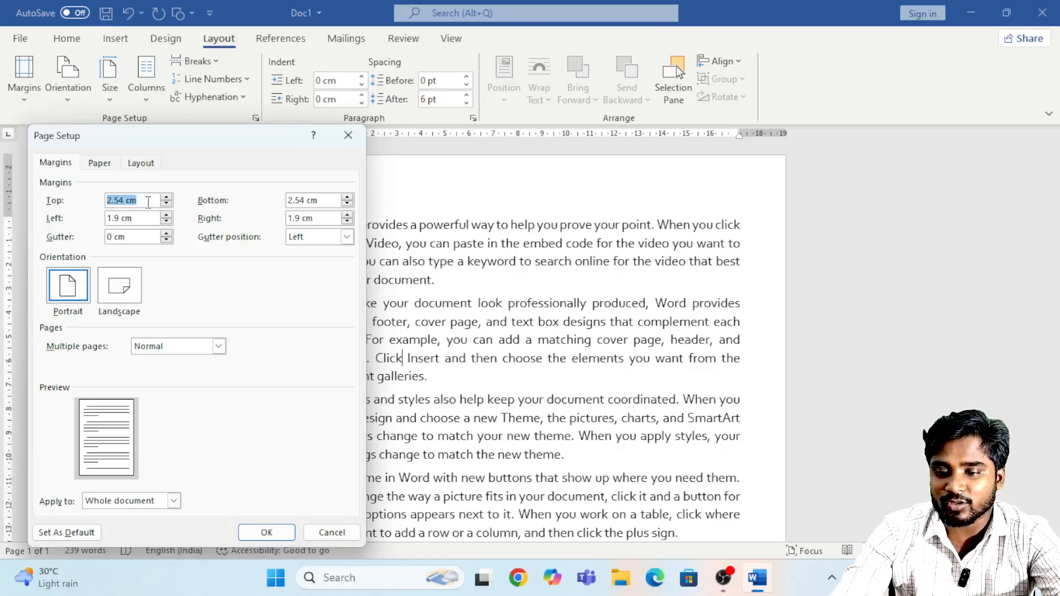
{"action": "type", "text": "7"}
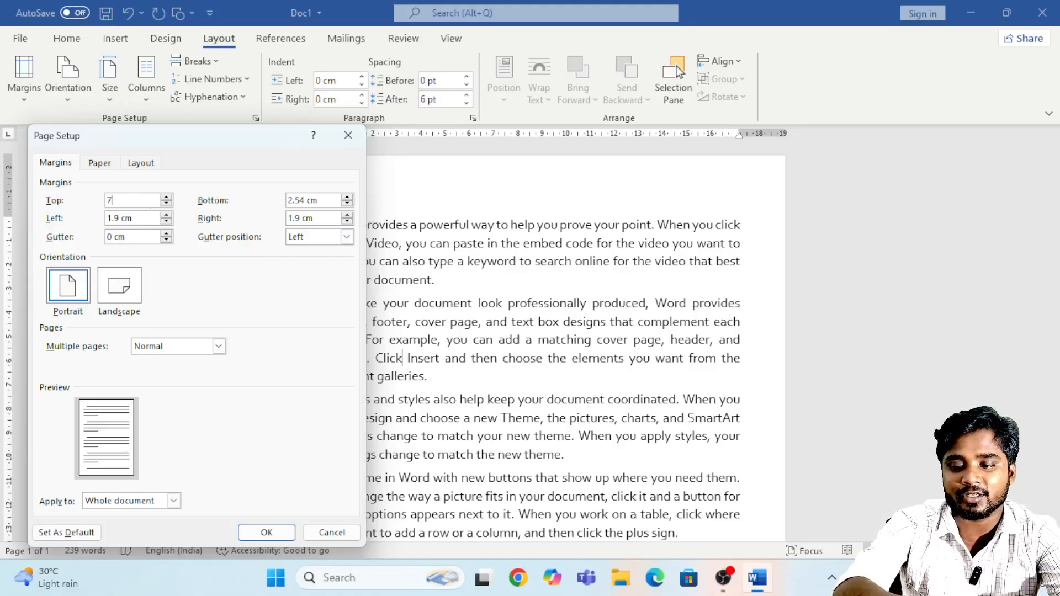
{"action": "left_click", "coordinate": [251, 532]}
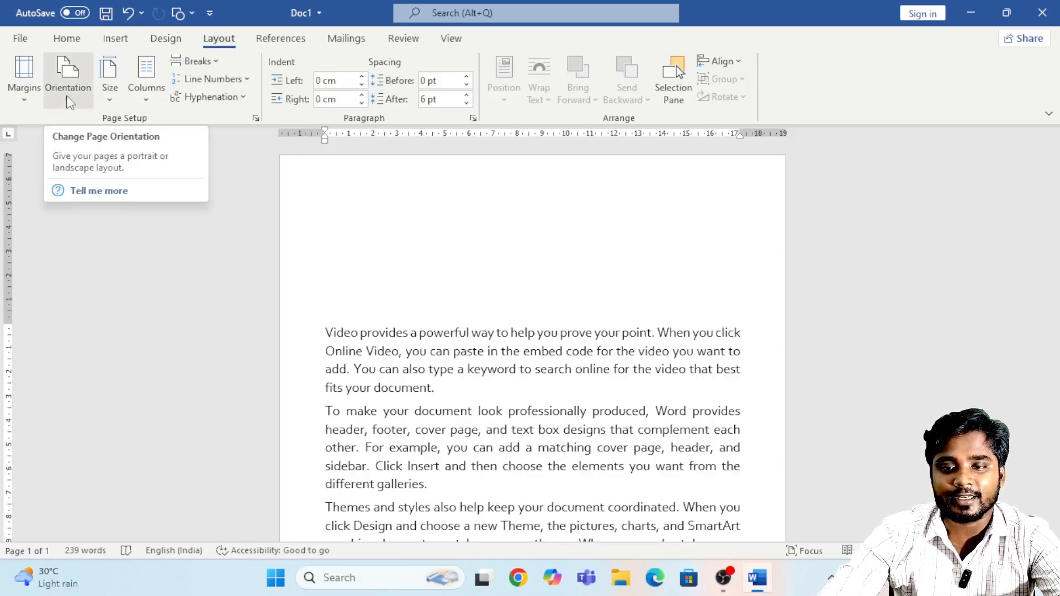
Step: Apply the Normal margin preset to the document
{"action": "left_click", "coordinate": [29, 95]}
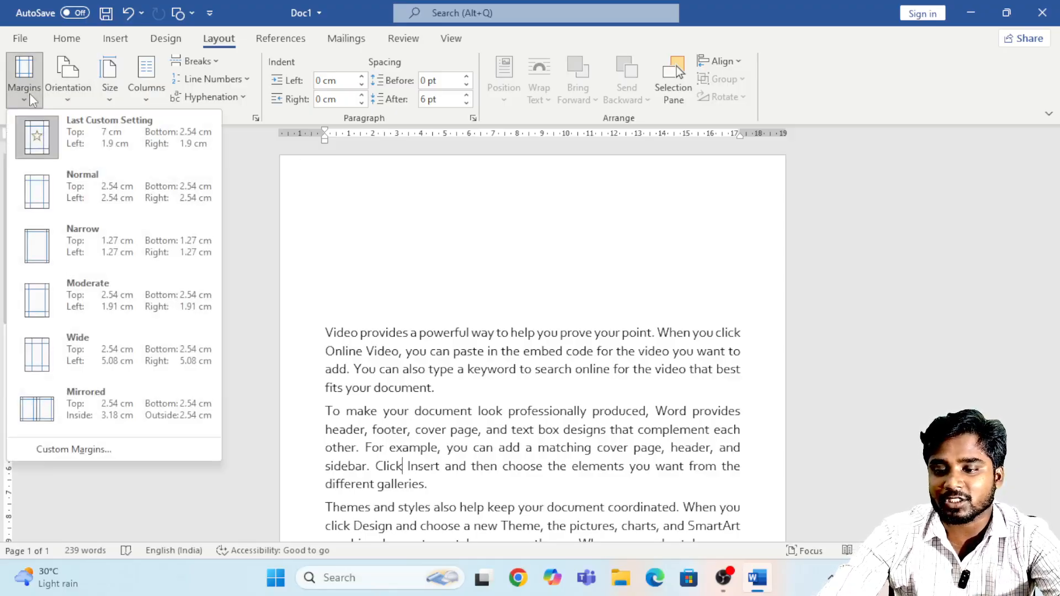
{"action": "left_click", "coordinate": [44, 190]}
Step: Change the page orientation to Landscape, and return it to Portrait
{"action": "left_click", "coordinate": [74, 82]}
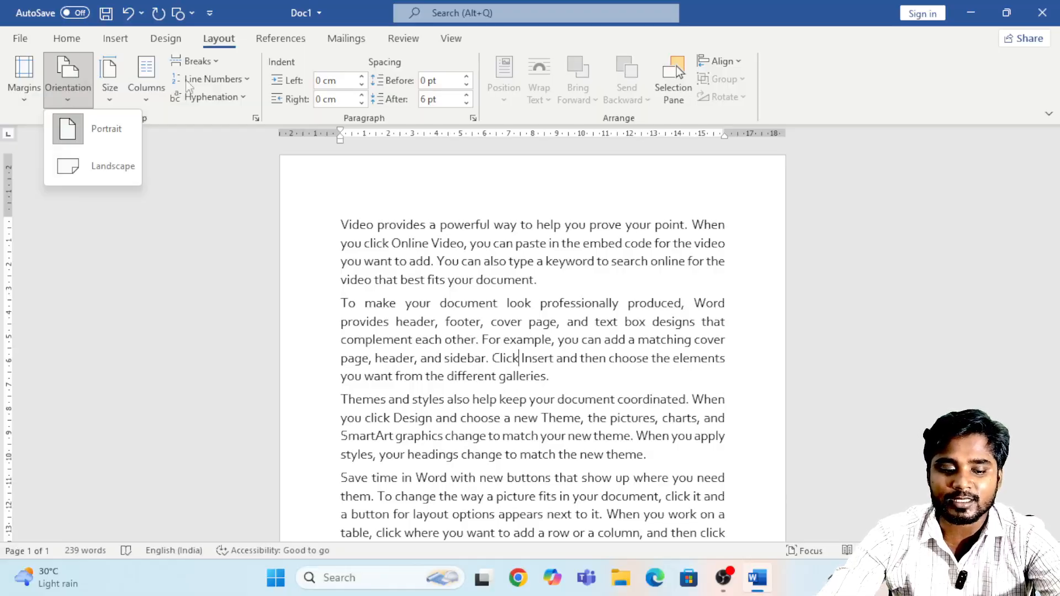
{"action": "scroll", "coordinate": [783, 448], "scroll_direction": "down", "scroll_amount": 6, "text": "ctrl"}
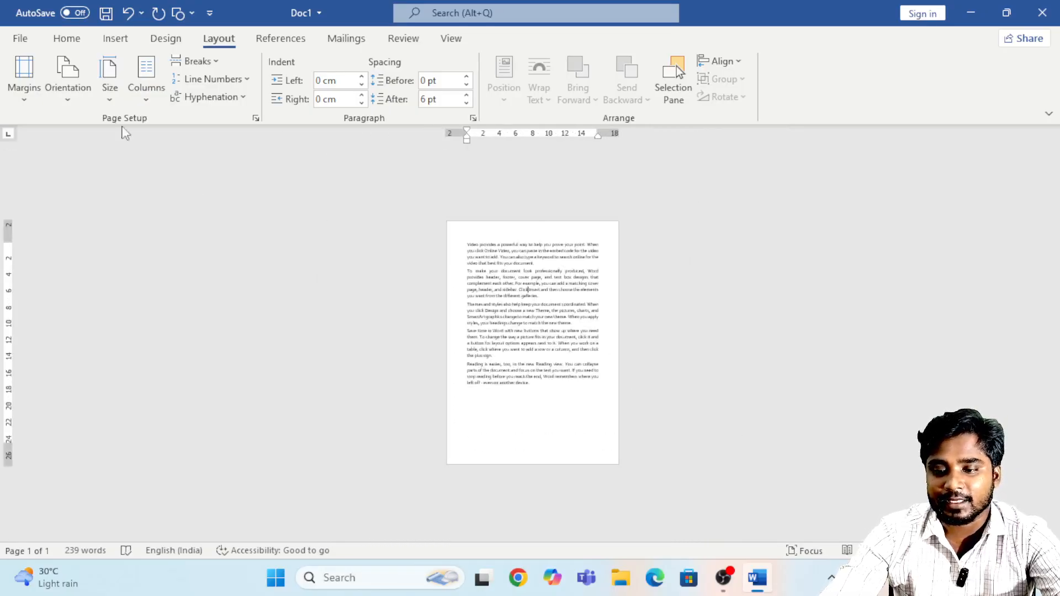
{"action": "left_click", "coordinate": [78, 92]}
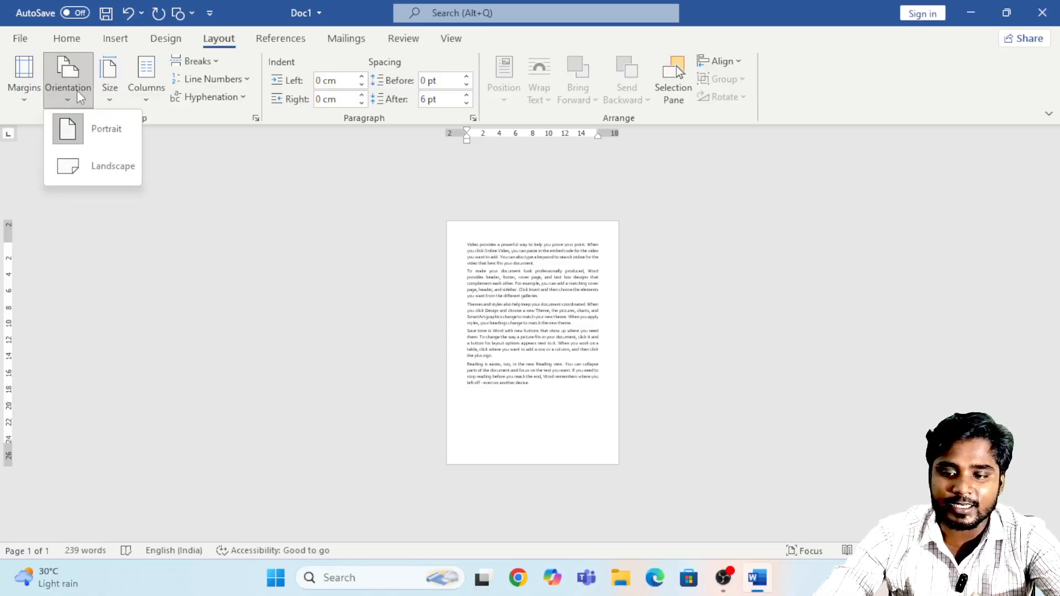
{"action": "left_click", "coordinate": [105, 167]}
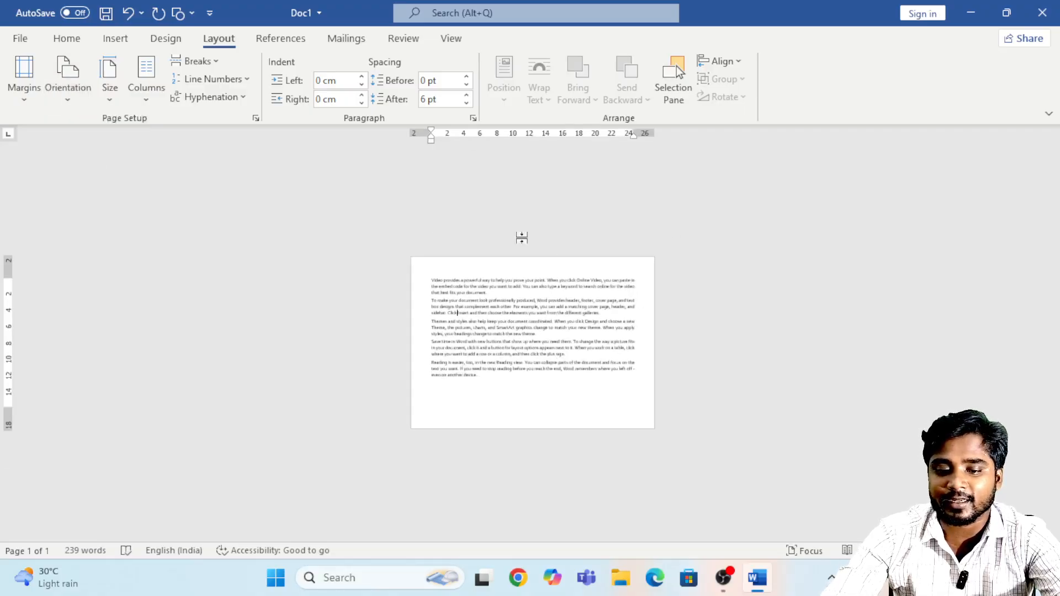
{"action": "left_click_drag", "start_coordinate": [949, 551], "coordinate": [964, 551]}
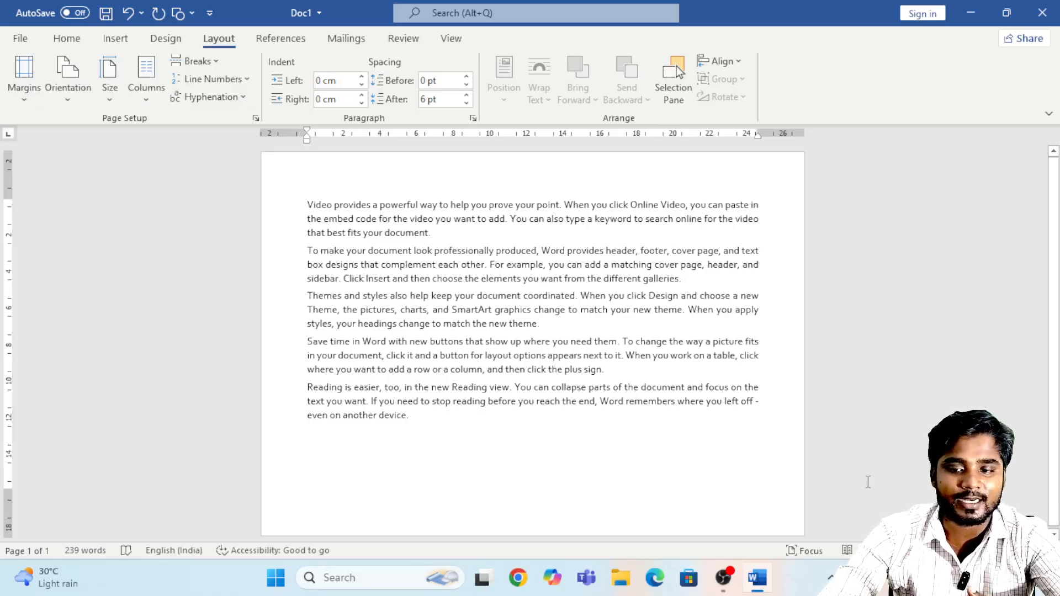
{"action": "left_click", "coordinate": [73, 78]}
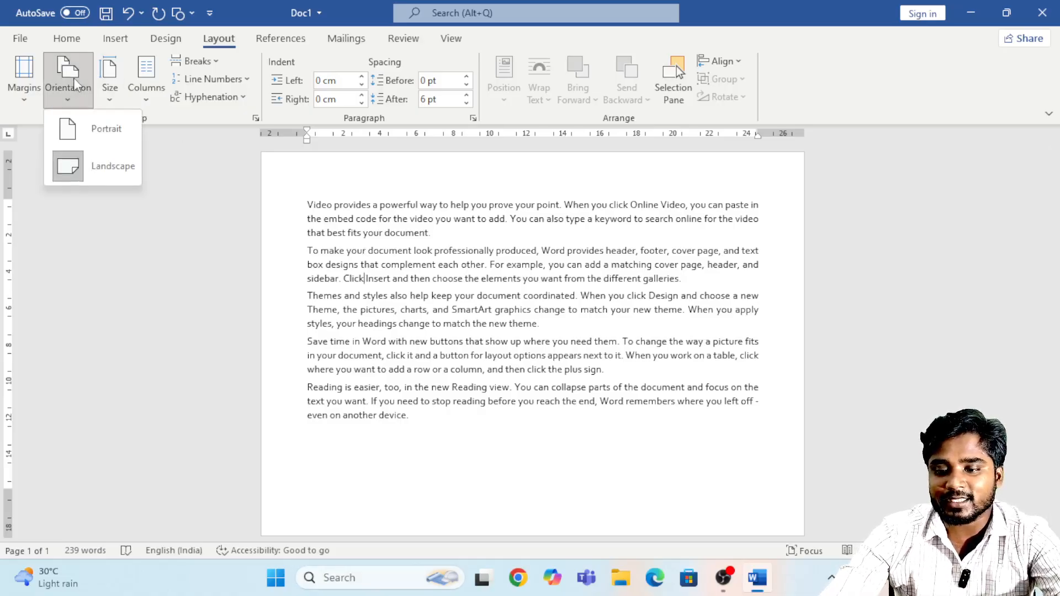
{"action": "left_click", "coordinate": [89, 130]}
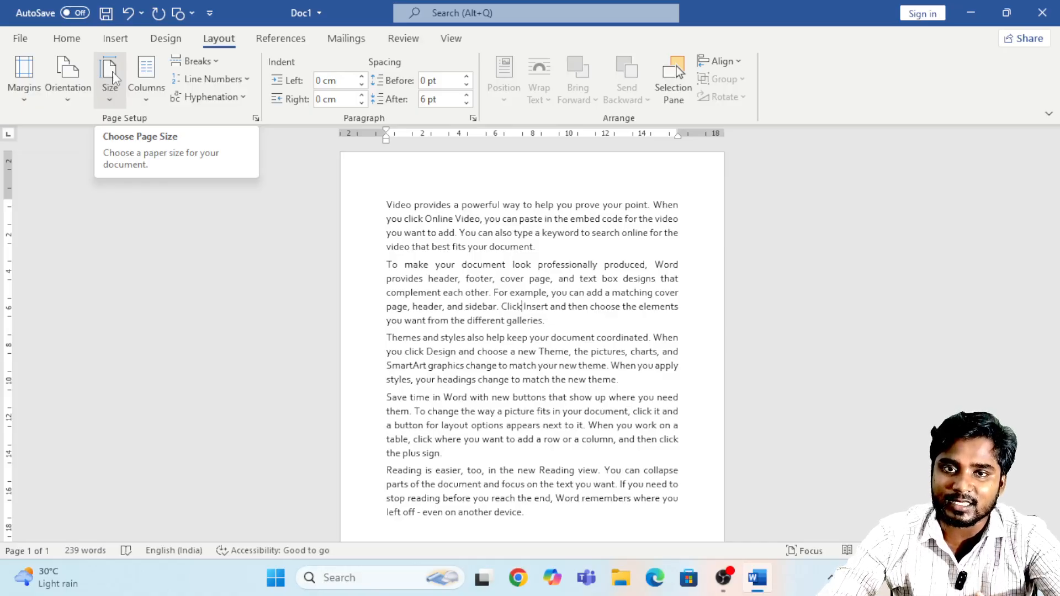
Step: Set the document's paper size to 13 x 18 cm (5 x 7 in)
{"action": "left_click", "coordinate": [114, 79]}
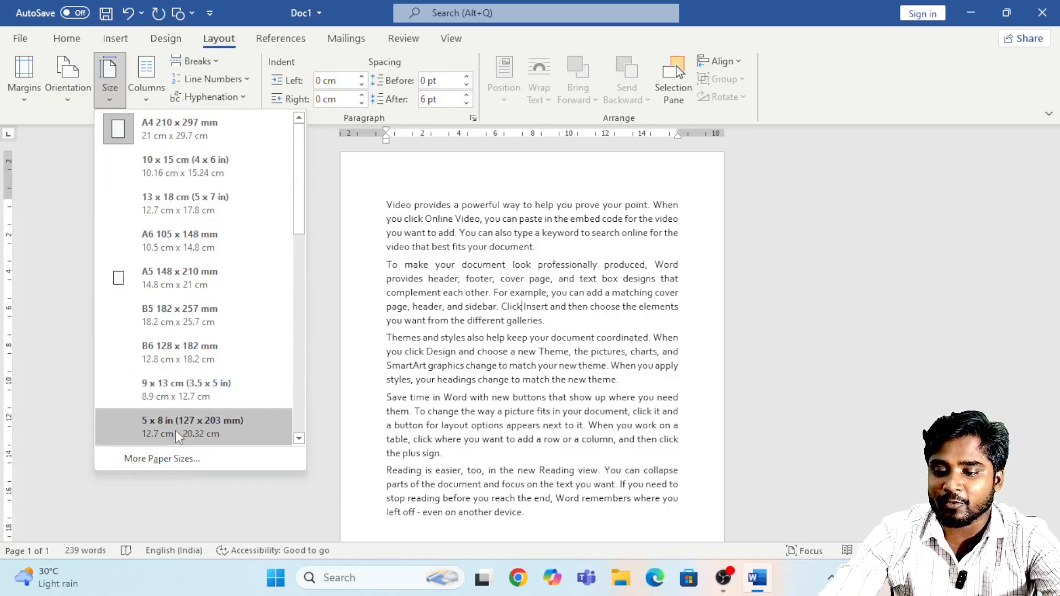
{"action": "left_click", "coordinate": [178, 197]}
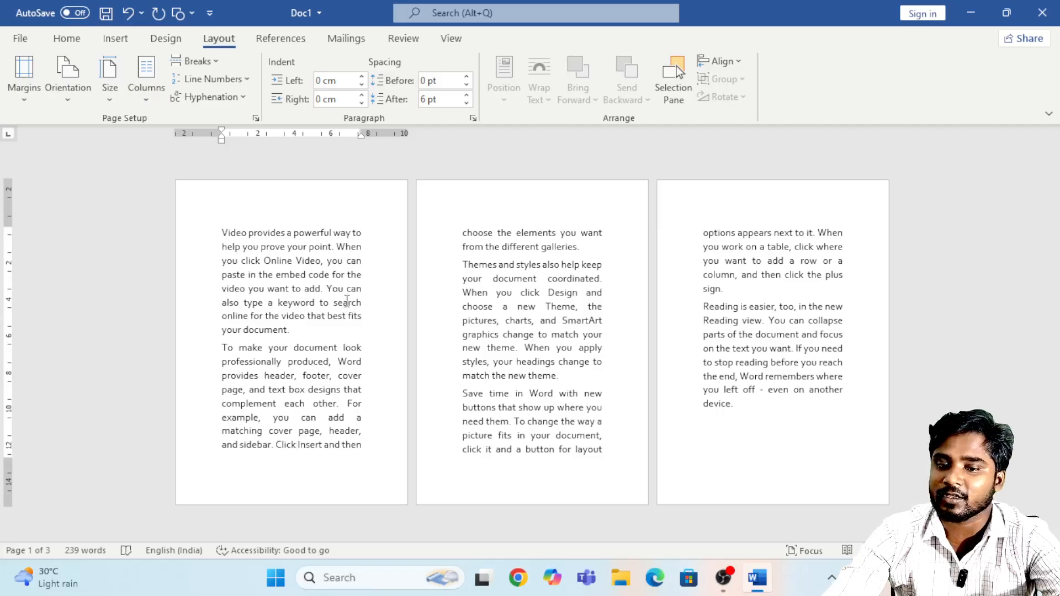
Step: Set a custom paper size 14 cm wide and 20 cm high for the whole document
{"action": "left_click", "coordinate": [110, 80]}
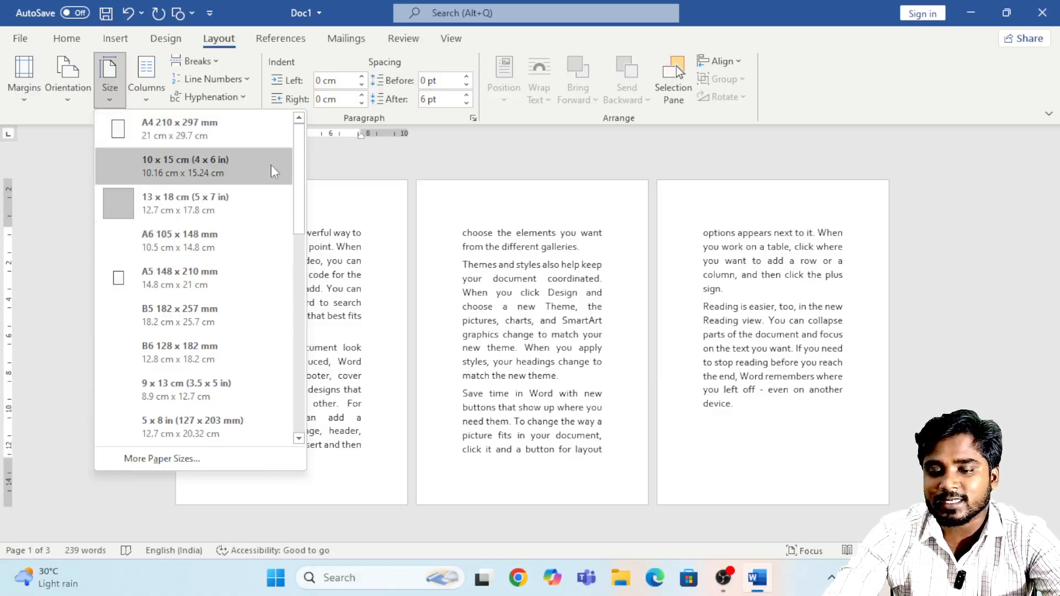
{"action": "left_click_drag", "start_coordinate": [303, 173], "coordinate": [284, 235]}
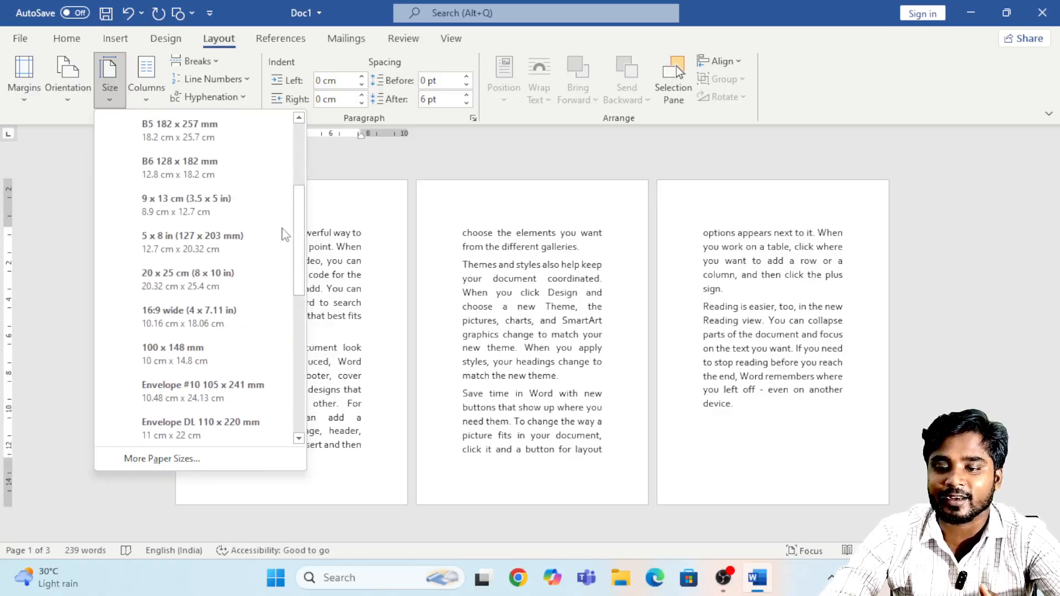
{"action": "left_click", "coordinate": [141, 459]}
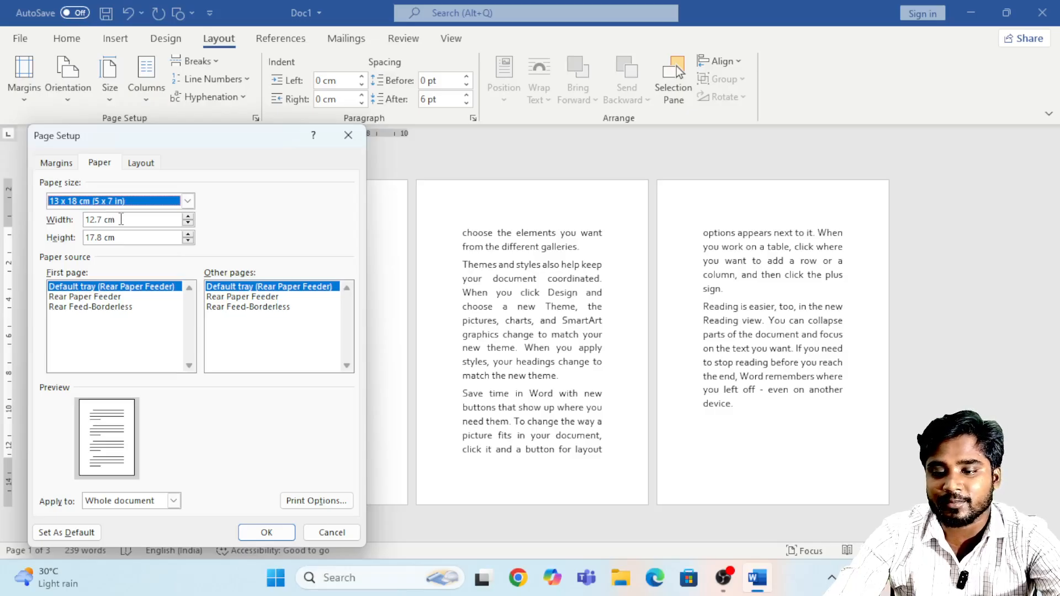
{"action": "left_click_drag", "start_coordinate": [119, 219], "coordinate": [81, 226]}
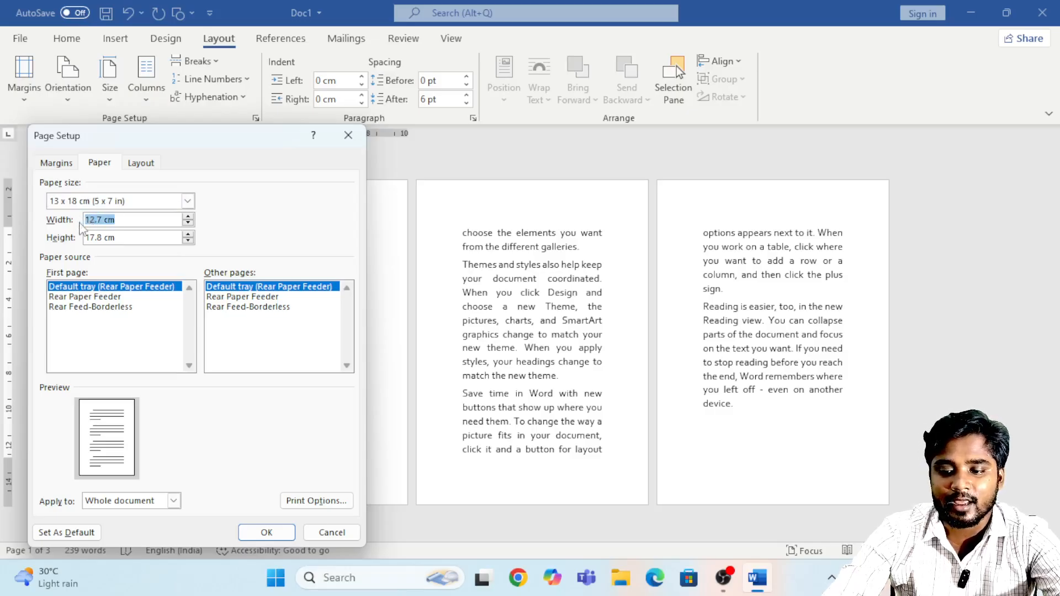
{"action": "type", "text": "14"}
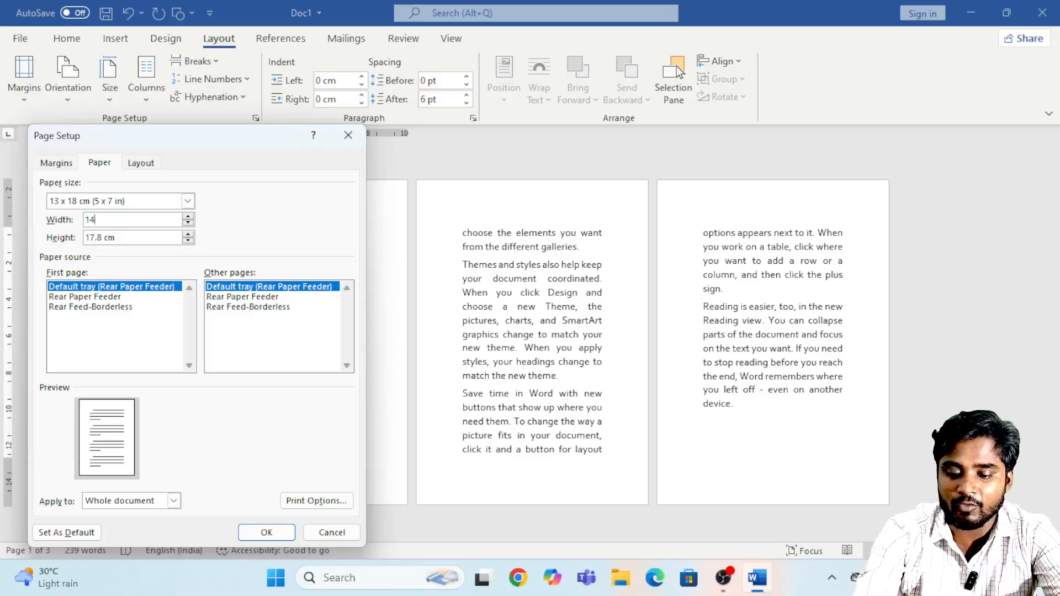
{"action": "left_click_drag", "start_coordinate": [130, 238], "coordinate": [66, 243]}
{"action": "type", "text": "20"}
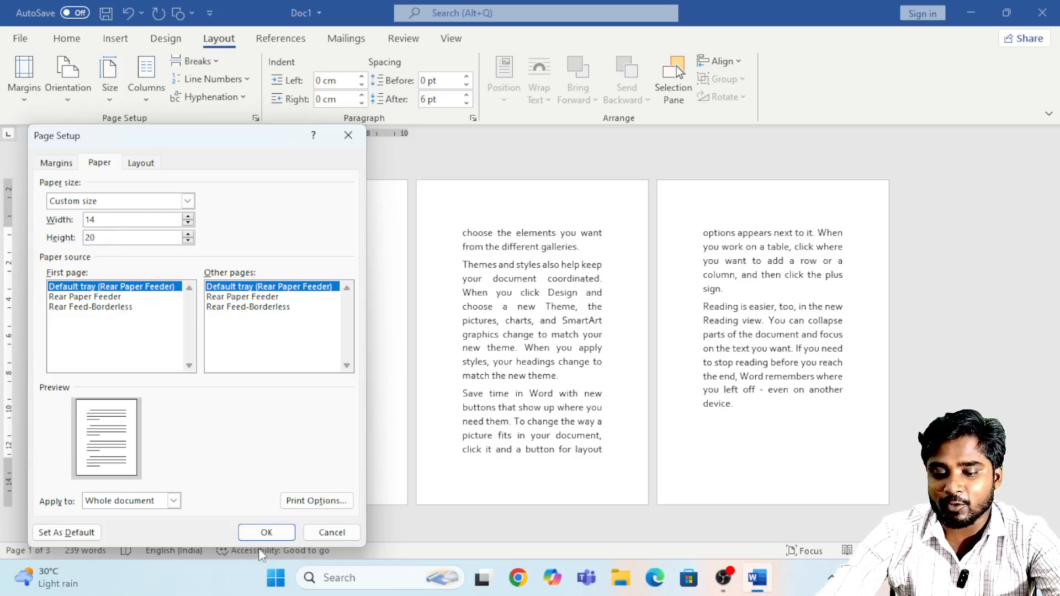
{"action": "left_click", "coordinate": [256, 531]}
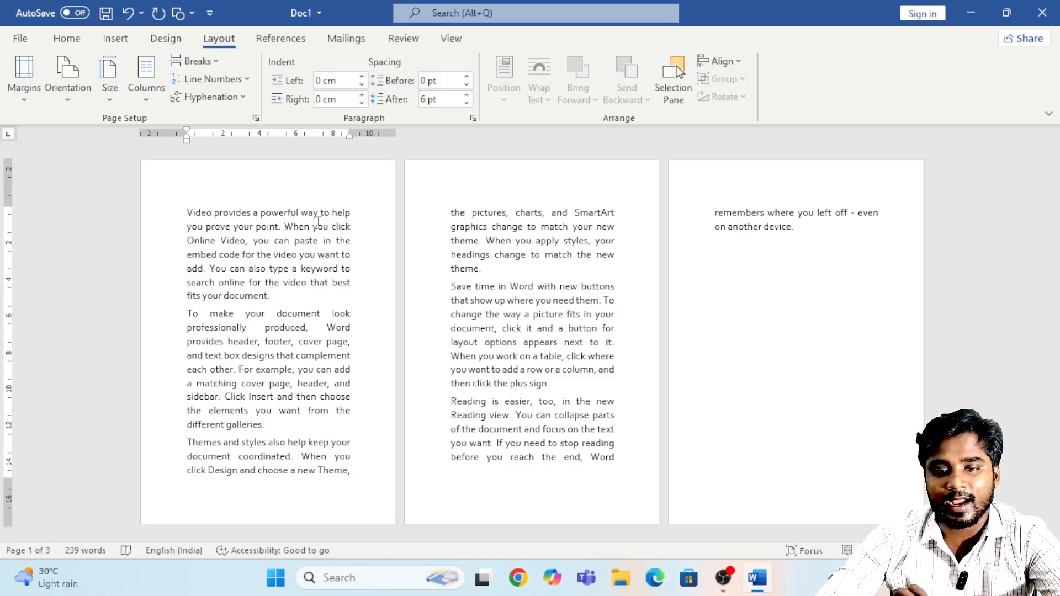
Step: Set the document's paper size to A4 (210 x 297 mm)
{"action": "left_click", "coordinate": [108, 75]}
{"action": "left_click", "coordinate": [145, 134]}
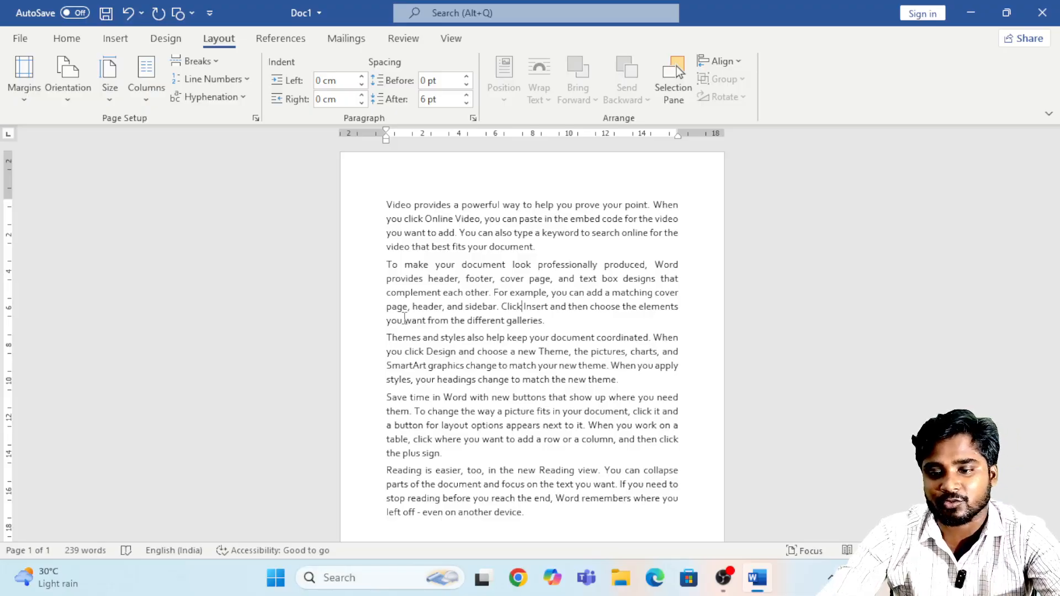
Step: Arrange all five paragraphs of the document in two equal columns
{"action": "left_click", "coordinate": [152, 98]}
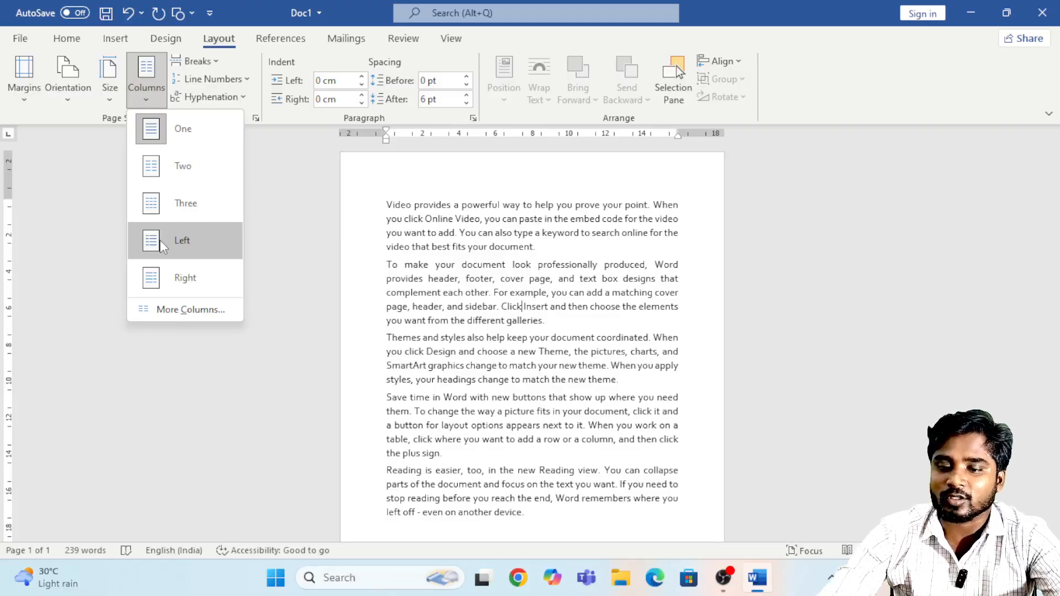
{"action": "left_click", "coordinate": [515, 281]}
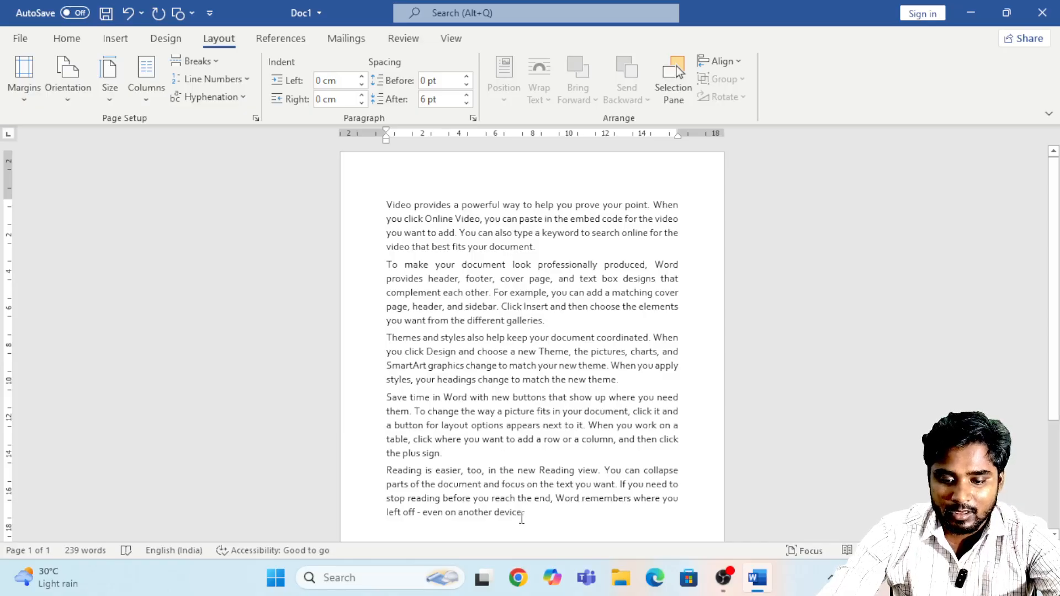
{"action": "left_click_drag", "start_coordinate": [529, 512], "coordinate": [338, 172]}
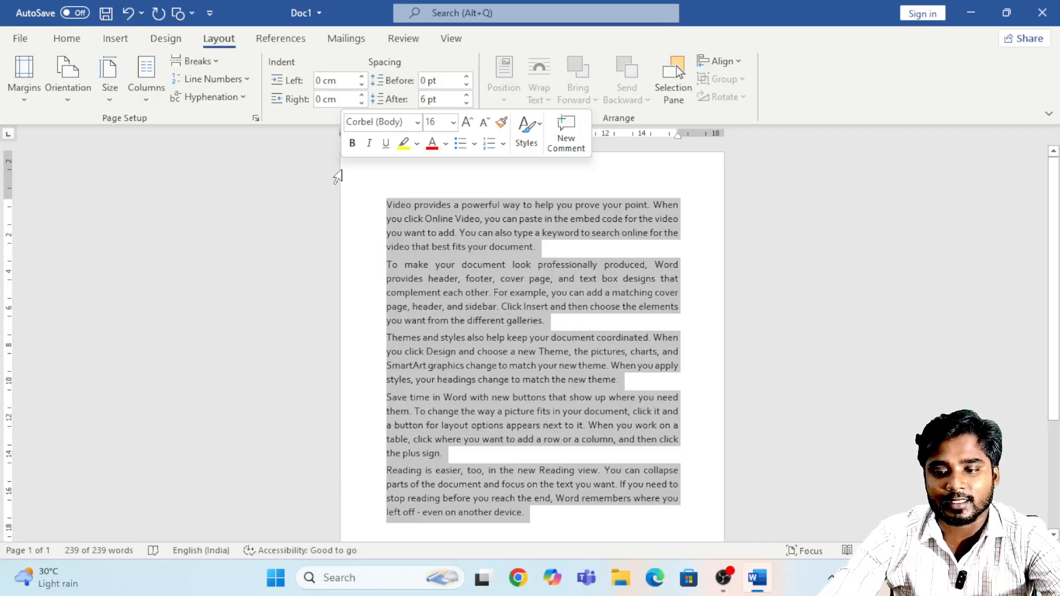
{"action": "left_click", "coordinate": [146, 83]}
{"action": "left_click", "coordinate": [159, 167]}
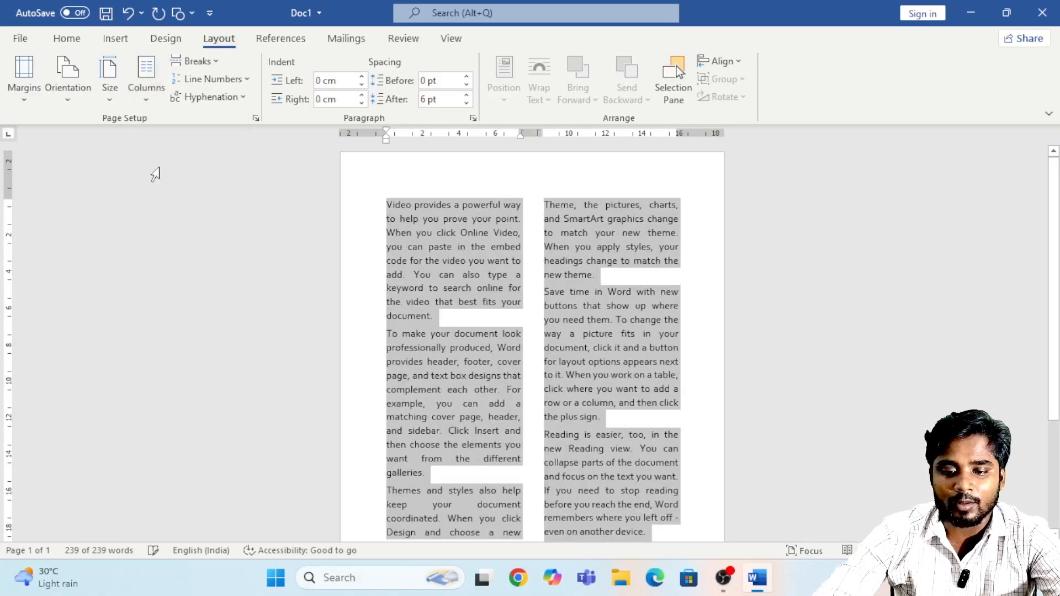
{"action": "left_click", "coordinate": [356, 246]}
{"action": "left_click", "coordinate": [550, 305]}
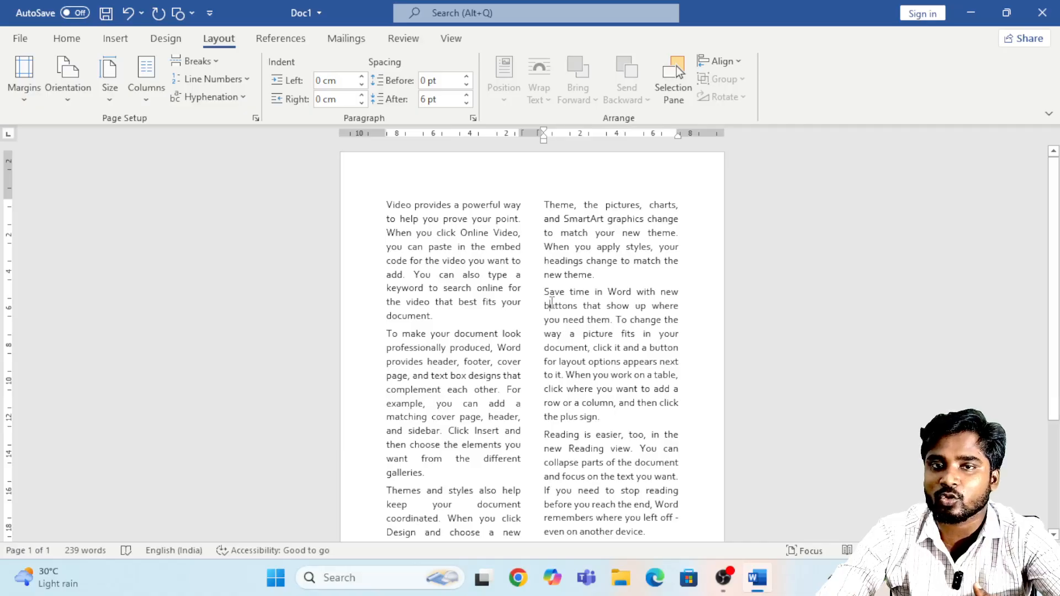
Step: Apply the Left column preset to all the text, and switch it to the Right preset
{"action": "left_click", "coordinate": [147, 77]}
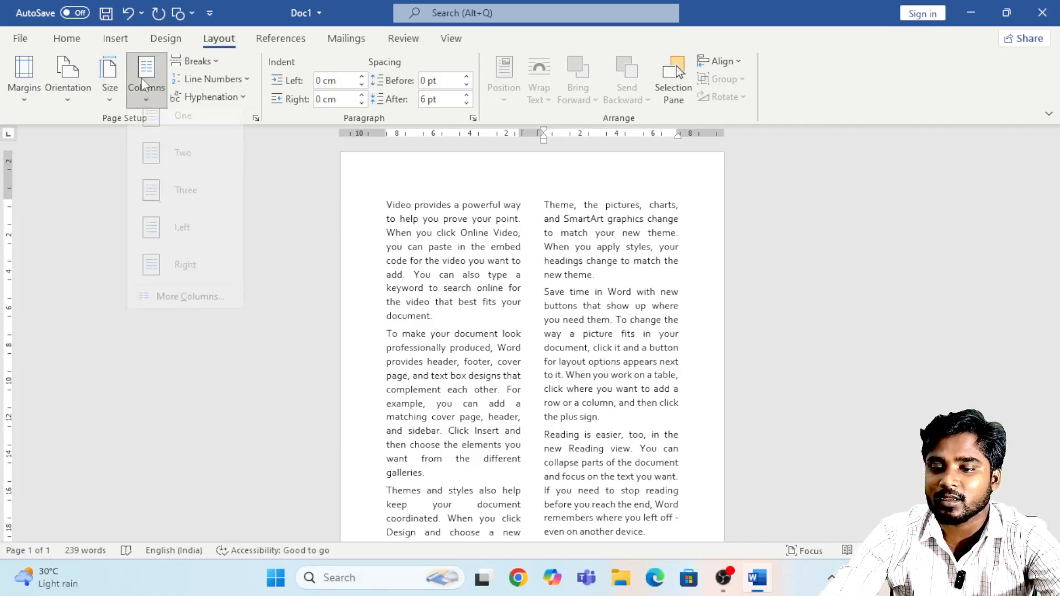
{"action": "left_click", "coordinate": [498, 324]}
{"action": "key", "text": "ctrl+a"}
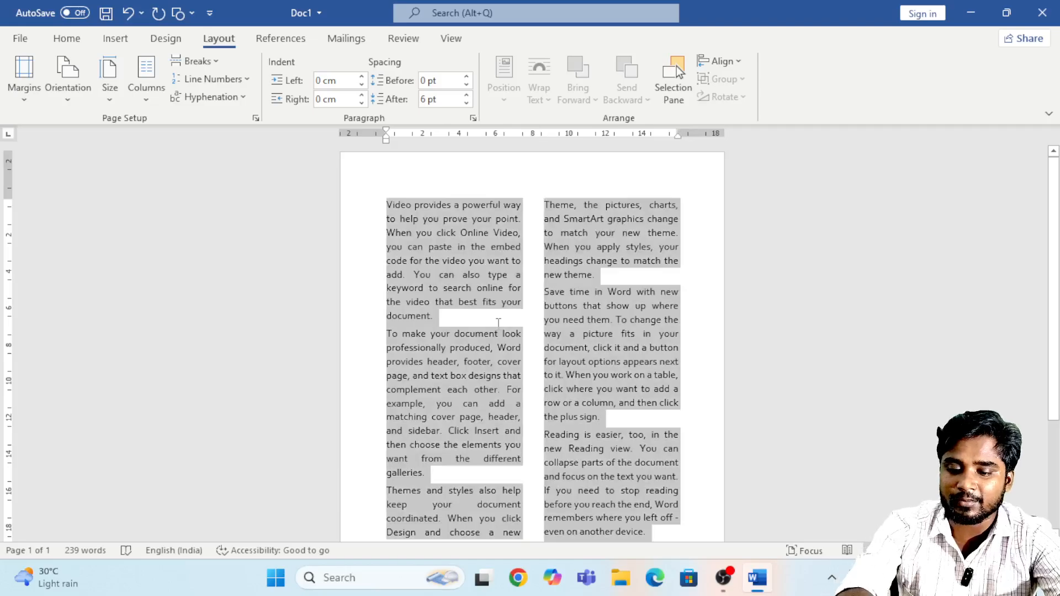
{"action": "left_click", "coordinate": [153, 104]}
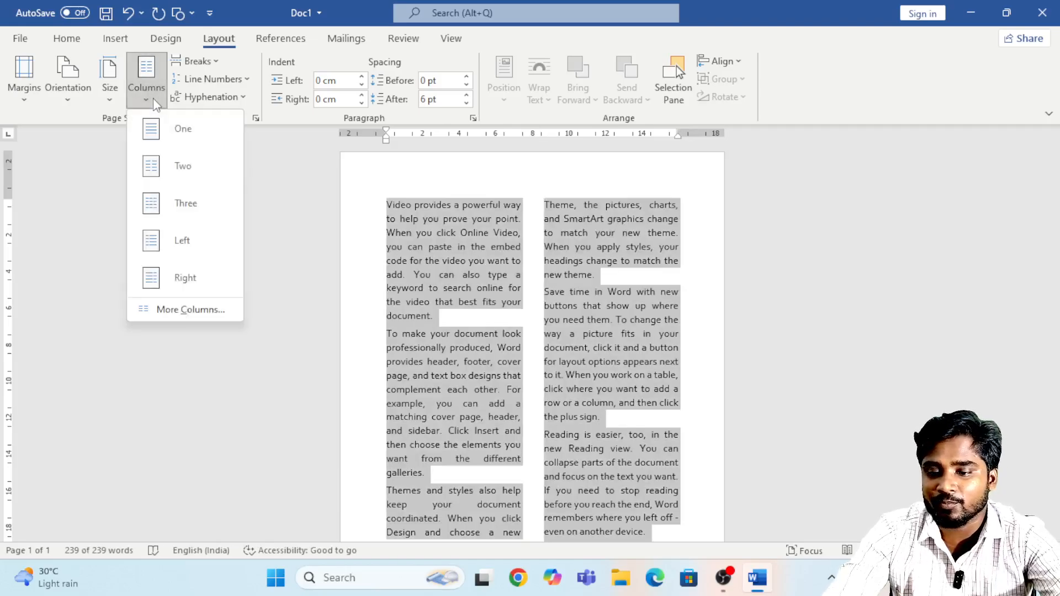
{"action": "left_click", "coordinate": [181, 240]}
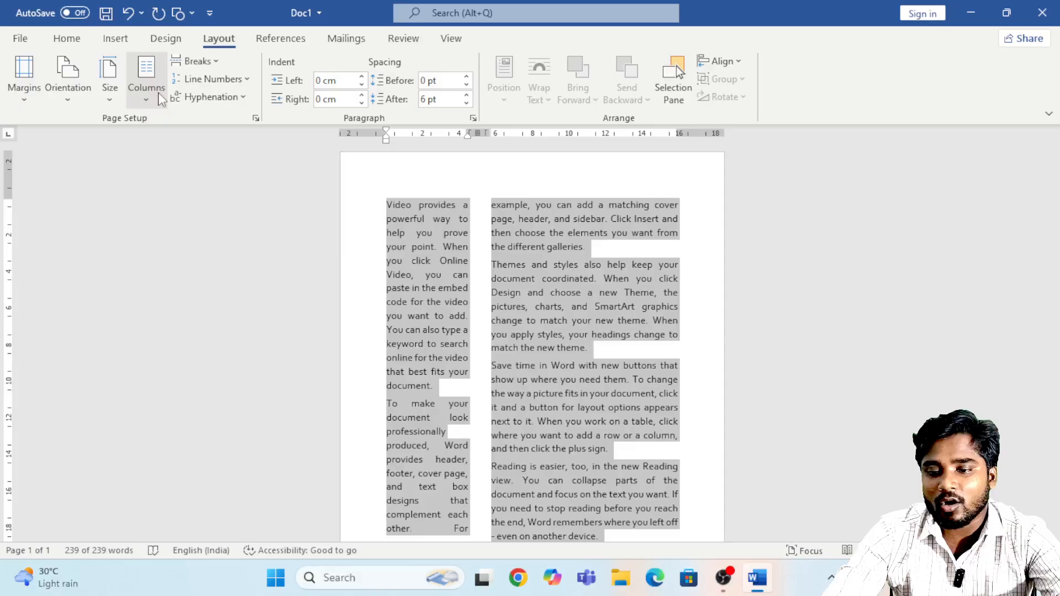
{"action": "left_click", "coordinate": [146, 83]}
{"action": "left_click", "coordinate": [174, 277]}
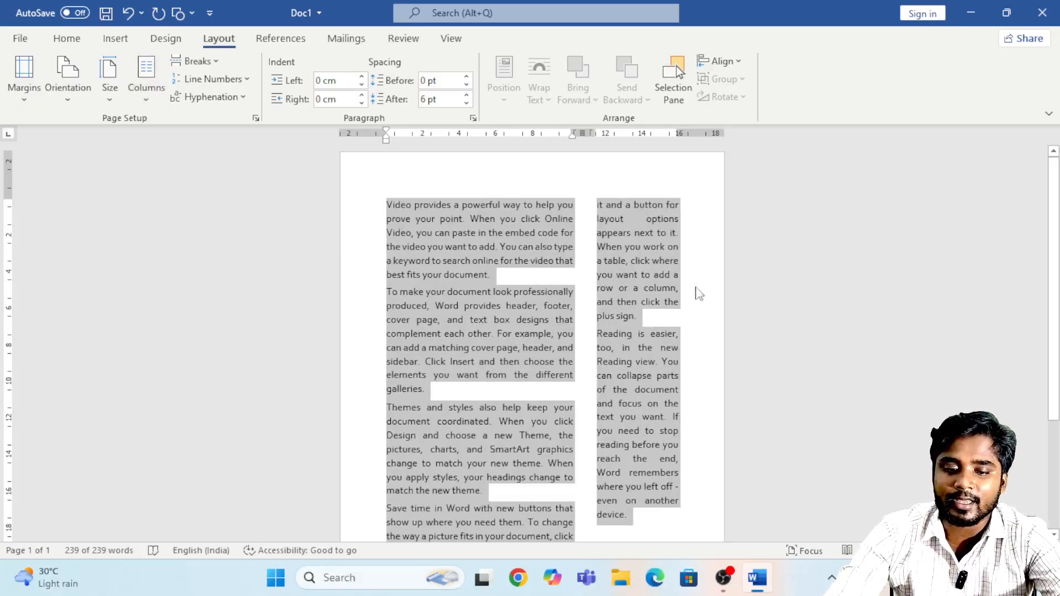
Step: Set a custom number of 4 columns for the selected text
{"action": "left_click", "coordinate": [138, 90]}
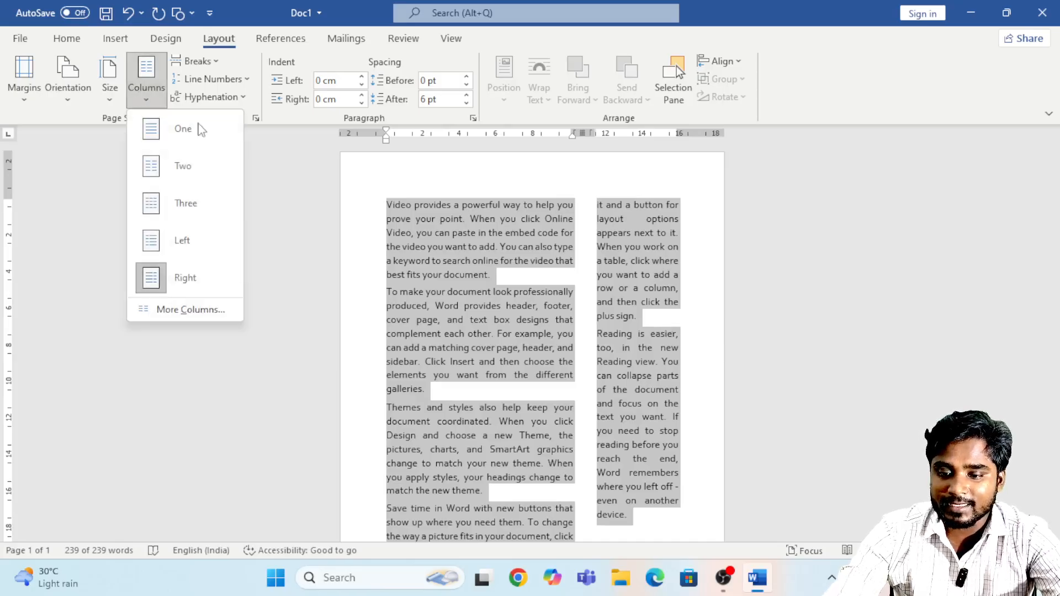
{"action": "left_click", "coordinate": [199, 312]}
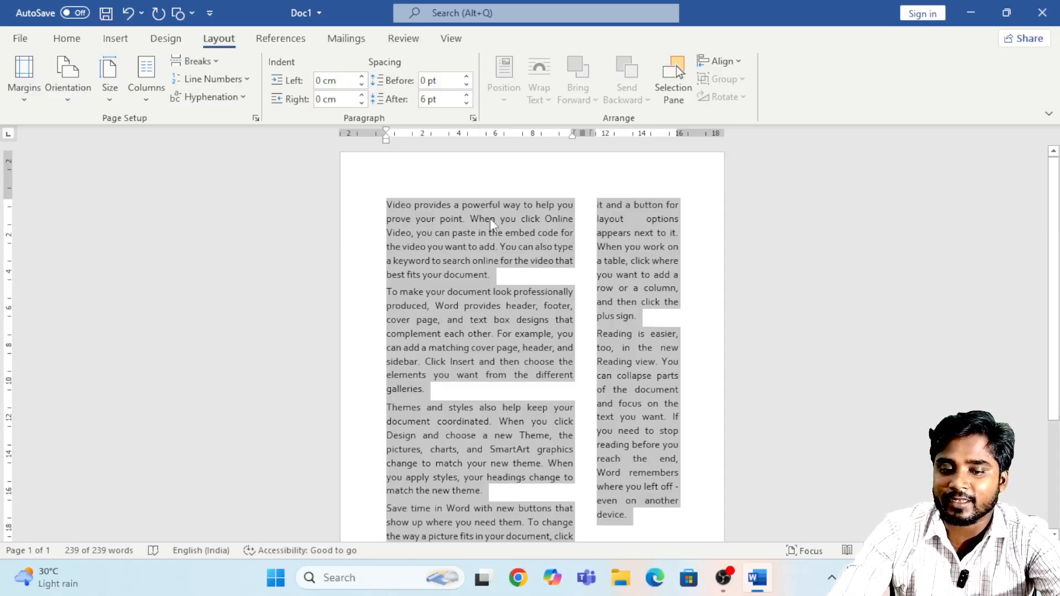
{"action": "left_click", "coordinate": [138, 100]}
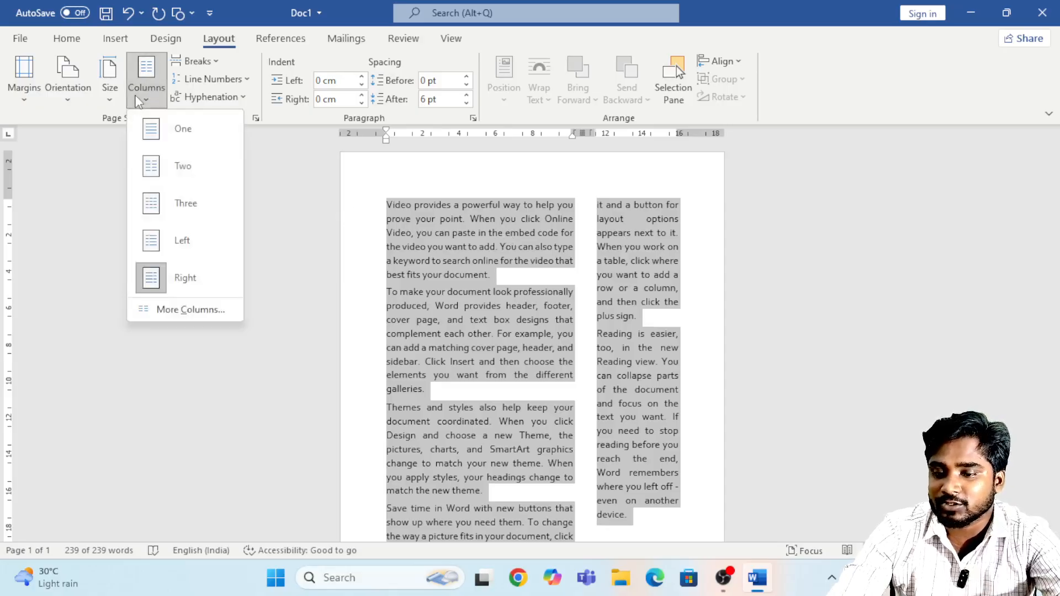
{"action": "left_click", "coordinate": [200, 309]}
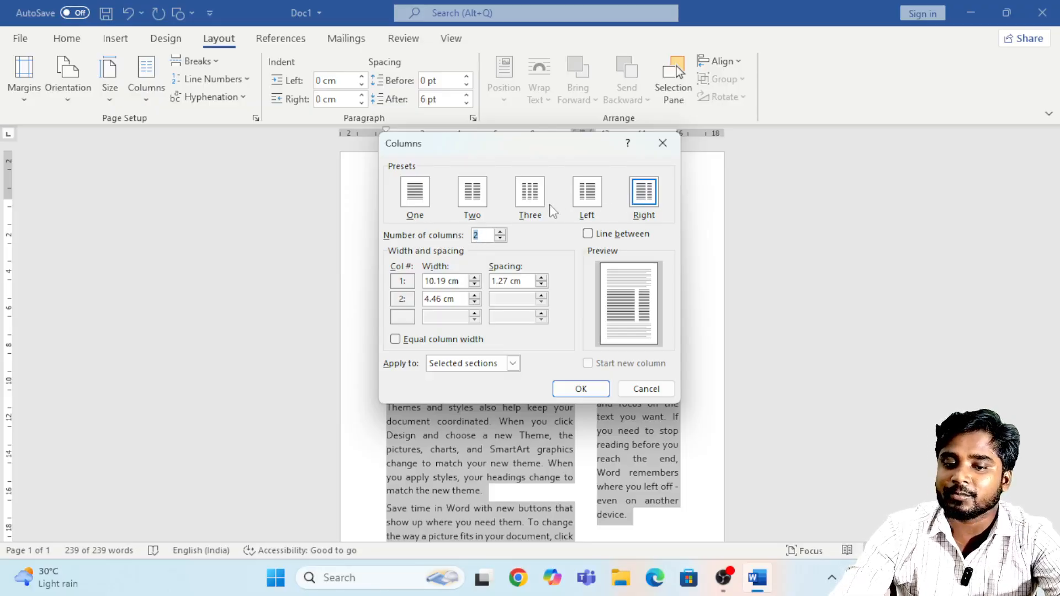
{"action": "left_click", "coordinate": [500, 232]}
{"action": "left_click", "coordinate": [501, 233]}
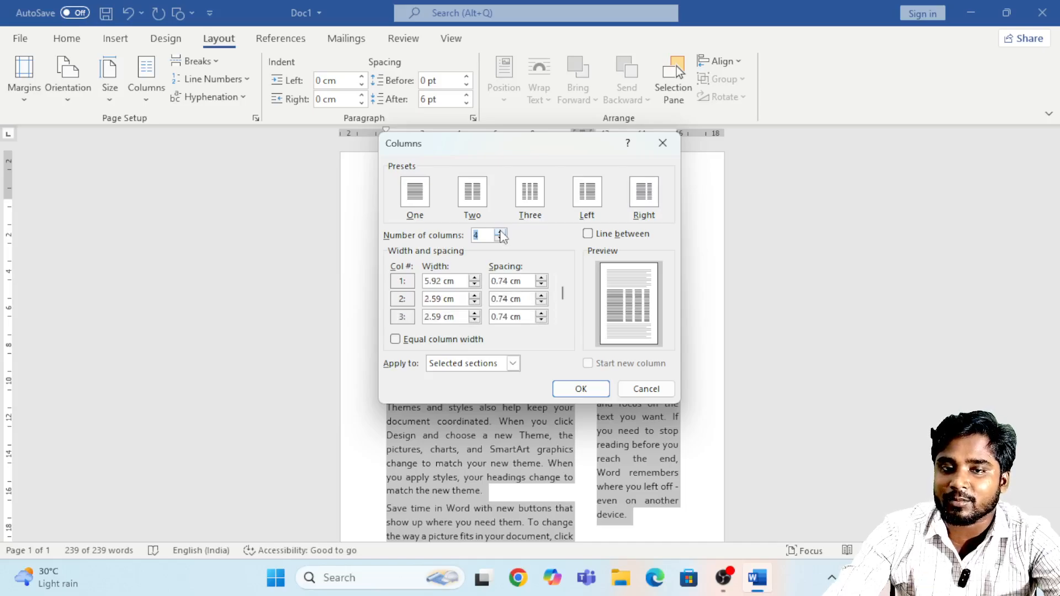
{"action": "left_click", "coordinate": [571, 392]}
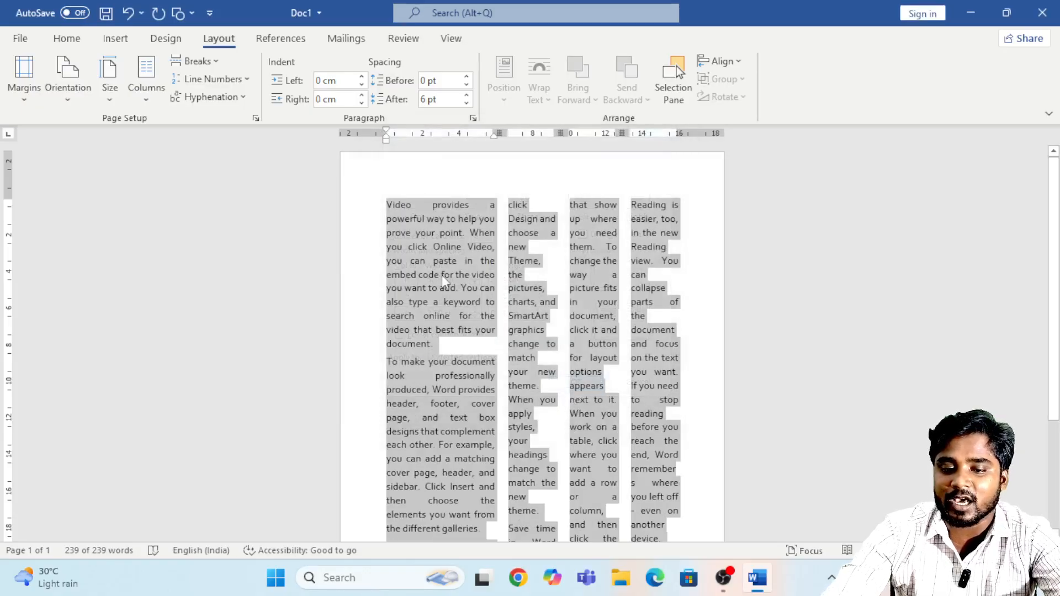
Step: Return the selected text to a single column and deselect it
{"action": "left_click", "coordinate": [146, 82]}
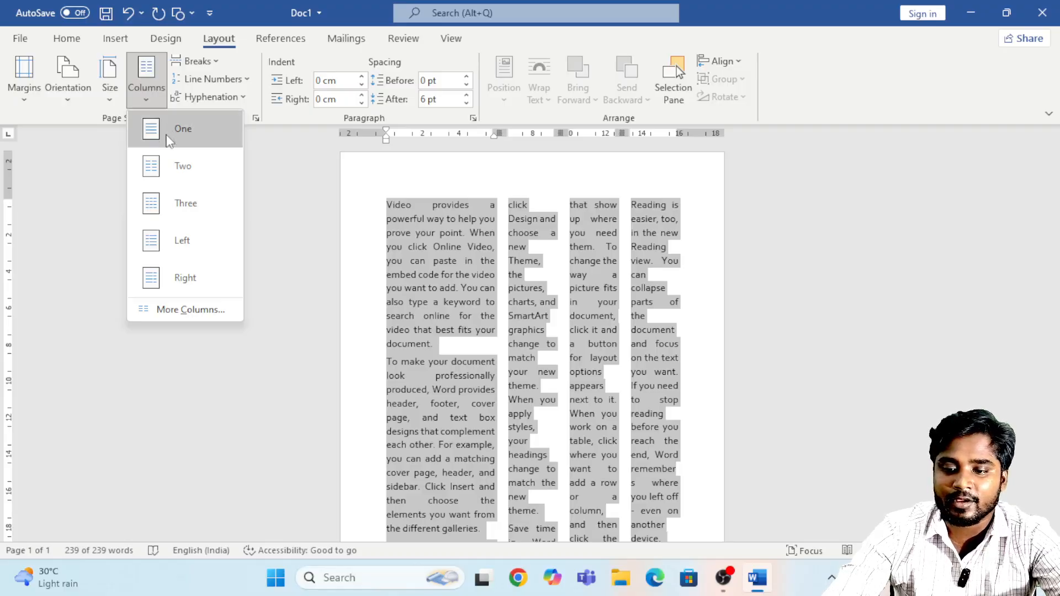
{"action": "left_click", "coordinate": [169, 141]}
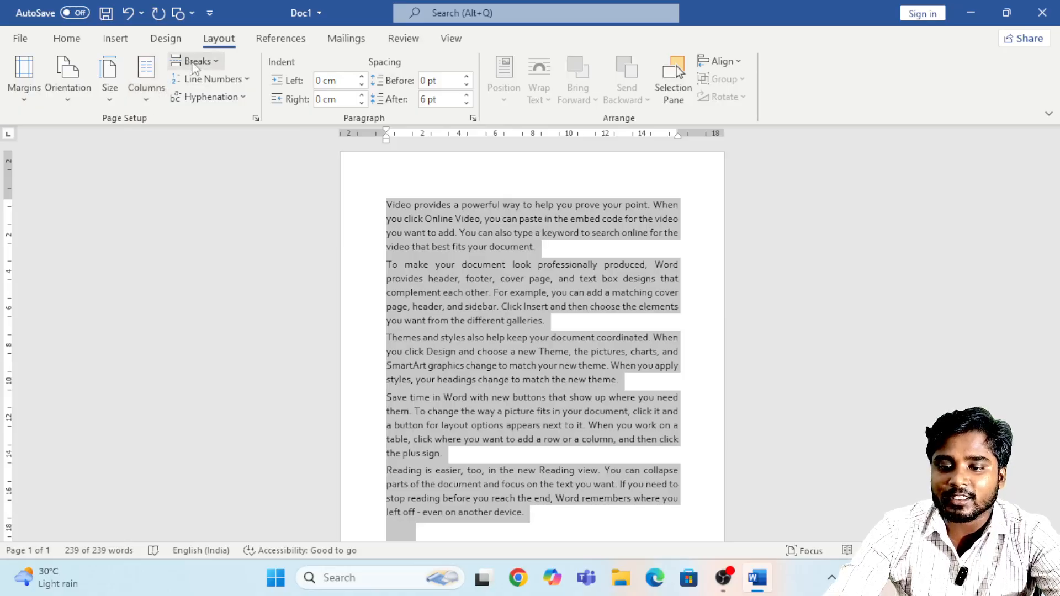
{"action": "left_click", "coordinate": [457, 279]}
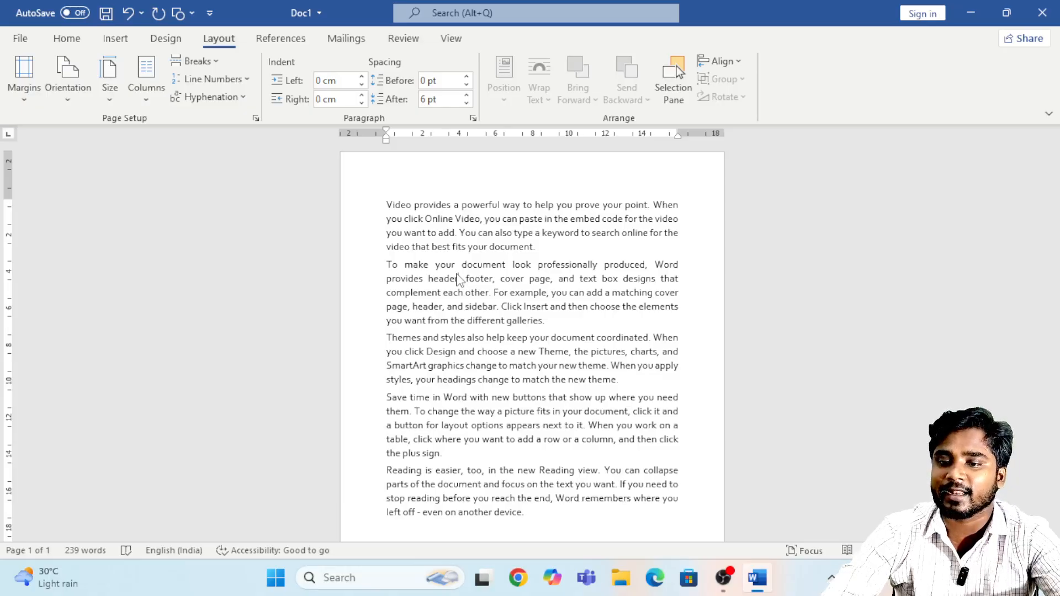
Step: Insert a page break after the first paragraph, and undo it
{"action": "left_click", "coordinate": [153, 83]}
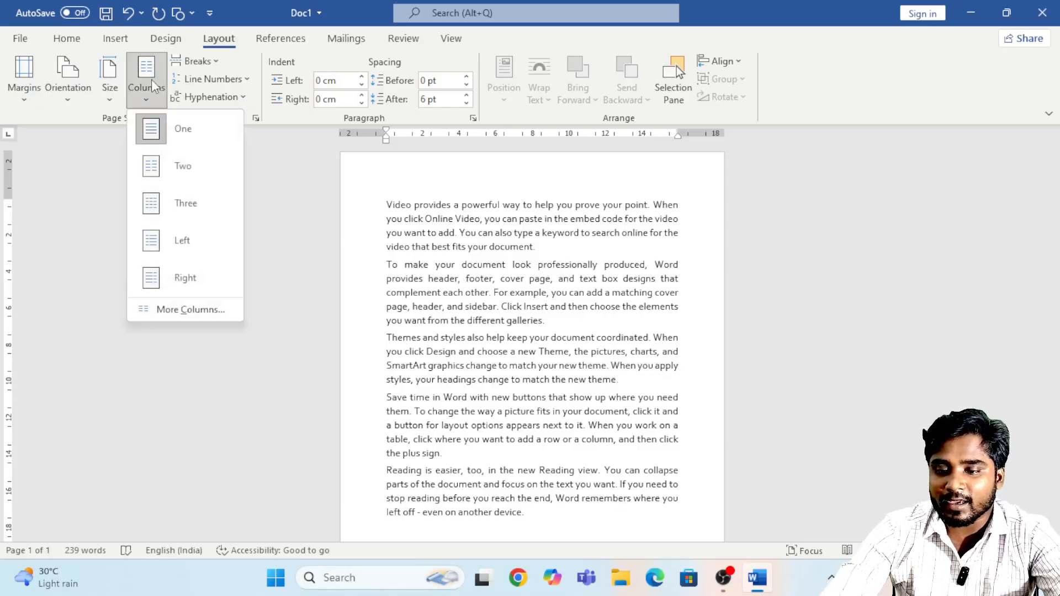
{"action": "left_click", "coordinate": [195, 61]}
{"action": "left_click", "coordinate": [196, 61]}
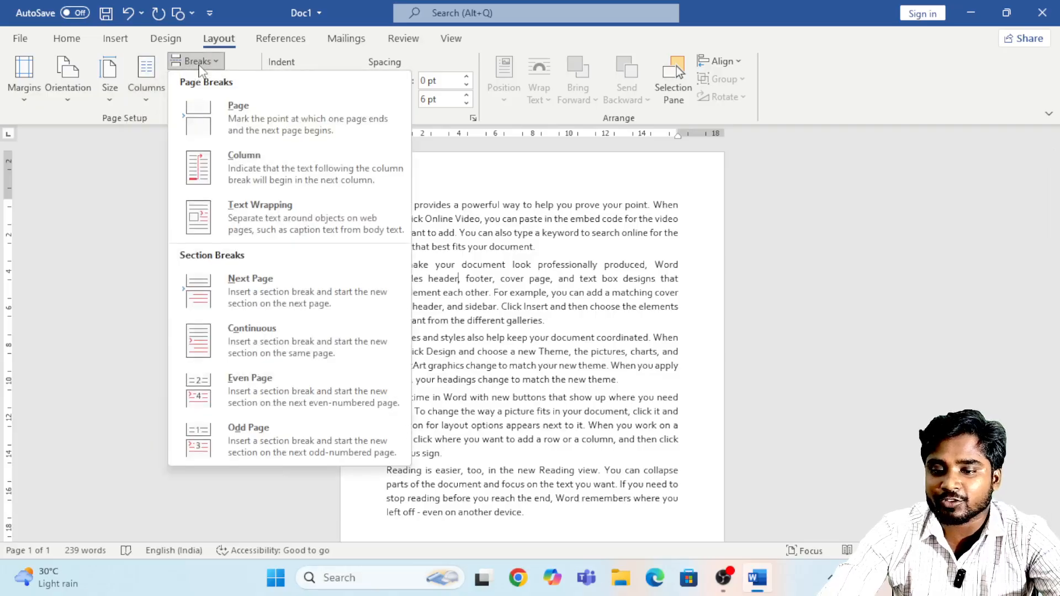
{"action": "left_click", "coordinate": [514, 256]}
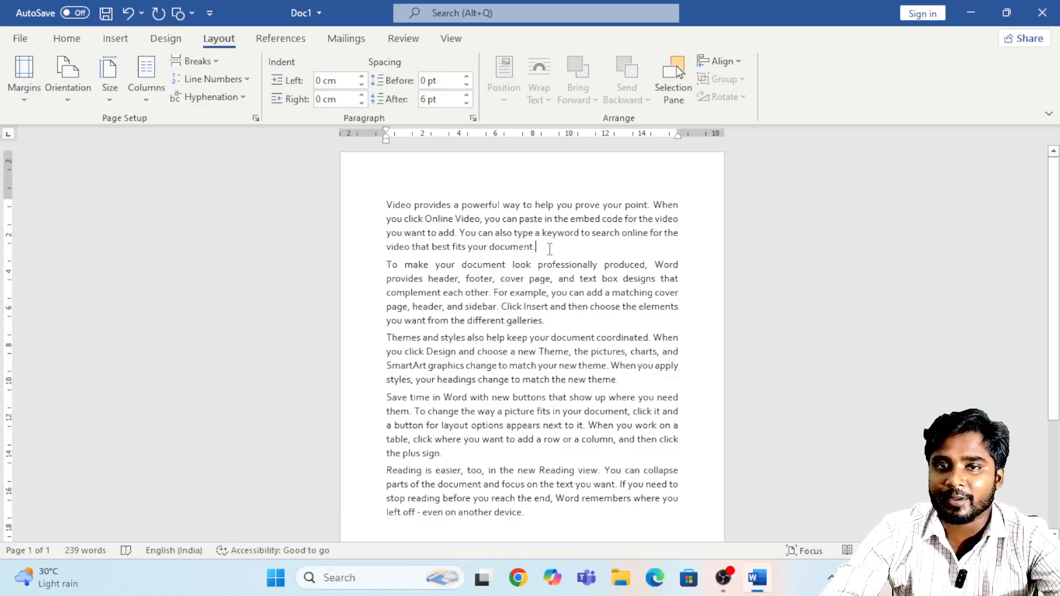
{"action": "left_click", "coordinate": [206, 63]}
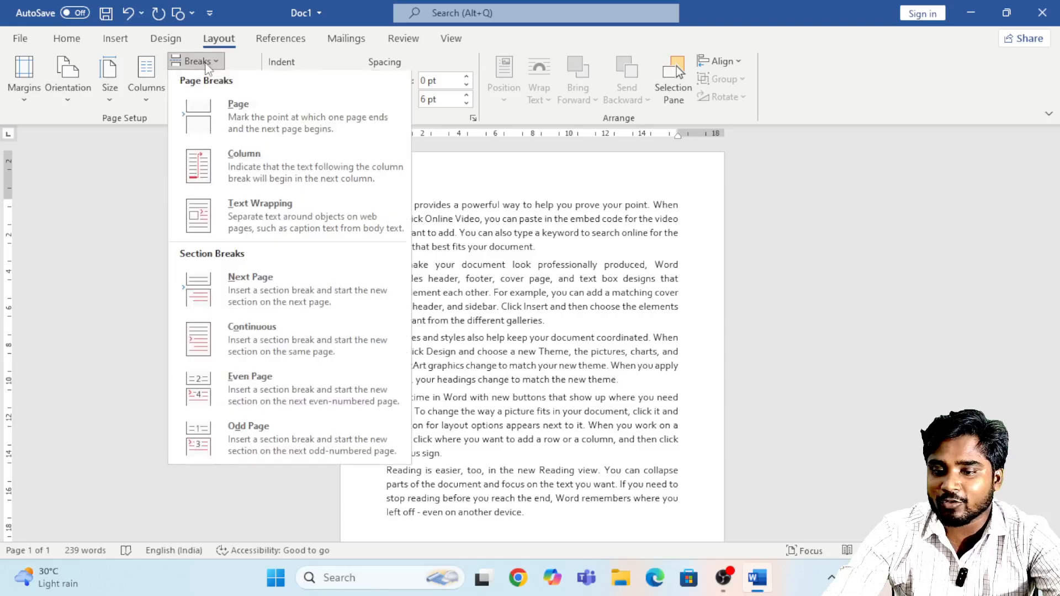
{"action": "left_click", "coordinate": [243, 127]}
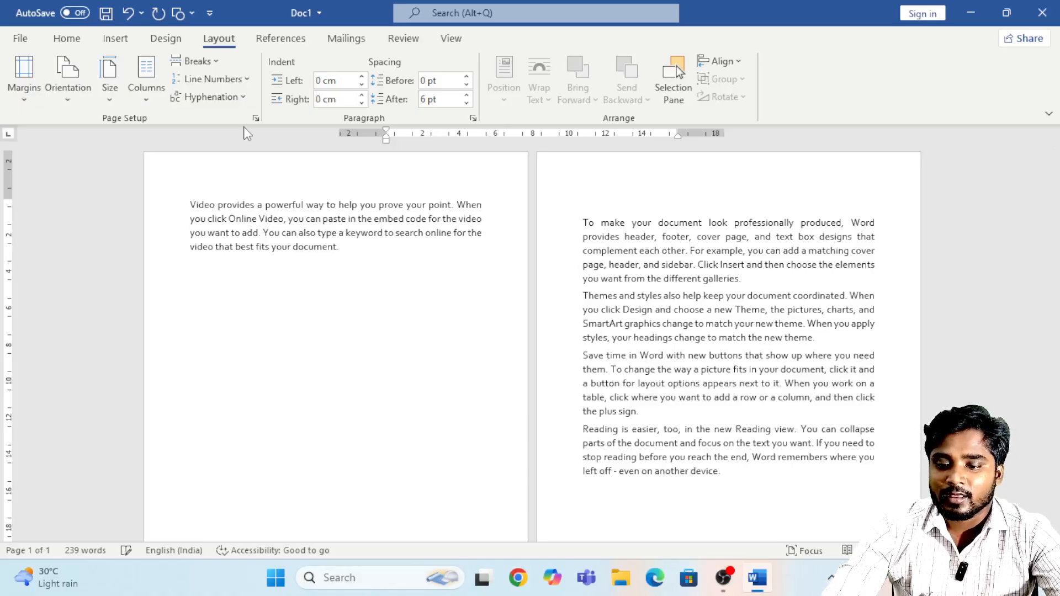
{"action": "key", "text": "ctrl+z"}
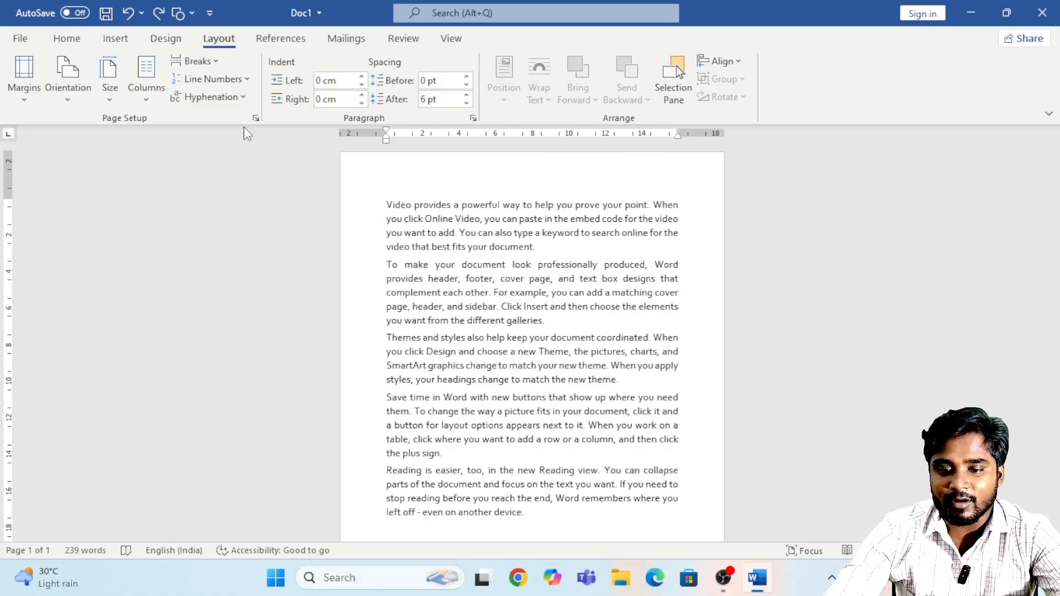
{"action": "left_click", "coordinate": [196, 61]}
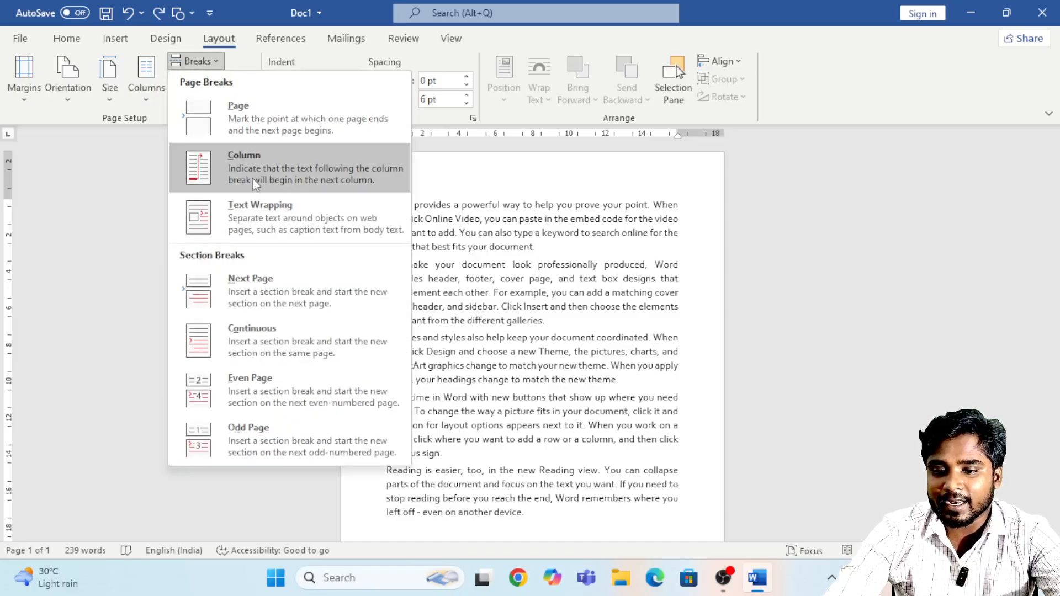
{"action": "left_click", "coordinate": [547, 269]}
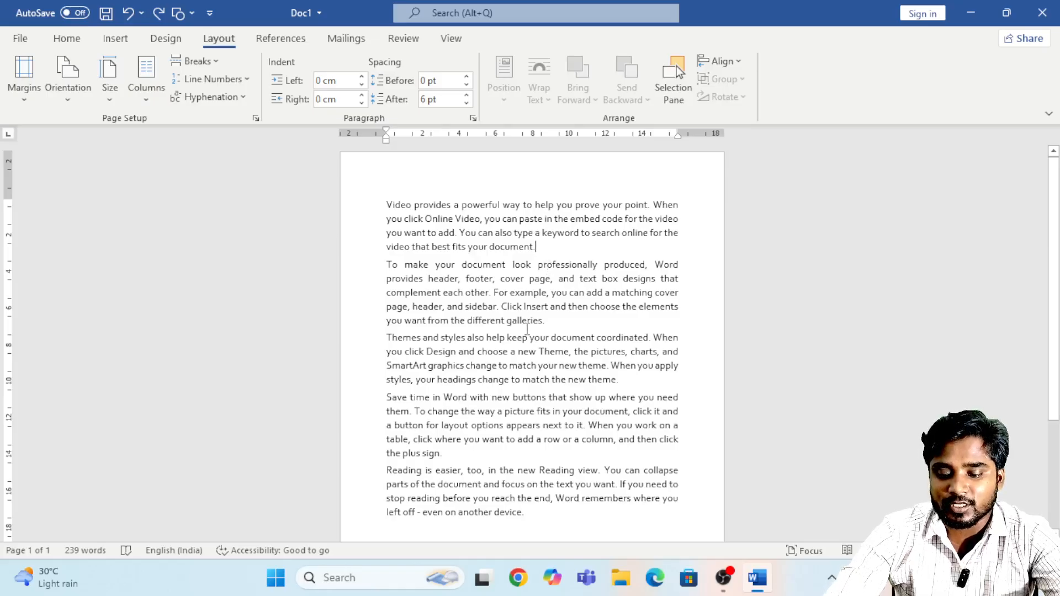
Step: Delete all the text and set the empty document to two columns
{"action": "key", "text": "ctrl+a"}
{"action": "key", "text": "Delete"}
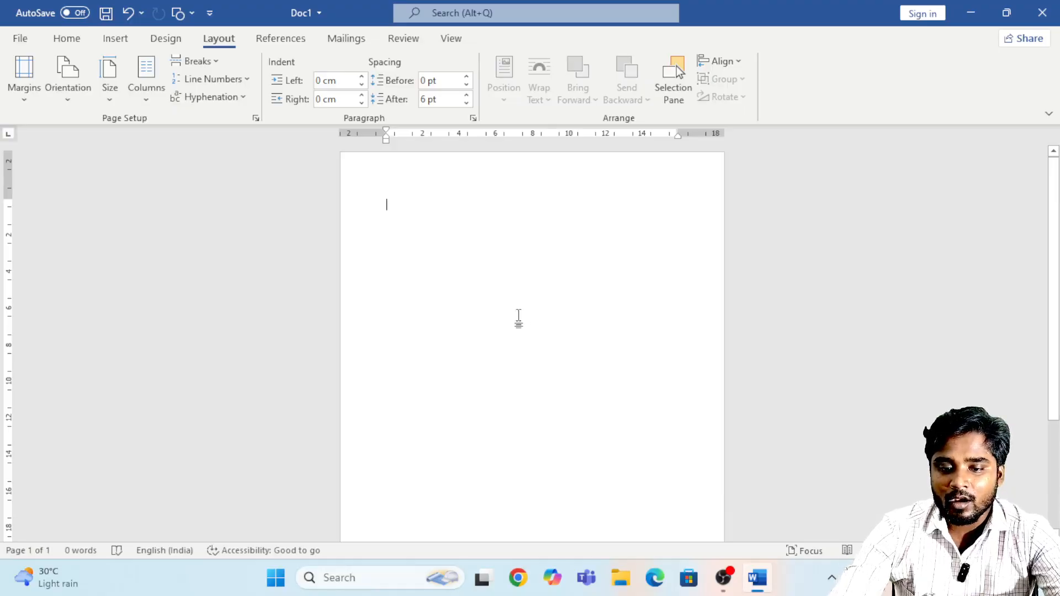
{"action": "left_click", "coordinate": [134, 71]}
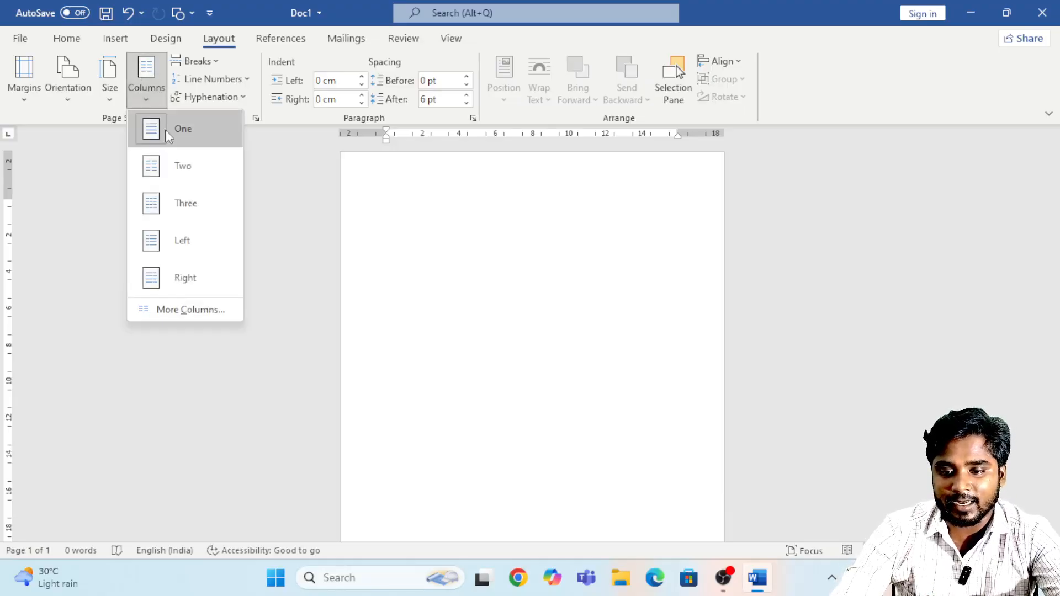
{"action": "left_click", "coordinate": [173, 171]}
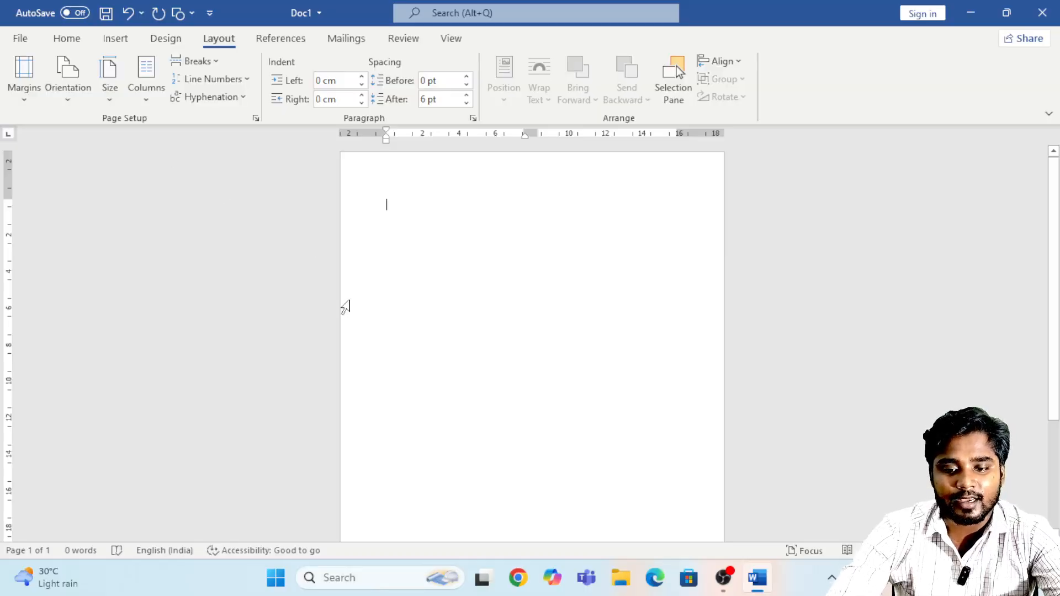
Step: Fill the start of the first column with two lines of 28 pt filler text, "Lkf;lwekr;lskf;lsdk" and "f;lsdkf;lsdkf;lsdfk"
{"action": "type", "text": "sadjlsdkfjlksdjflksdjflksdjflksdjflksdjfl"}
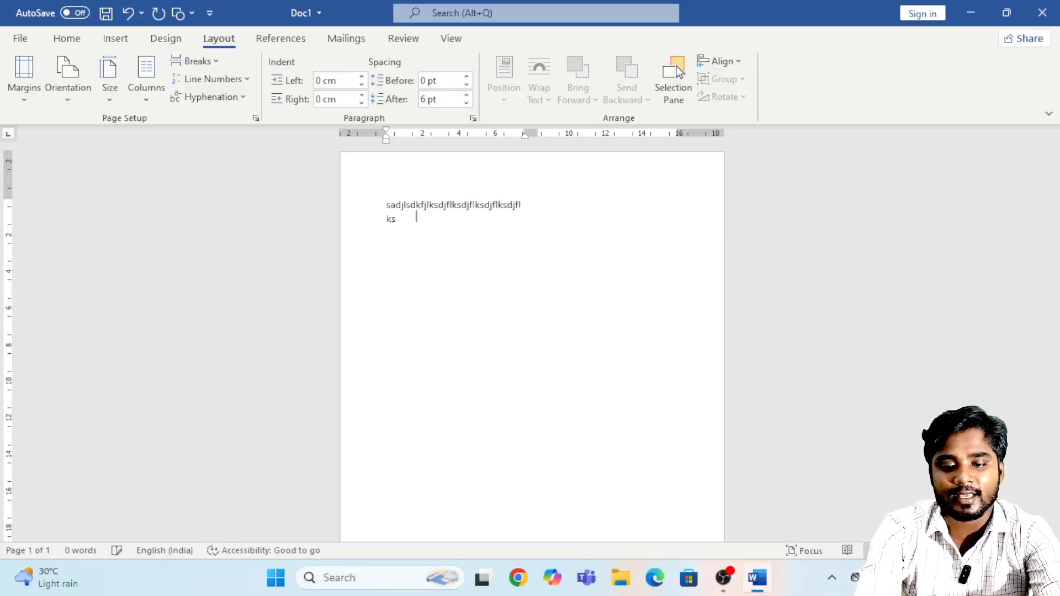
{"action": "key", "text": "ctrl+a"}
{"action": "type", "text": "lksdjflksjdflksjd"}
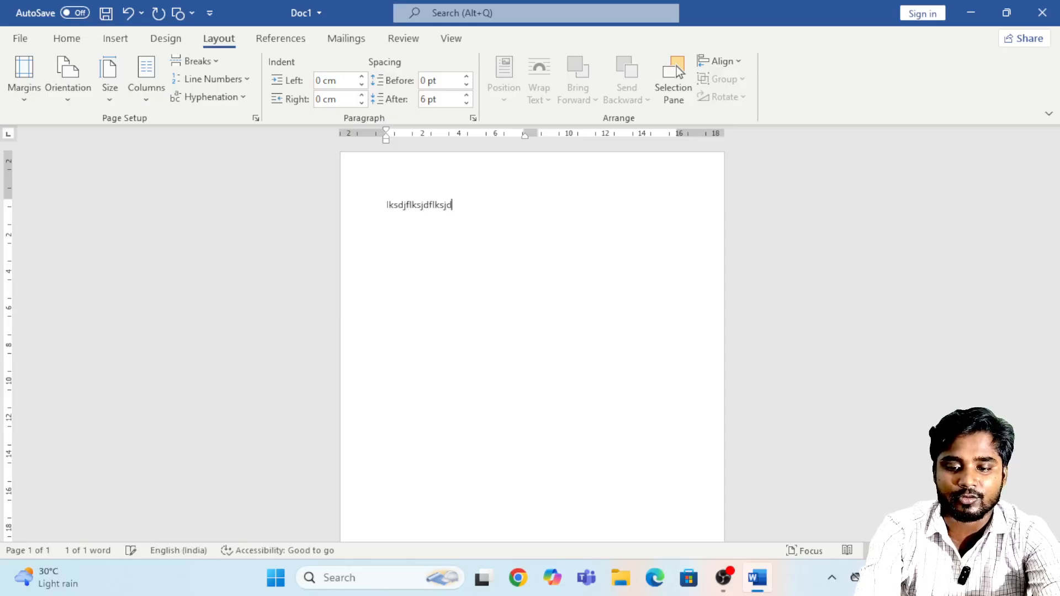
{"action": "key", "text": "ctrl+a"}
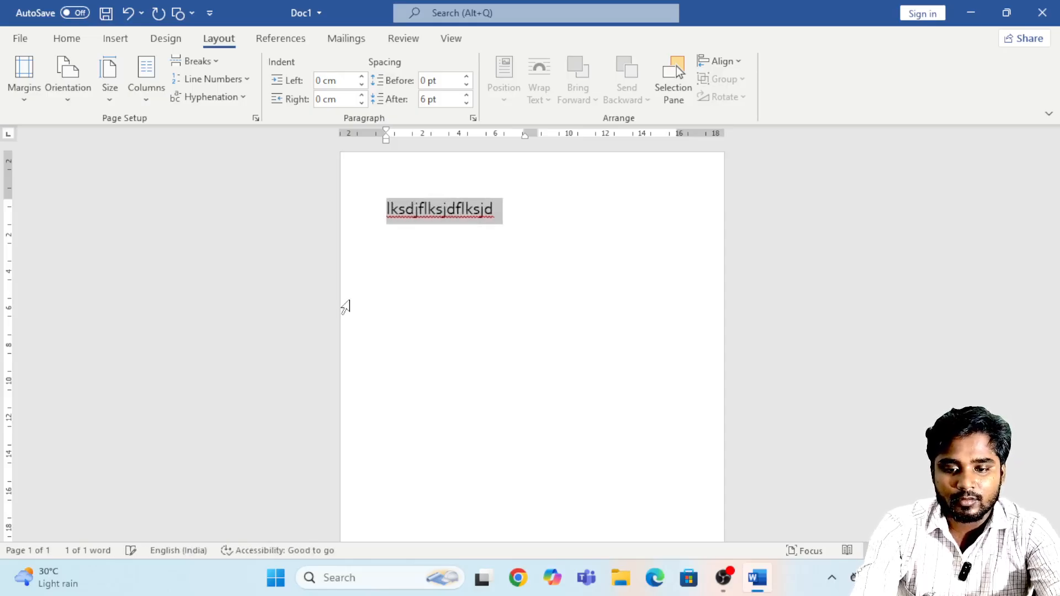
{"action": "type", "text": "lkf;lwekr;lskf;lsdk"}
{"action": "key", "text": "Return"}
{"action": "type", "text": "f;lsdkf;lsdkf;lsdfk"}
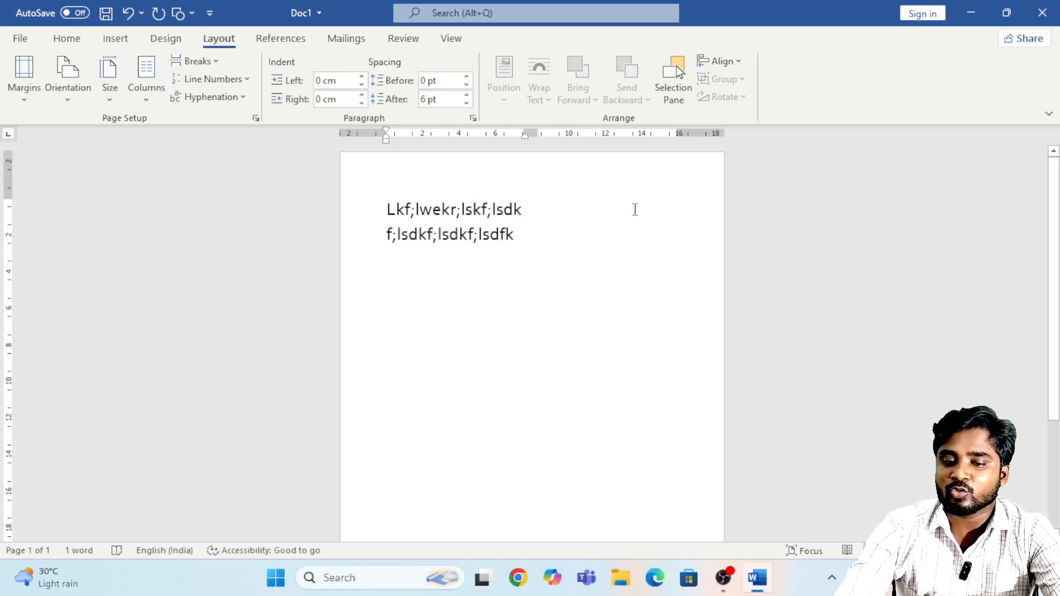
Step: Insert a column break at the end of the text and enter filler text in the second column
{"action": "triple_click", "coordinate": [558, 209]}
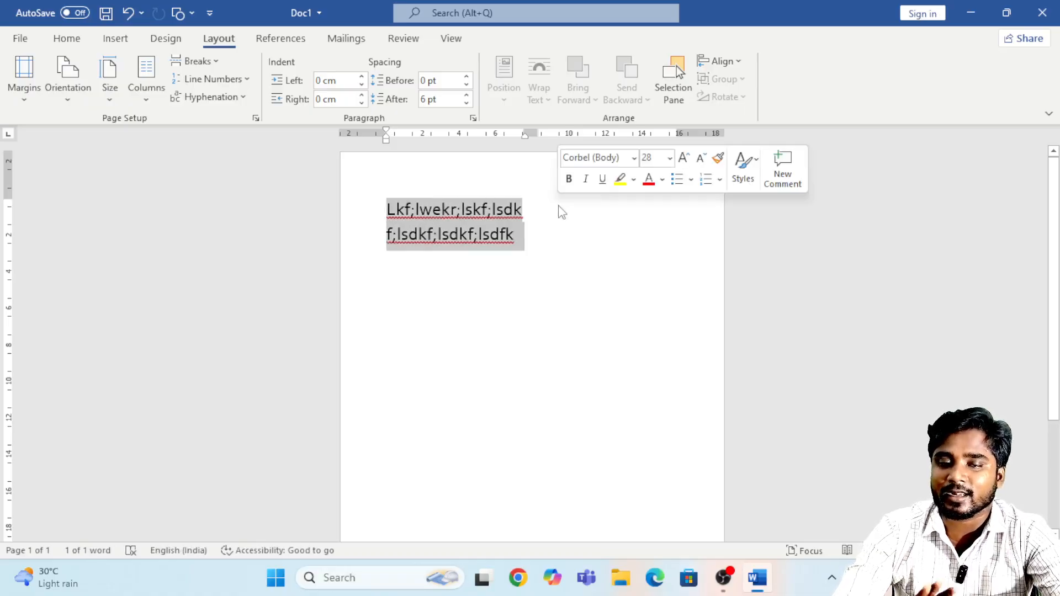
{"action": "left_click", "coordinate": [516, 236]}
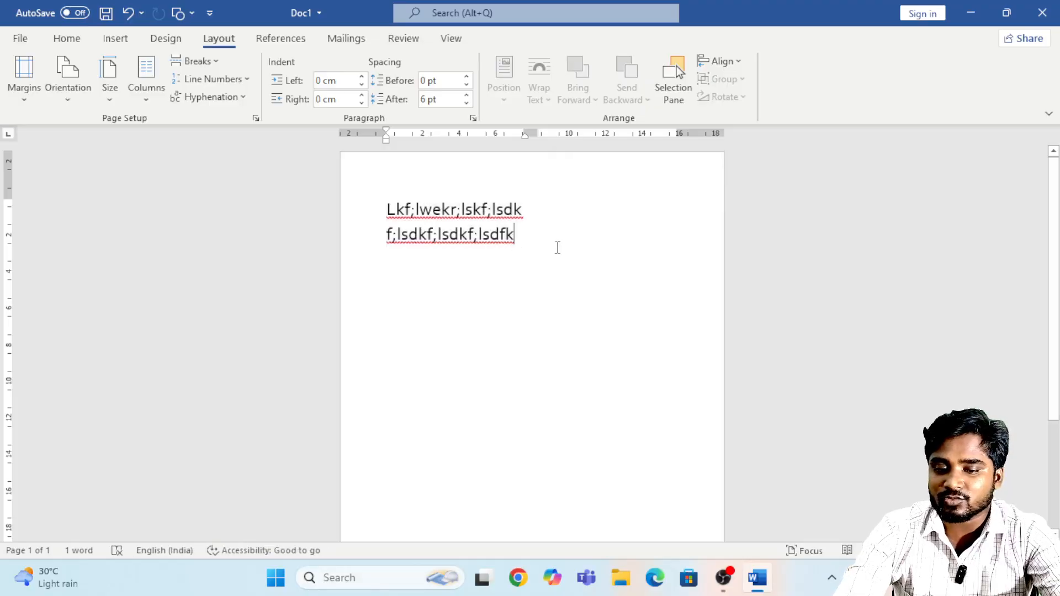
{"action": "left_click", "coordinate": [198, 61]}
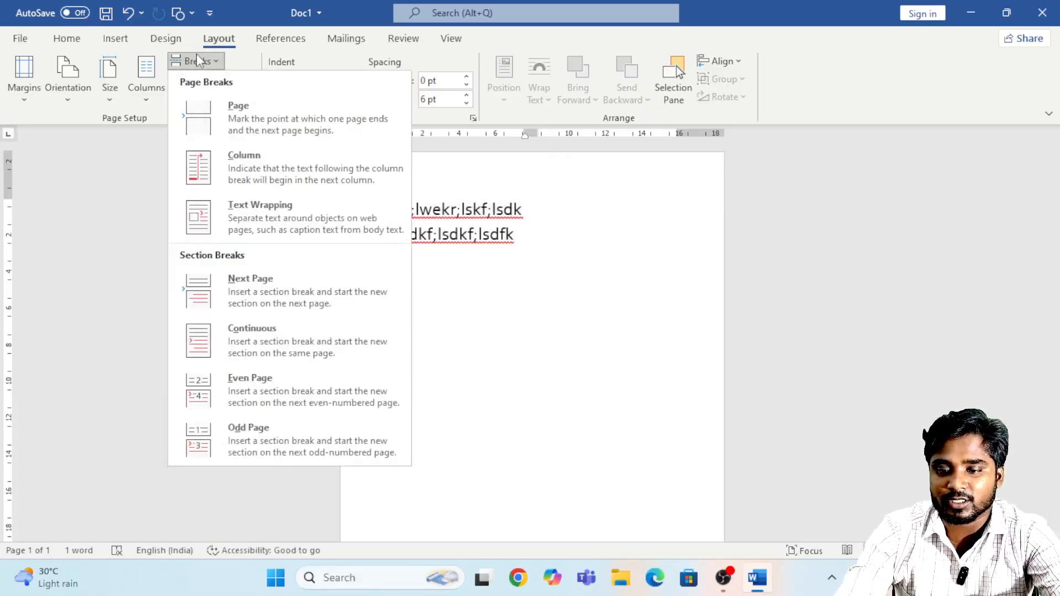
{"action": "left_click", "coordinate": [245, 178]}
{"action": "type", "text": ".dmfsdl;kfj"}
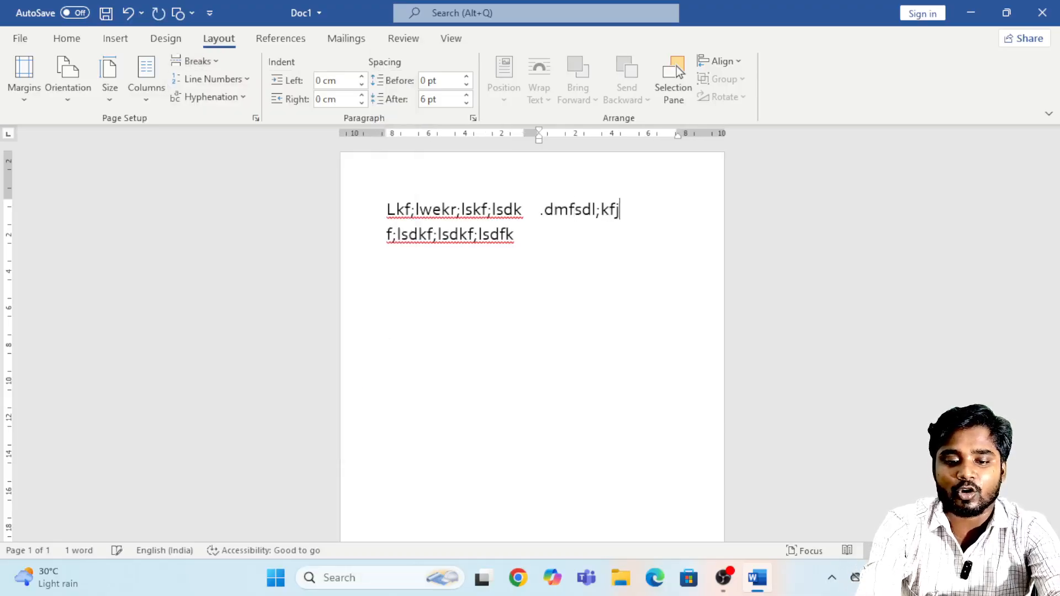
{"action": "type", "text": "lskdjflksdjflsdkjflksdjfkdsjf"}
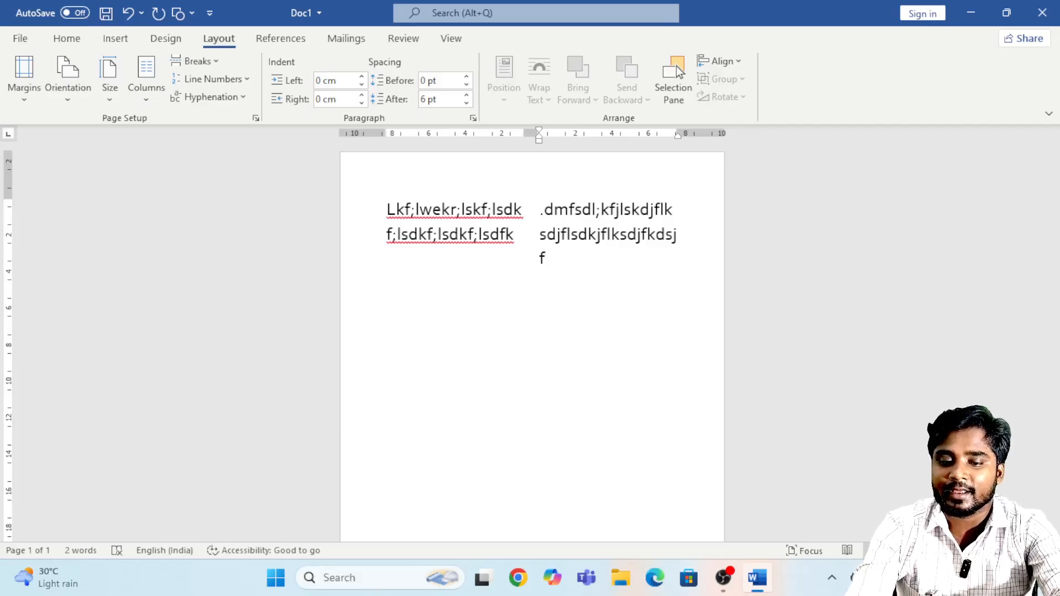
Step: Append "sdfdsfdsf" to the first column's text and "sdfsdf" to the second column's text
{"action": "double_click", "coordinate": [543, 260]}
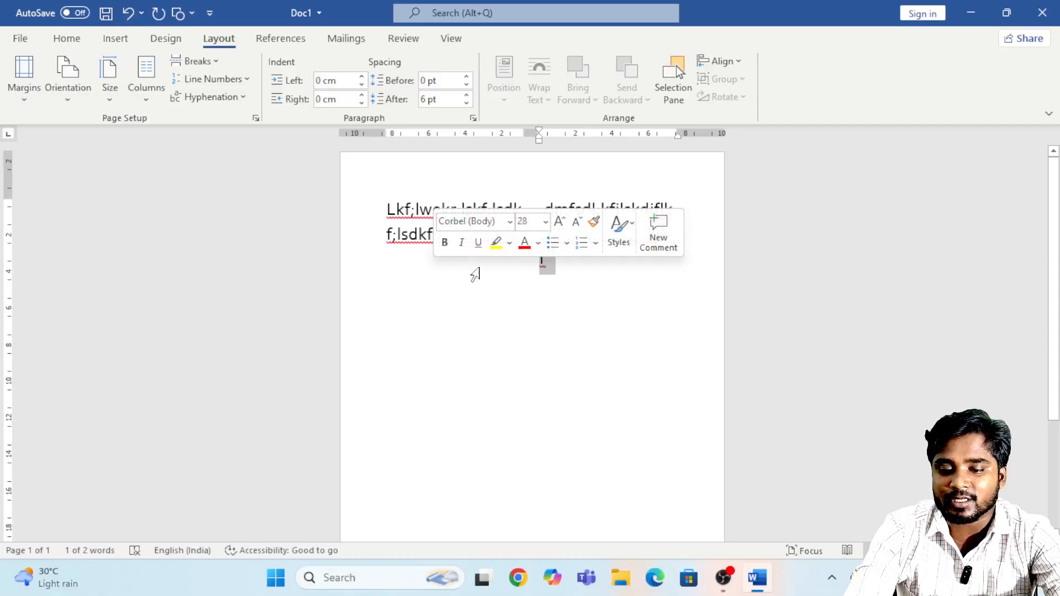
{"action": "left_click", "coordinate": [513, 235]}
{"action": "type", "text": "sd"}
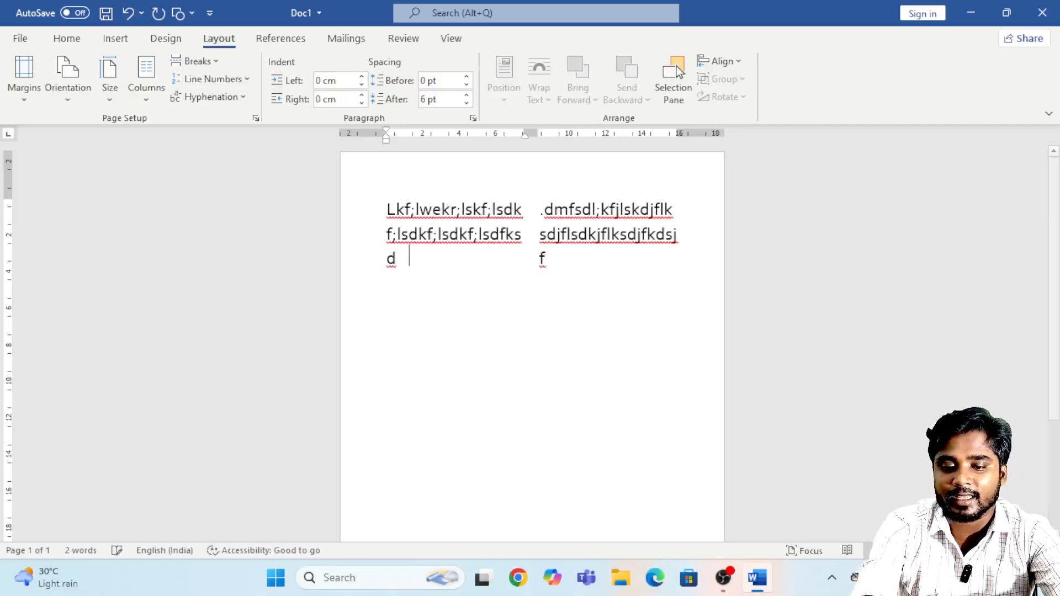
{"action": "type", "text": "fdsfdsf"}
{"action": "left_click", "coordinate": [571, 258]}
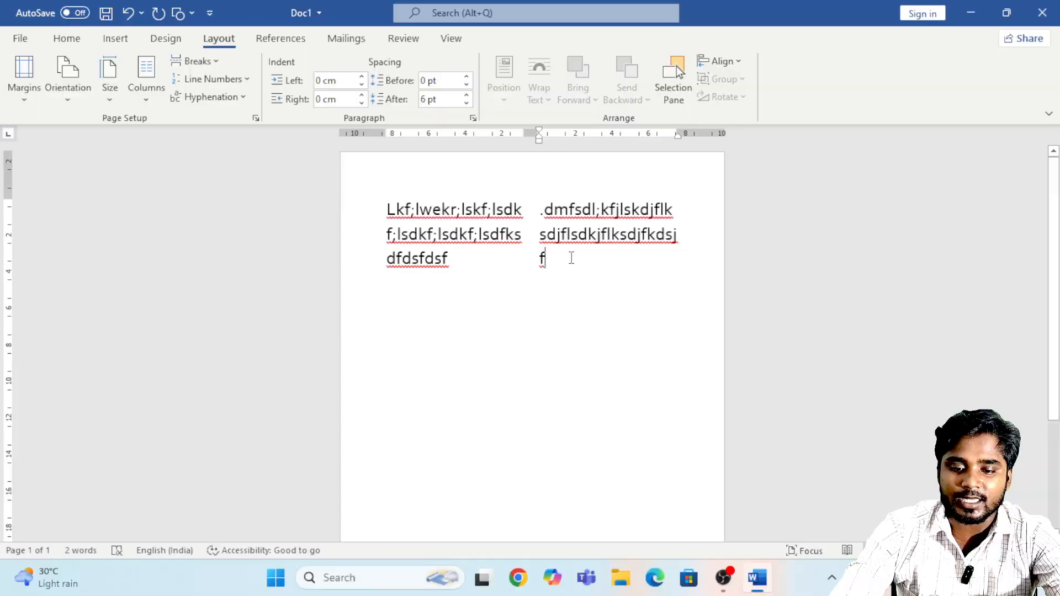
{"action": "type", "text": "sdfsdf"}
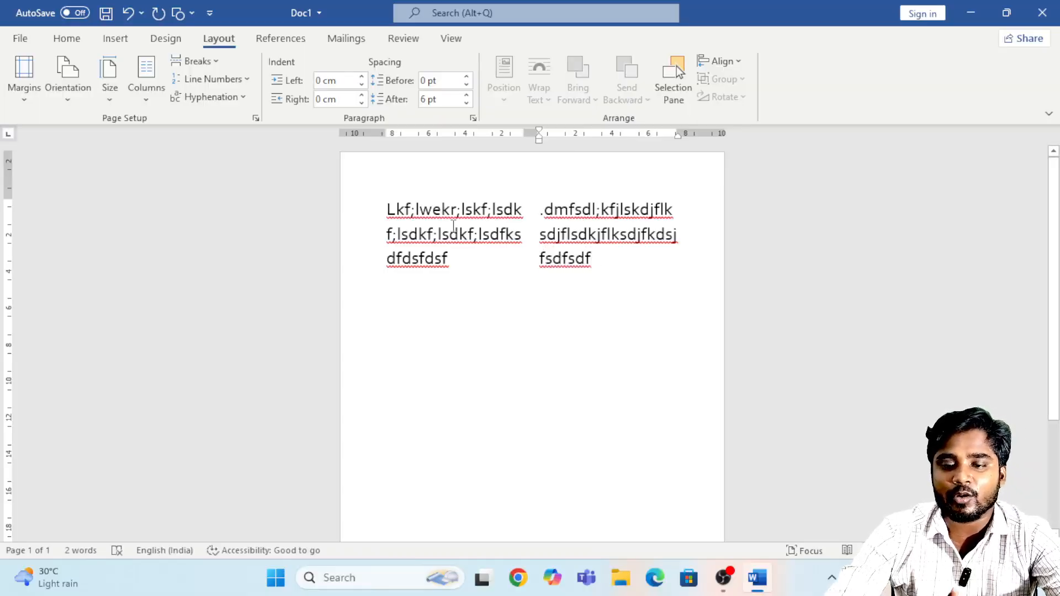
{"action": "left_click", "coordinate": [190, 61]}
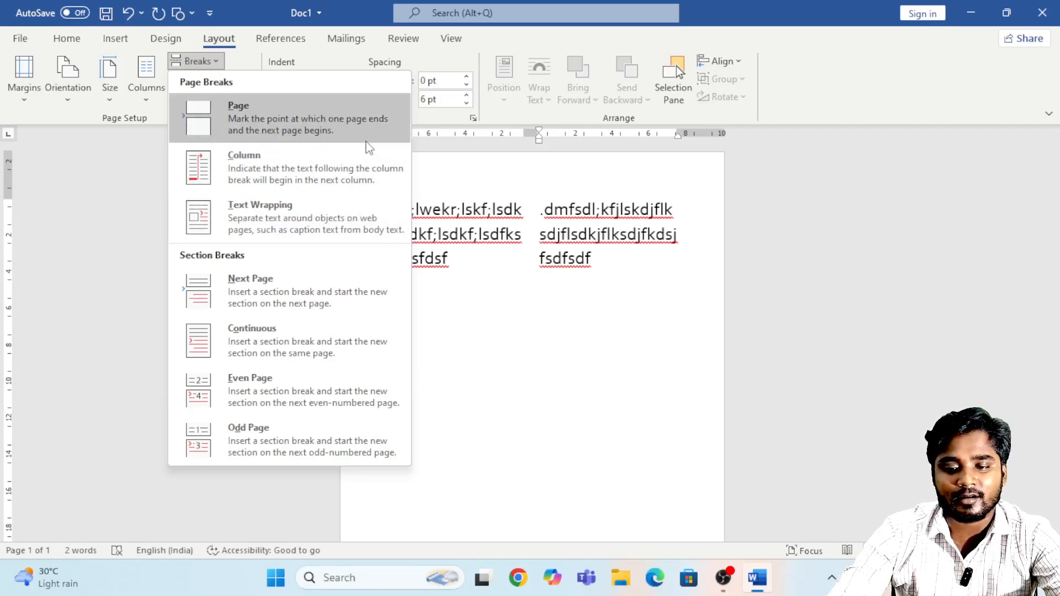
{"action": "left_click", "coordinate": [479, 222]}
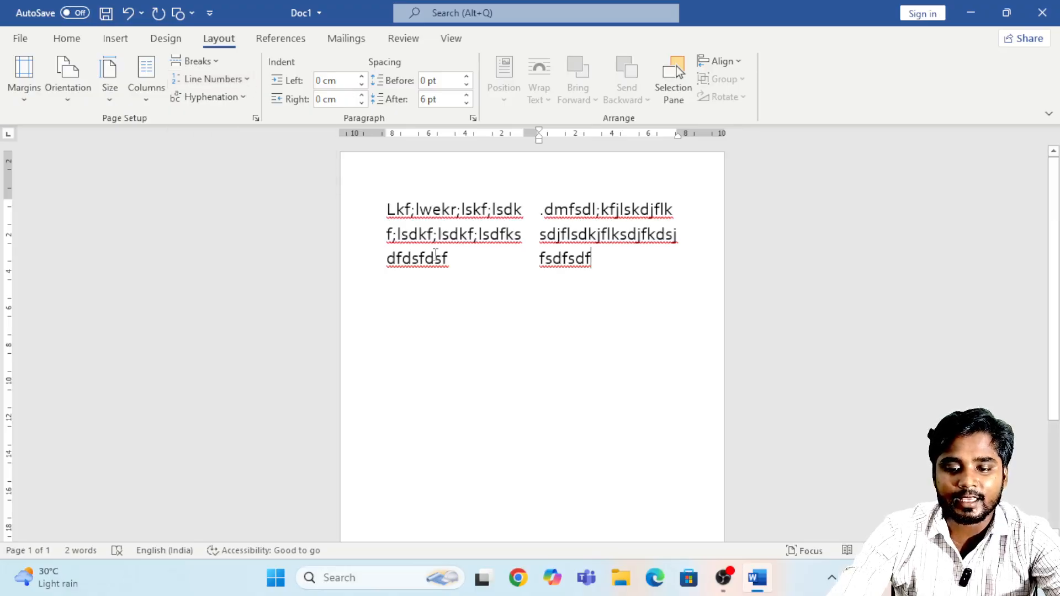
Step: Delete the text in both columns and return the document to a single column
{"action": "left_click_drag", "start_coordinate": [612, 287], "coordinate": [343, 196]}
{"action": "key", "text": "BackSpace"}
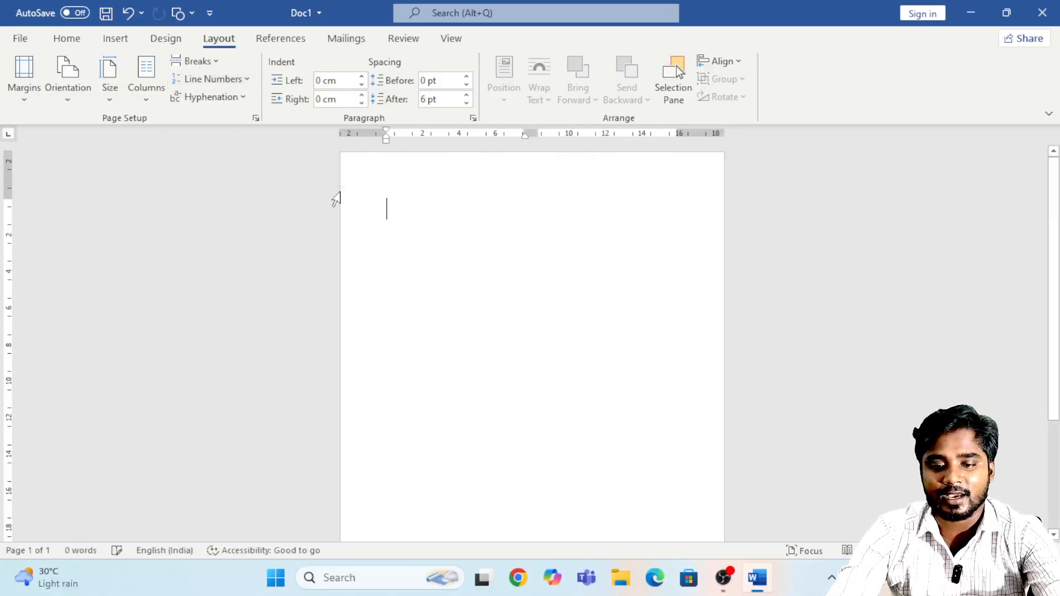
{"action": "left_click", "coordinate": [145, 80]}
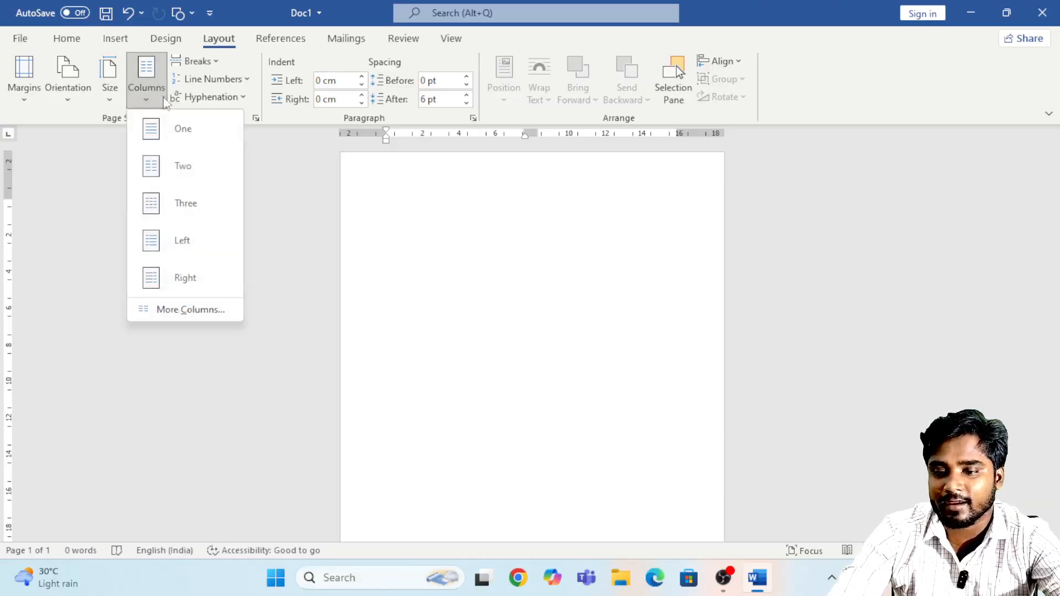
{"action": "left_click", "coordinate": [188, 134]}
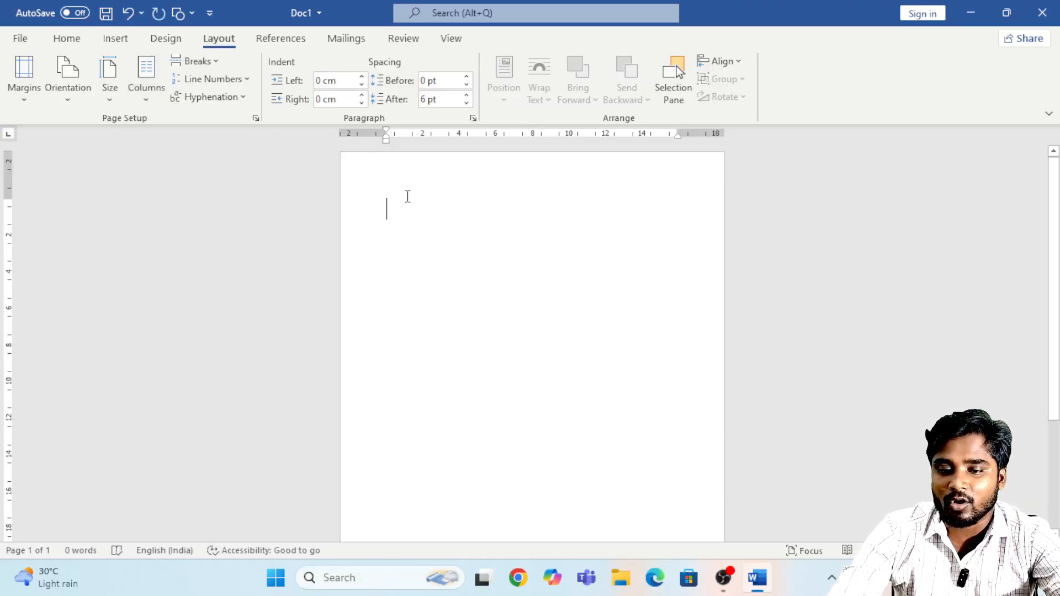
{"action": "type", "text": "s;dlf,sdfsdf sd f sdf sd f"}
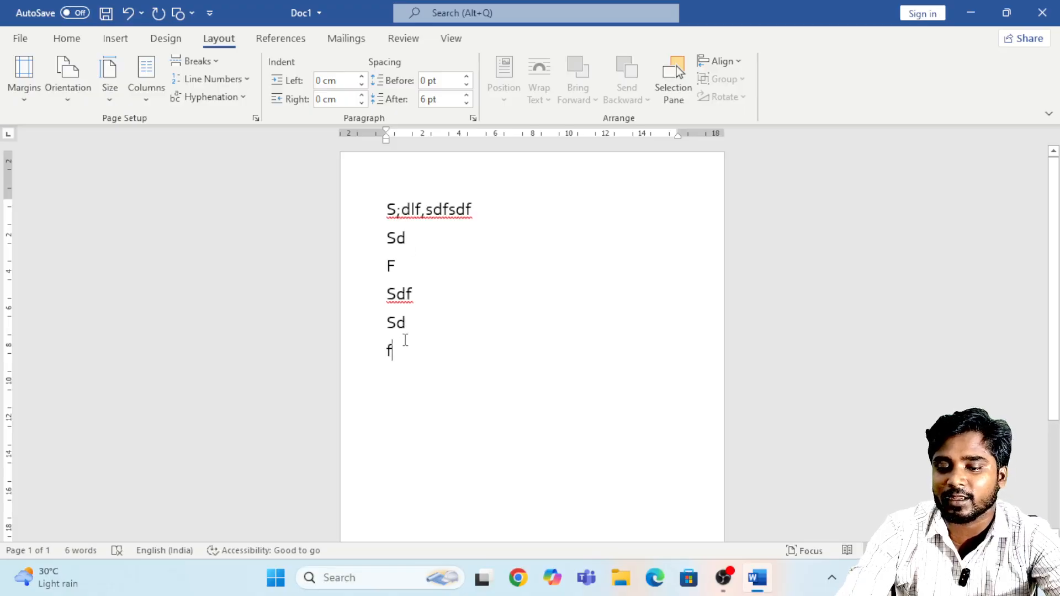
{"action": "left_click", "coordinate": [226, 78]}
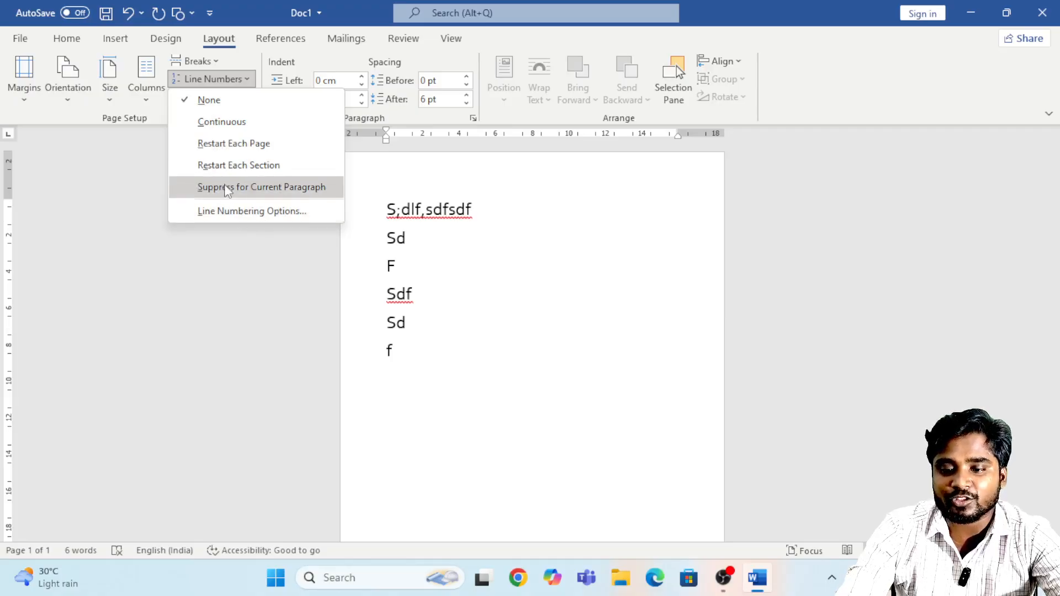
{"action": "left_click", "coordinate": [432, 351]}
{"action": "triple_click", "coordinate": [351, 206]}
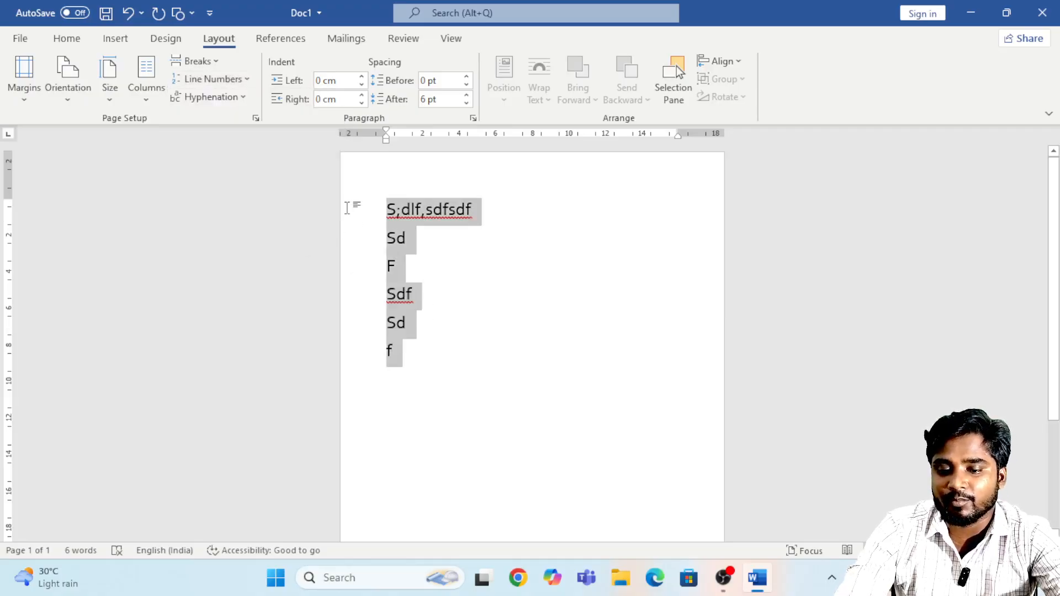
{"action": "key", "text": "BackSpace"}
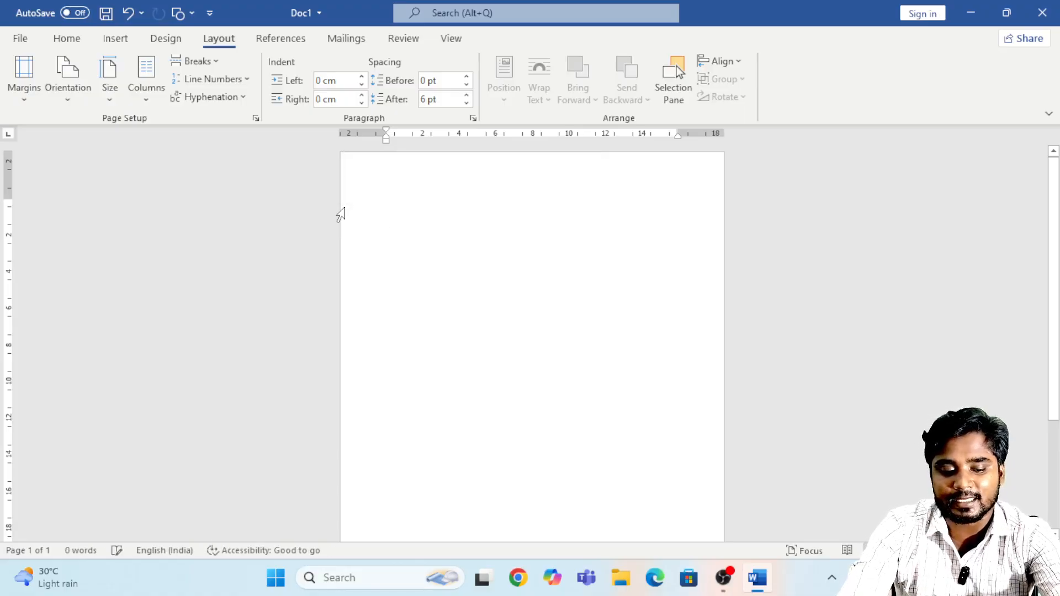
{"action": "type", "text": "="}
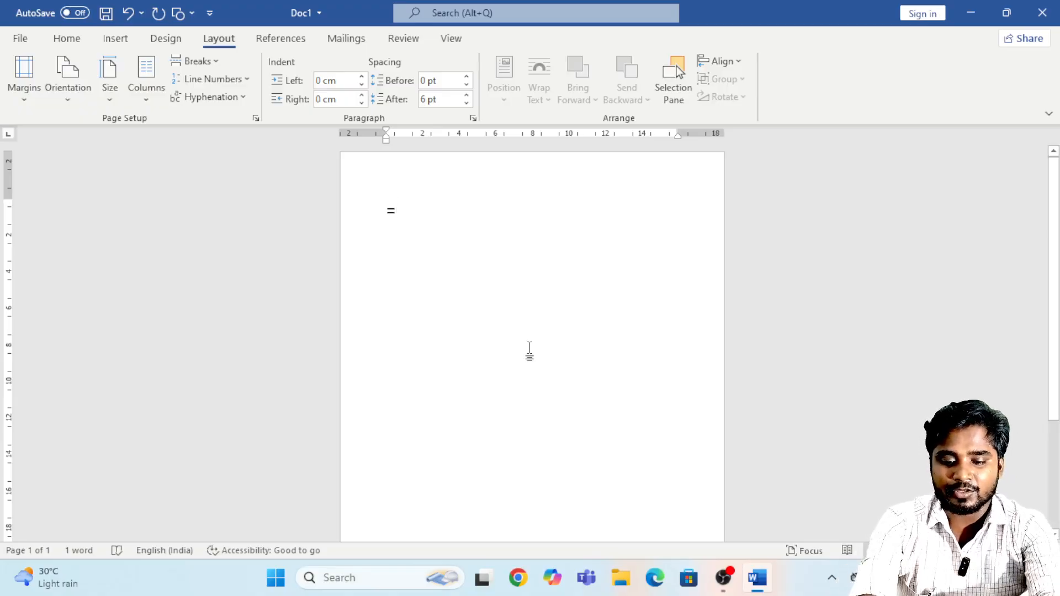
{"action": "key", "text": "BackSpace"}
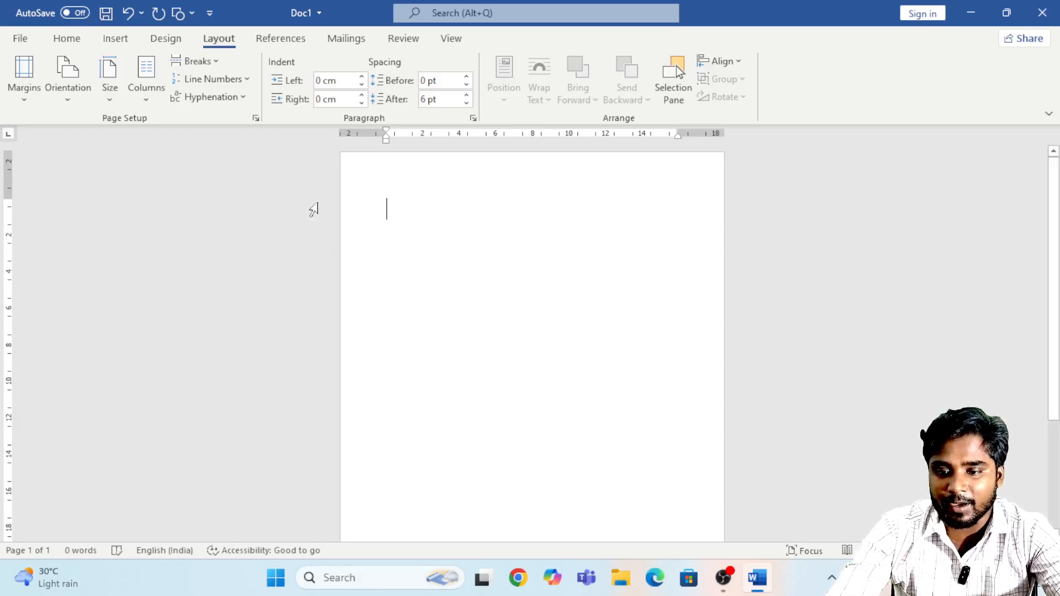
Step: Turn on continuous line numbering and enter four lines of sample text: "Dsvxcx", "Dfgdf", "Df" and "fg"
{"action": "left_click", "coordinate": [237, 83]}
{"action": "left_click", "coordinate": [234, 121]}
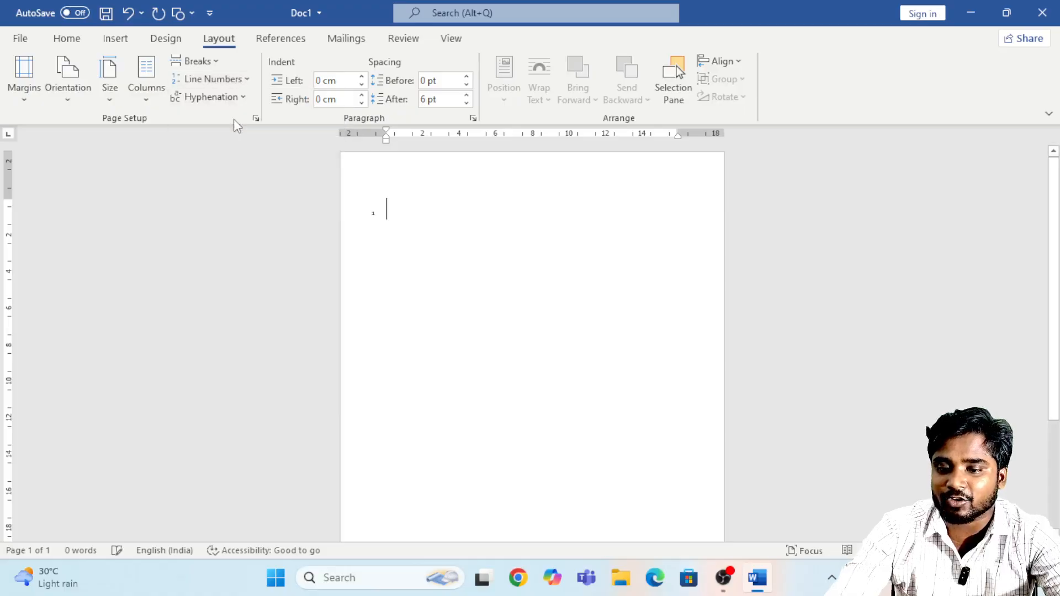
{"action": "type", "text": "dsvxcx"}
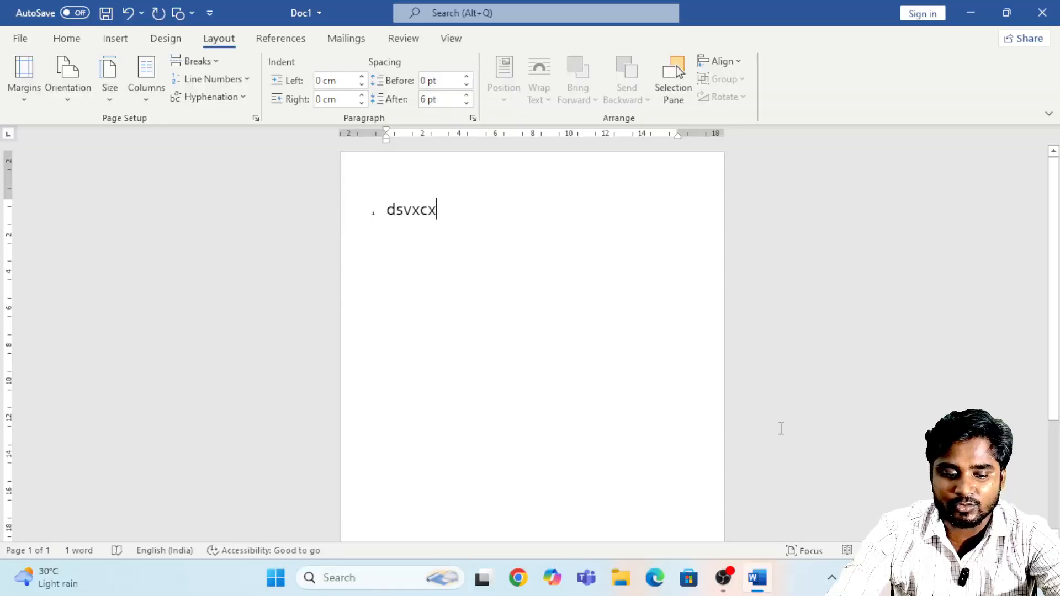
{"action": "scroll", "coordinate": [367, 379], "scroll_direction": "up", "scroll_amount": 5}
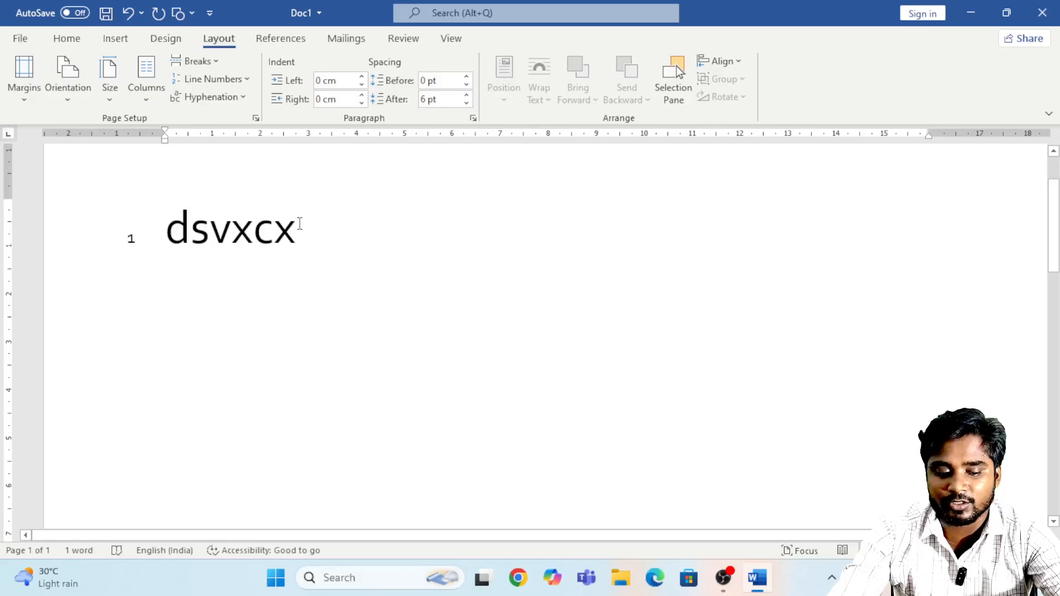
{"action": "key", "text": "Return"}
{"action": "type", "text": "dfgdf"}
{"action": "key", "text": "Return"}
{"action": "type", "text": "df"}
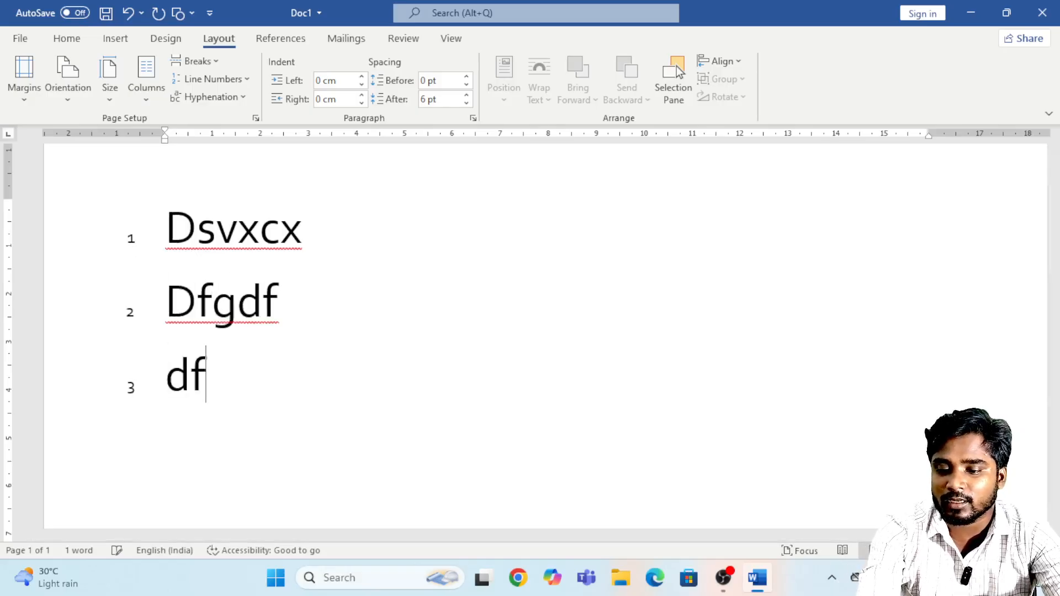
{"action": "key", "text": "Return"}
{"action": "type", "text": "fg"}
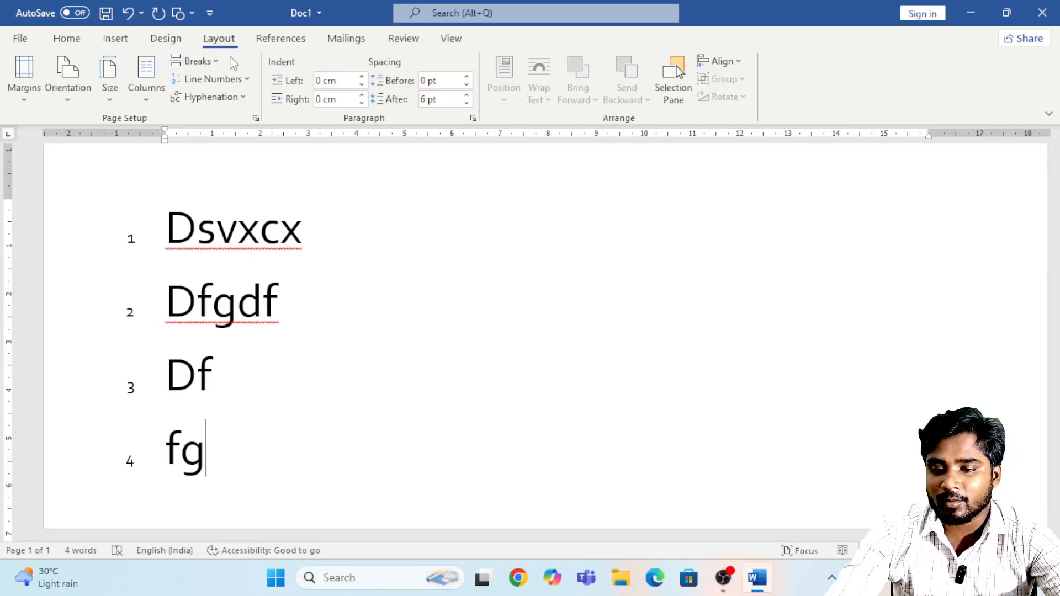
Step: Turn off line numbering for the four lines of text
{"action": "left_click", "coordinate": [234, 80]}
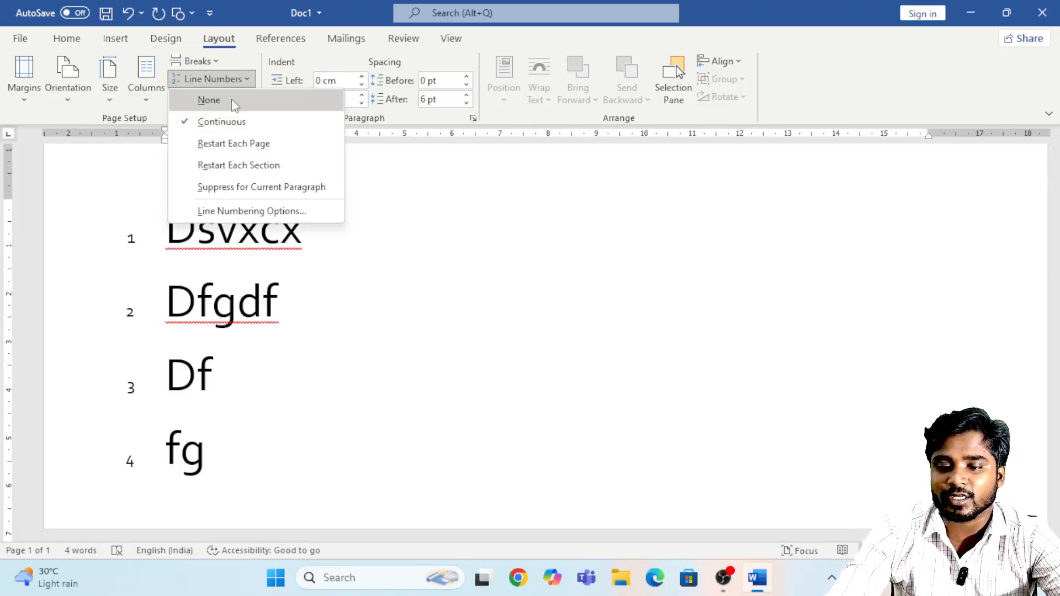
{"action": "left_click", "coordinate": [232, 102]}
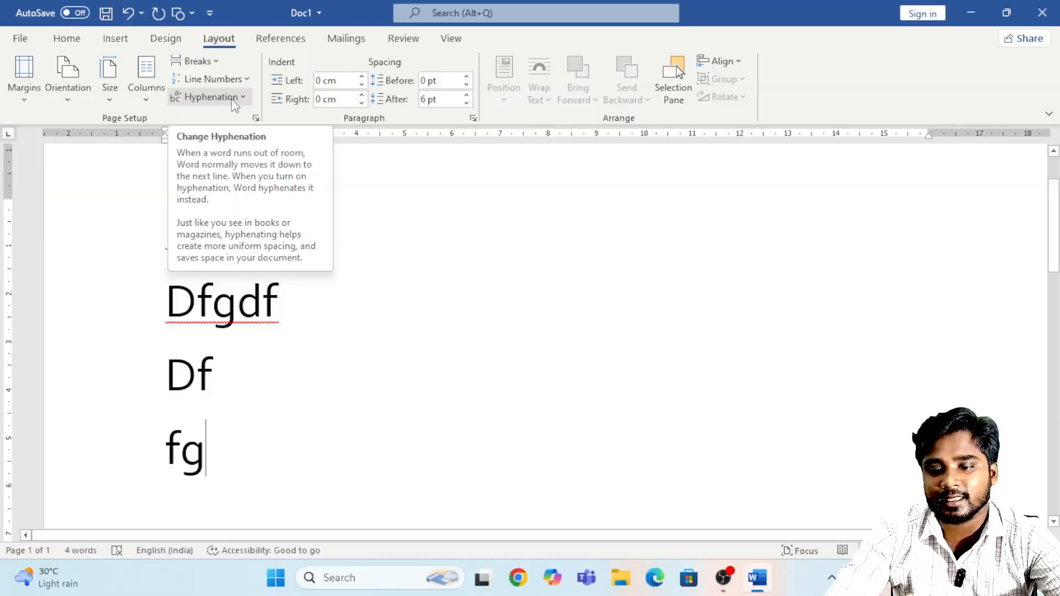
Step: Turn on continuous line numbering and suppress it for the second line, "Dfgdf"
{"action": "left_click", "coordinate": [234, 79]}
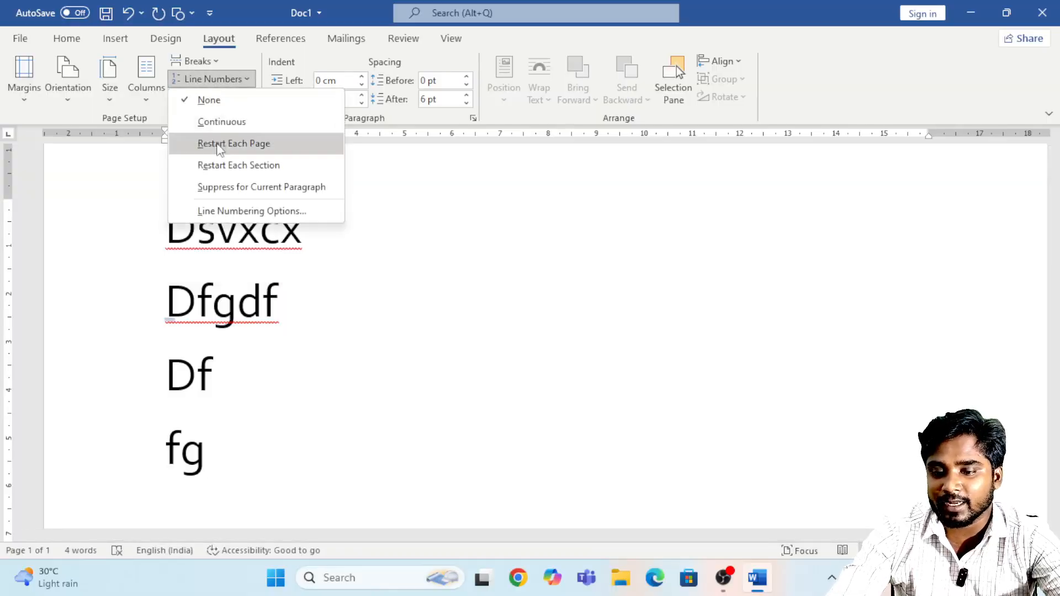
{"action": "left_click", "coordinate": [221, 122]}
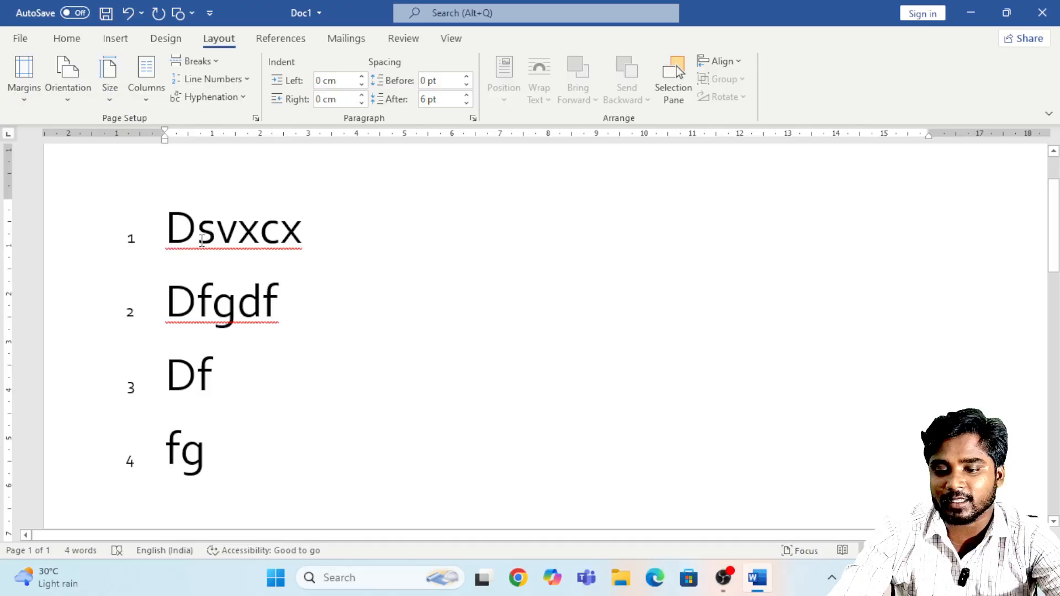
{"action": "left_click_drag", "start_coordinate": [308, 306], "coordinate": [173, 311]}
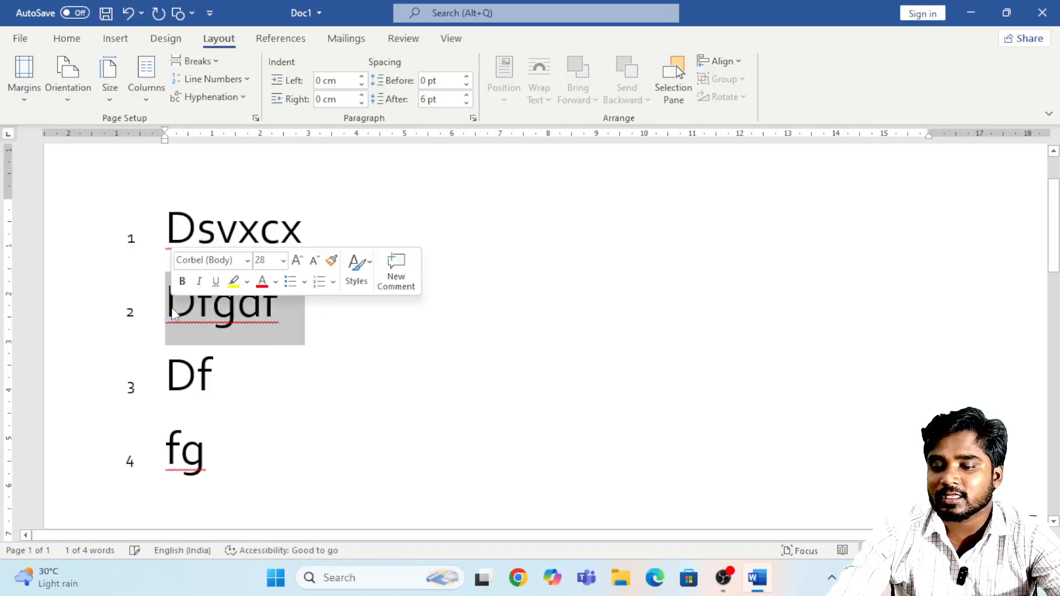
{"action": "left_click", "coordinate": [216, 79]}
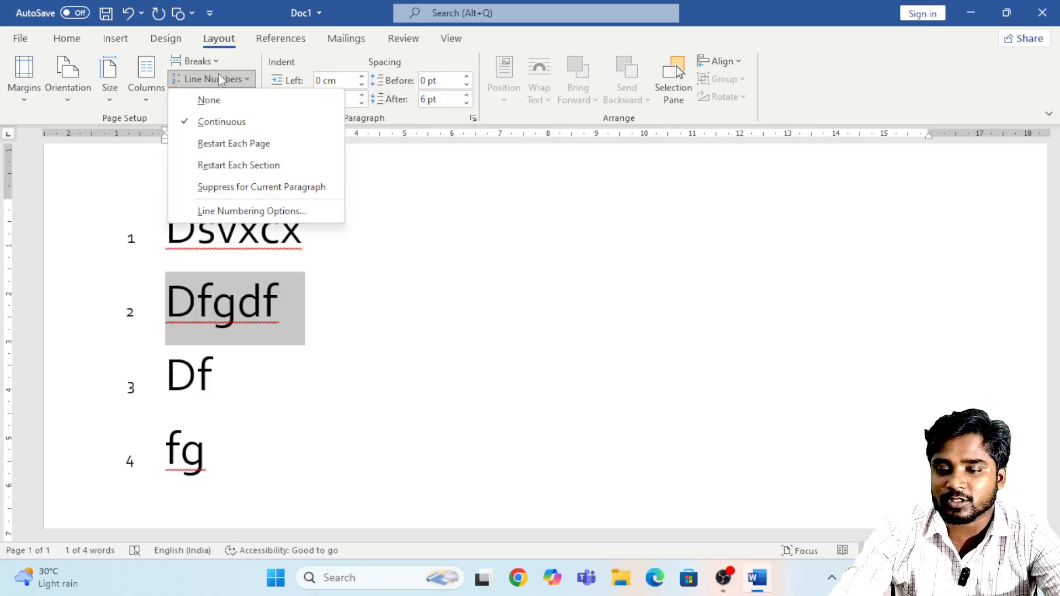
{"action": "left_click", "coordinate": [244, 190]}
{"action": "left_click", "coordinate": [199, 300]}
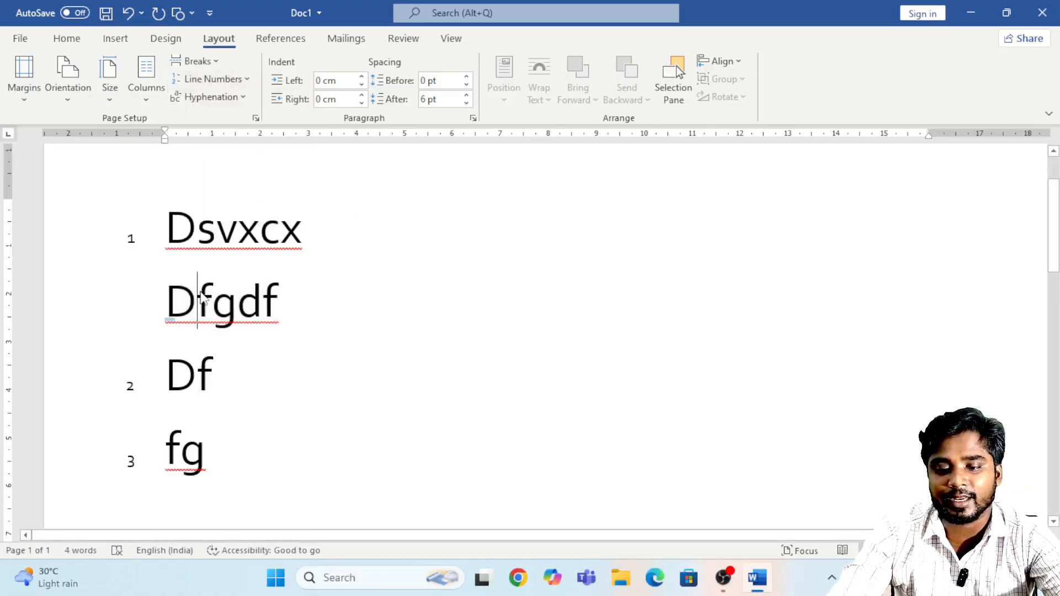
Step: Turn off line numbering for the entire text
{"action": "key", "text": "ctrl+a"}
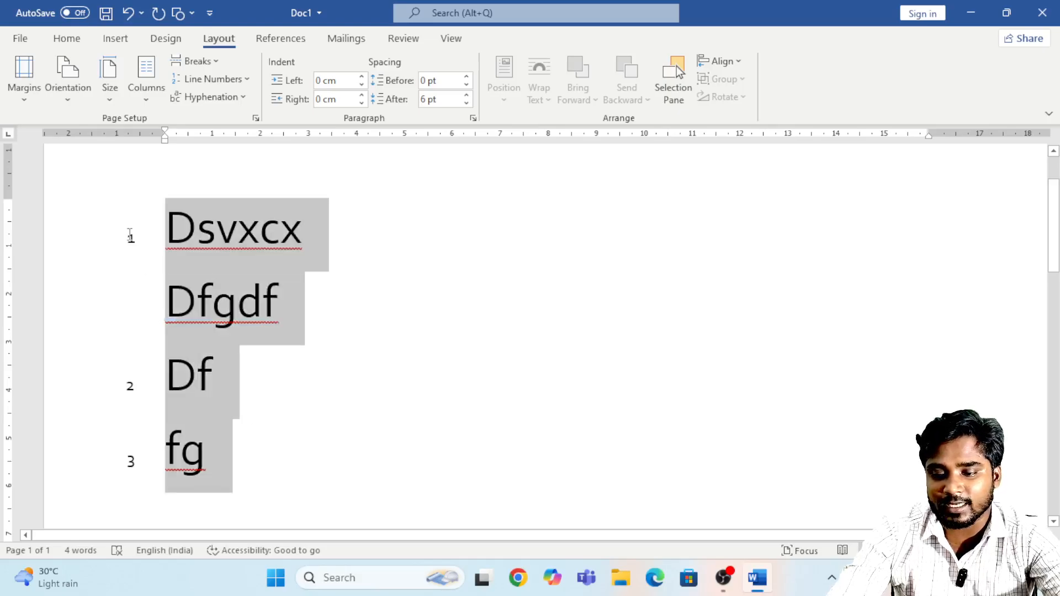
{"action": "left_click", "coordinate": [219, 77]}
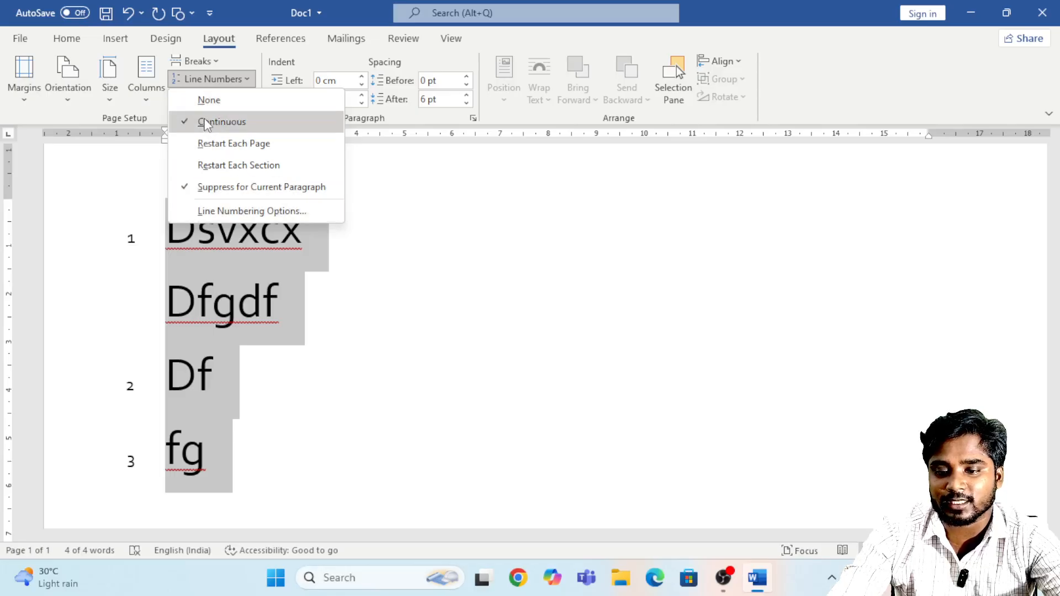
{"action": "left_click", "coordinate": [205, 102]}
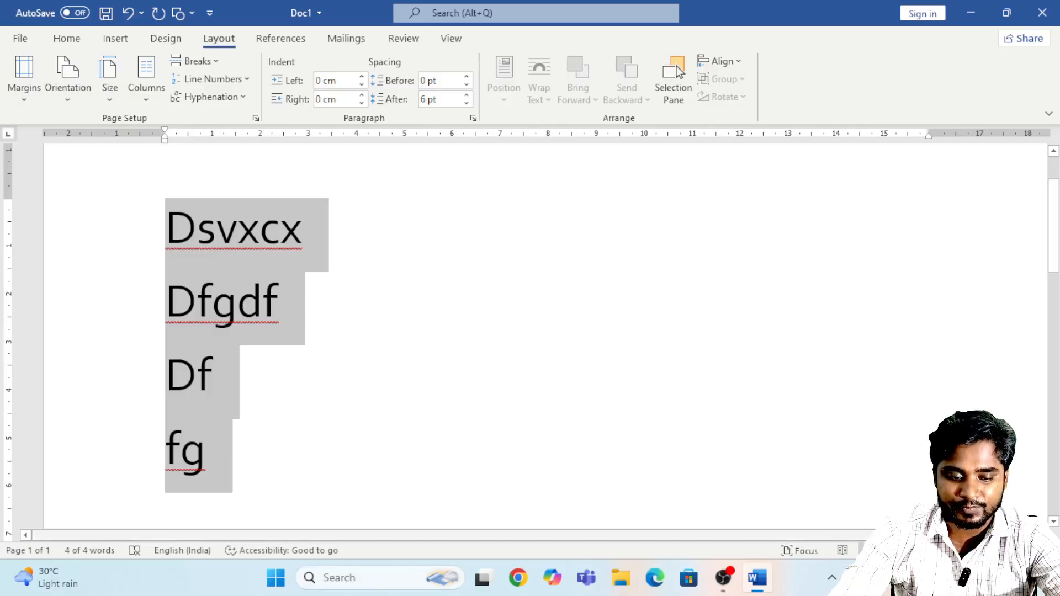
Step: Delete the four sample lines and generate random filler paragraphs with =rand()
{"action": "left_click_drag", "start_coordinate": [970, 551], "coordinate": [952, 550]}
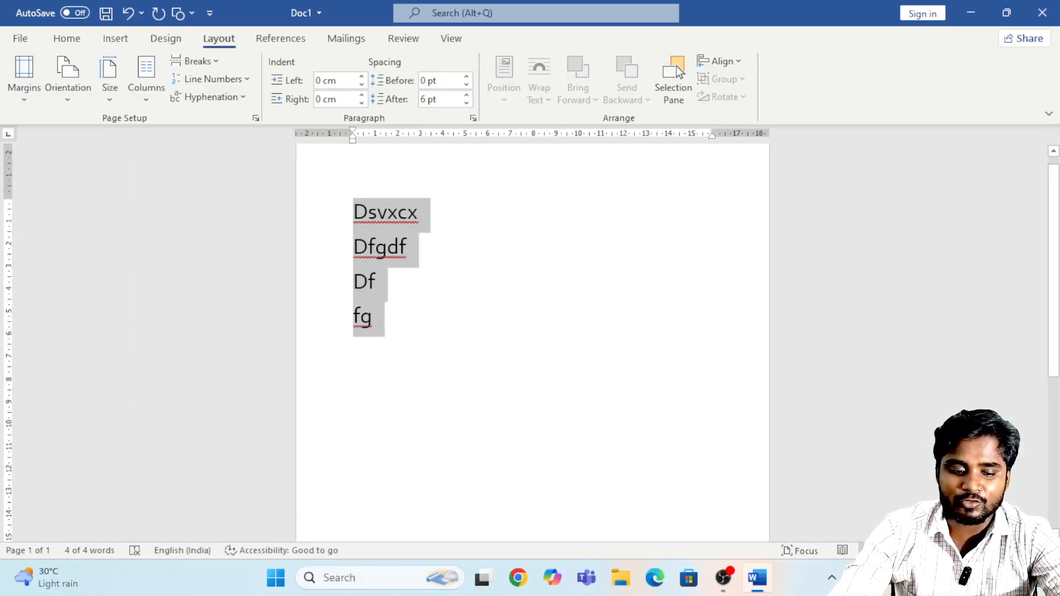
{"action": "scroll", "coordinate": [456, 307], "scroll_direction": "down", "scroll_amount": 2}
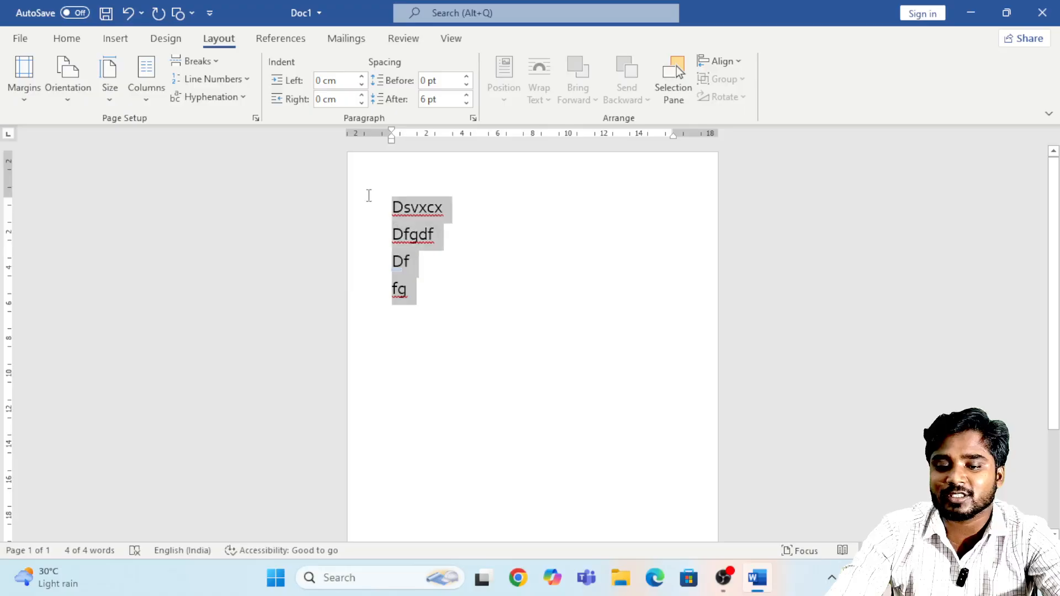
{"action": "key", "text": "BackSpace"}
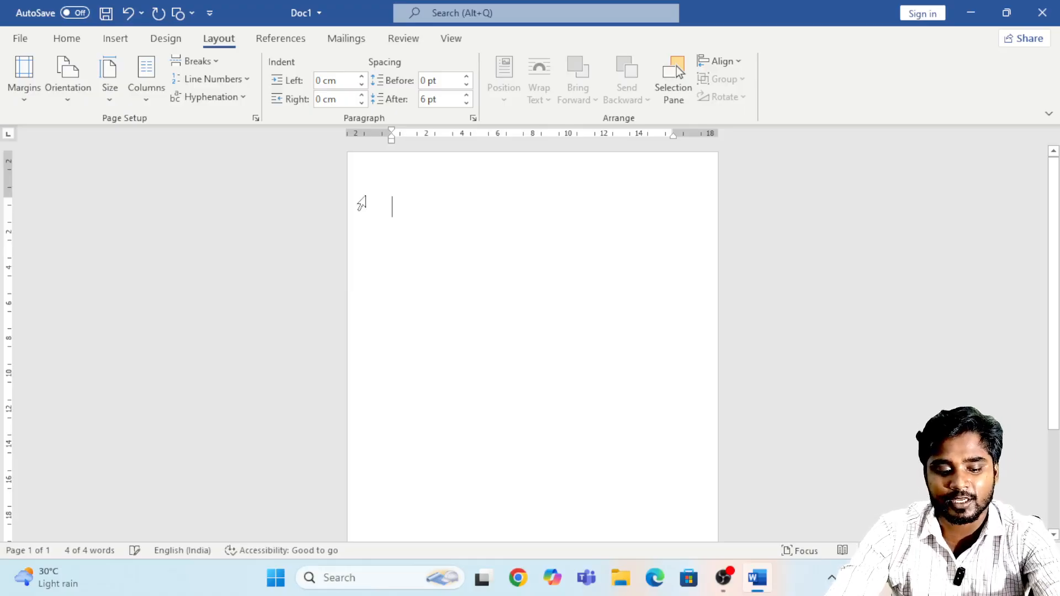
{"action": "type", "text": "=rand("}
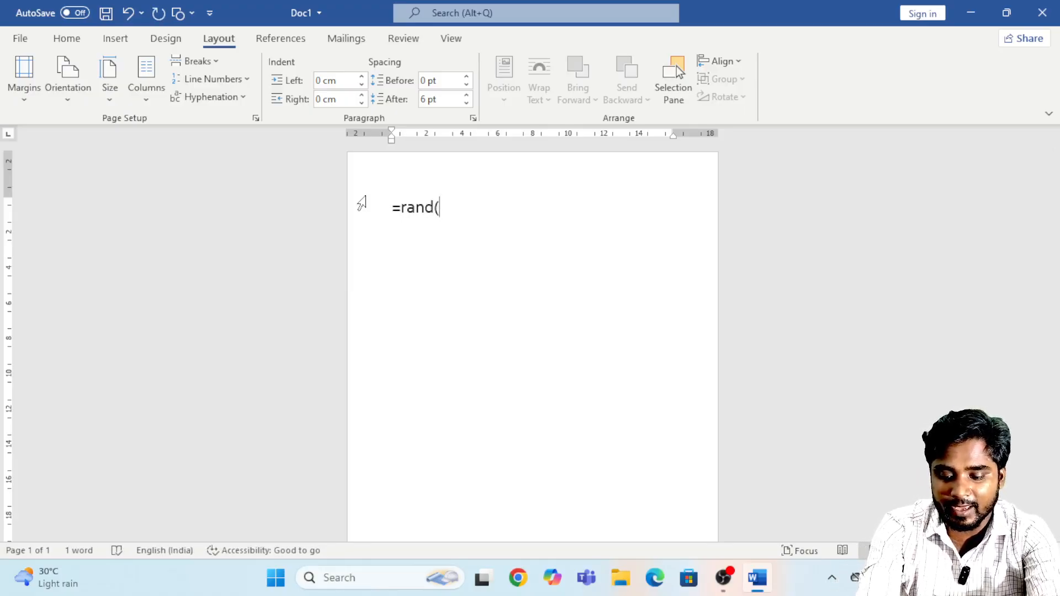
{"action": "type", "text": ")"}
{"action": "key", "text": "Return"}
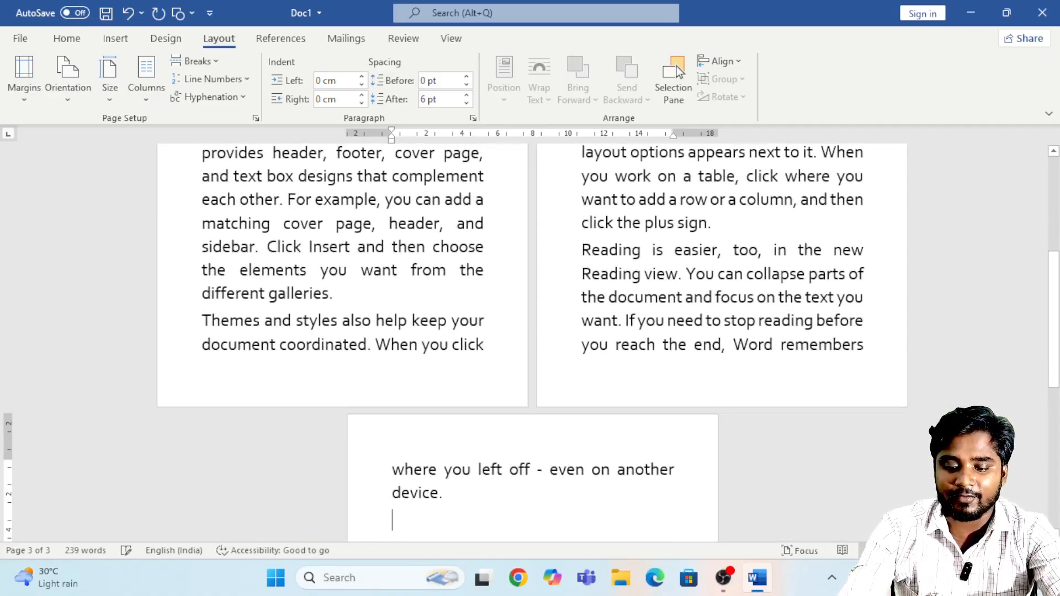
Step: Reduce the font size of all the generated text to 26 pt
{"action": "left_click", "coordinate": [115, 84]}
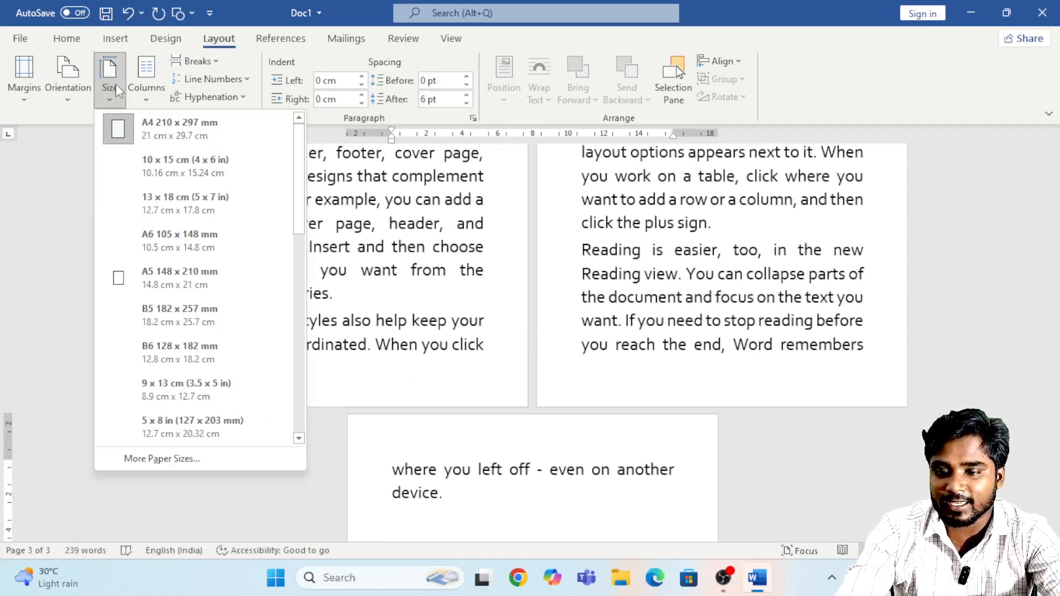
{"action": "left_click", "coordinate": [394, 239]}
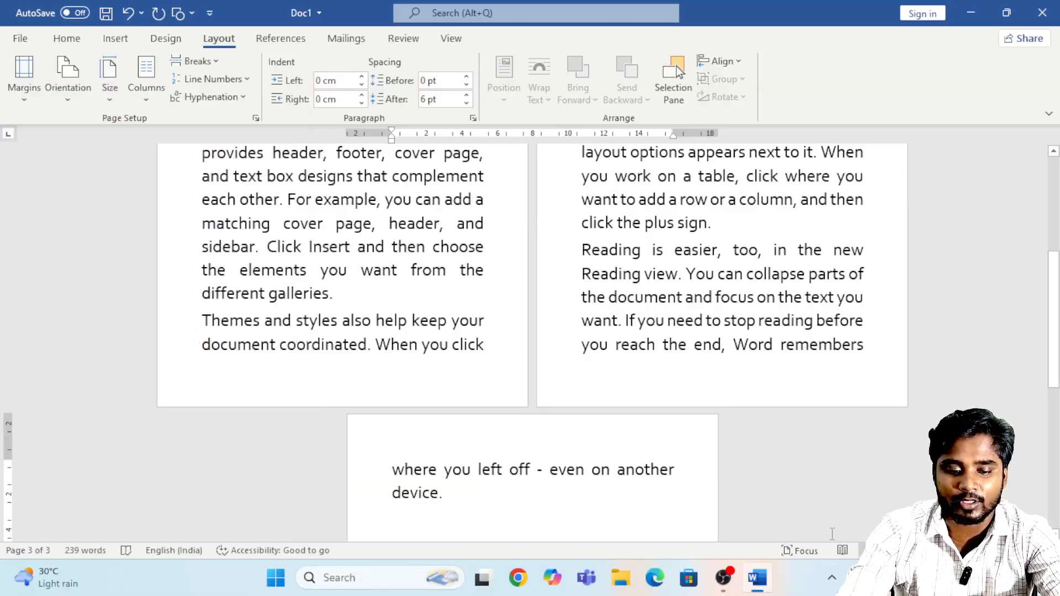
{"action": "scroll", "coordinate": [668, 388], "scroll_direction": "down", "scroll_amount": 5}
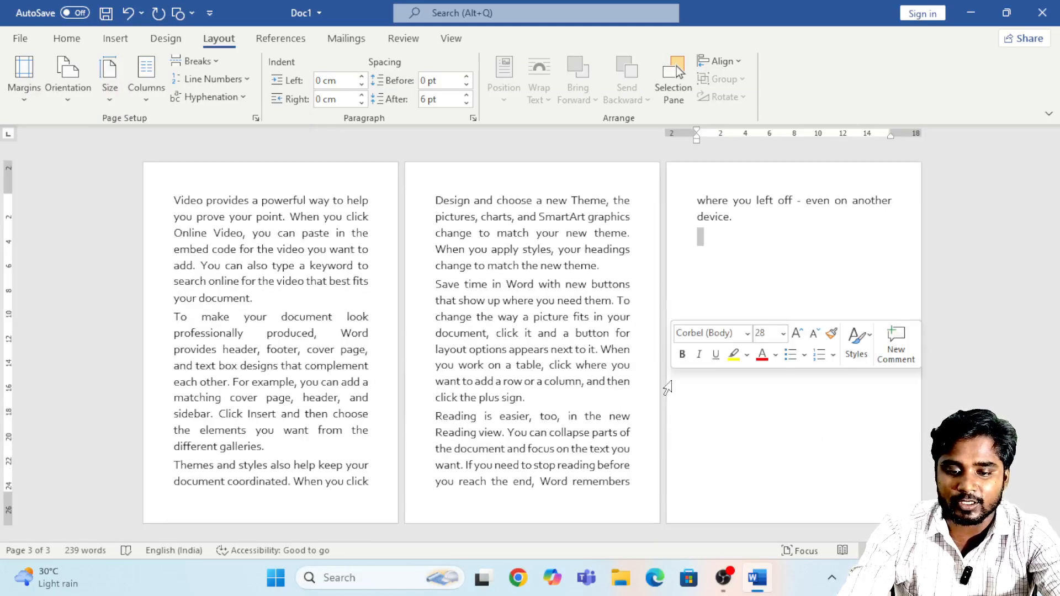
{"action": "key", "text": "ctrl+a"}
{"action": "key", "text": "ctrl+bracketleft"}
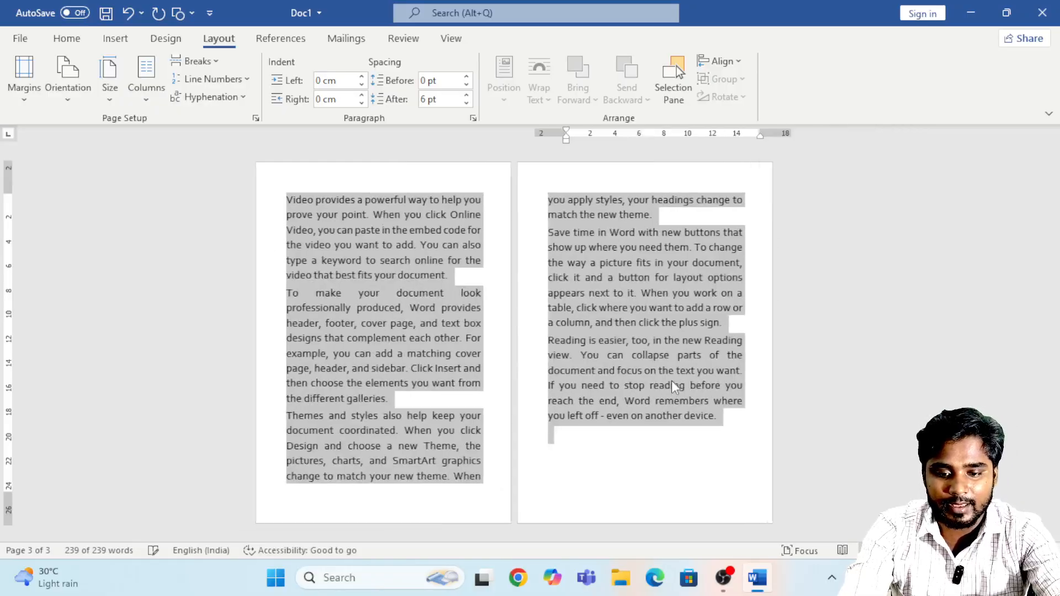
{"action": "left_click", "coordinate": [624, 309]}
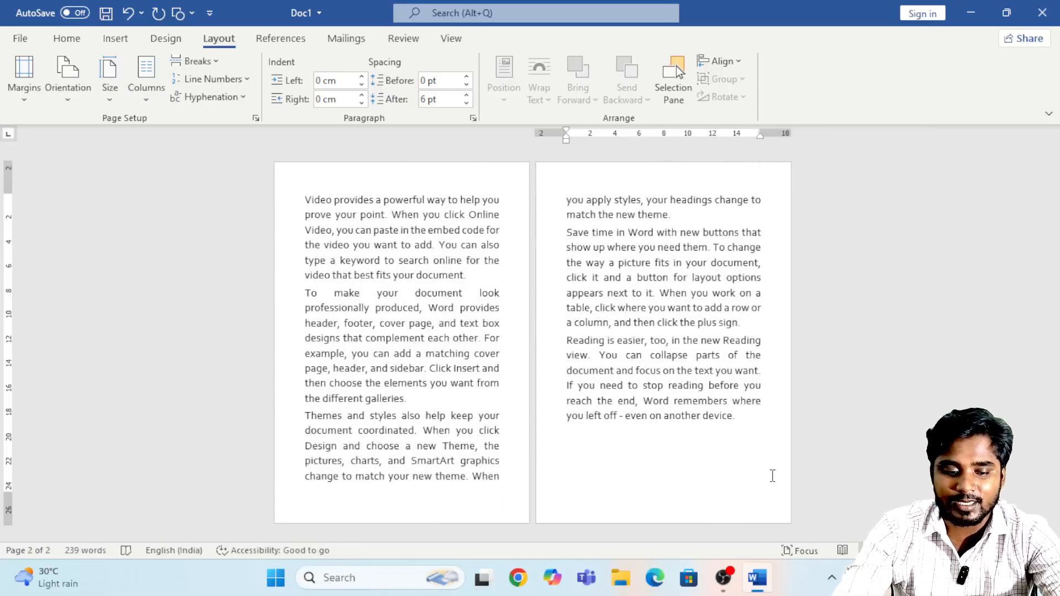
Step: Turn on automatic hyphenation for the document
{"action": "scroll", "coordinate": [662, 469], "scroll_direction": "up", "scroll_amount": 6, "text": "ctrl"}
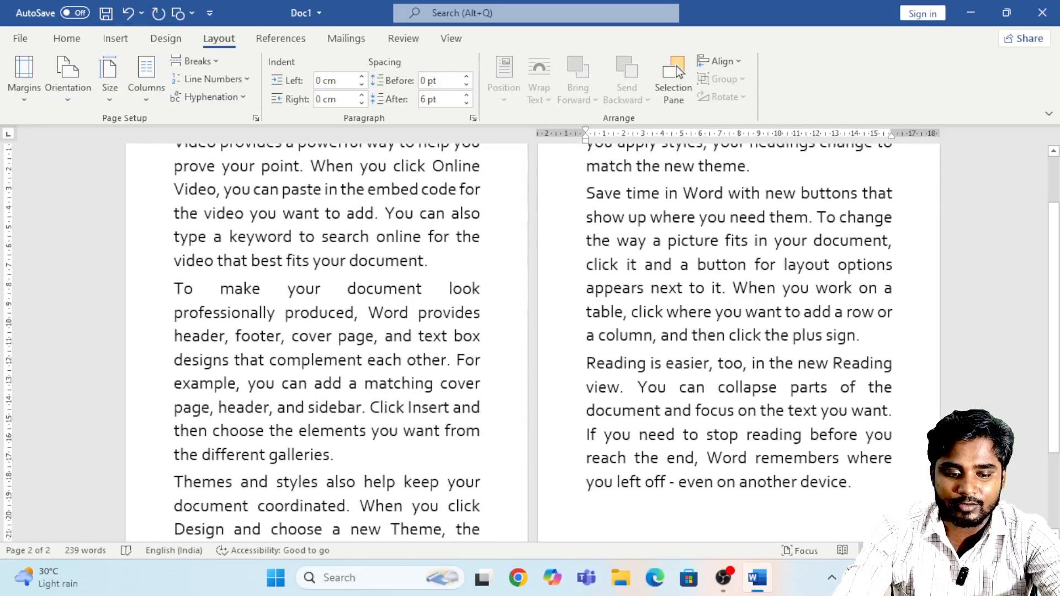
{"action": "scroll", "coordinate": [445, 314], "scroll_direction": "up", "scroll_amount": 2, "text": "ctrl"}
{"action": "scroll", "coordinate": [1050, 397], "scroll_direction": "up", "scroll_amount": 3}
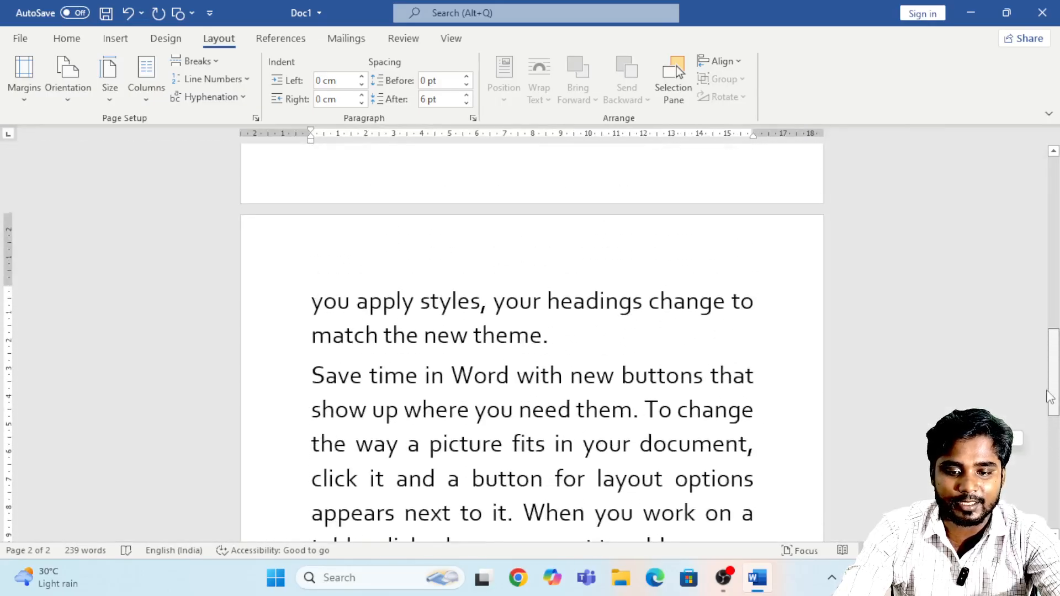
{"action": "left_click_drag", "start_coordinate": [1050, 397], "coordinate": [1045, 225]}
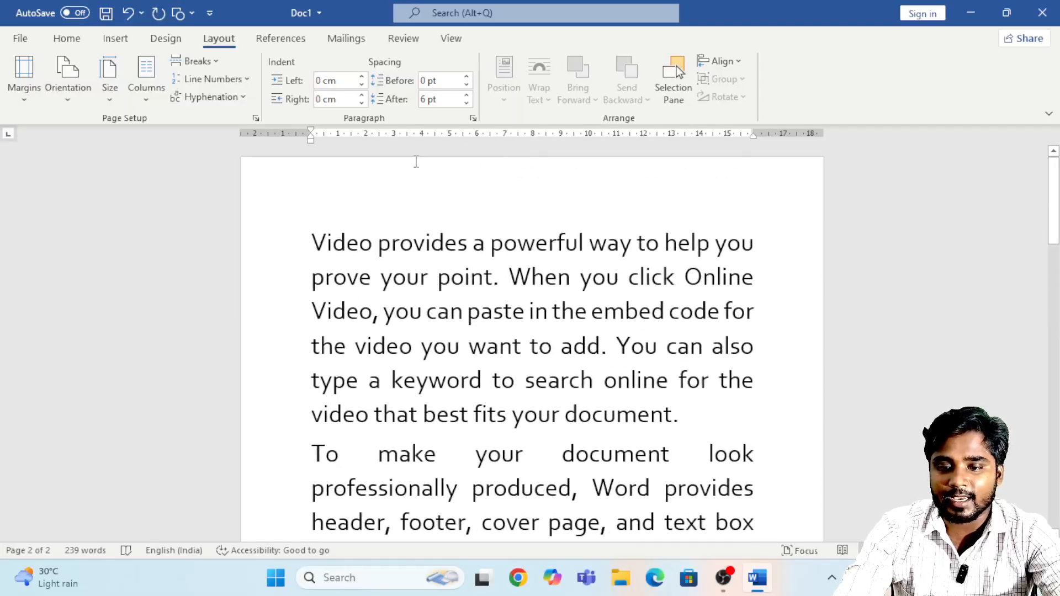
{"action": "left_click", "coordinate": [215, 99]}
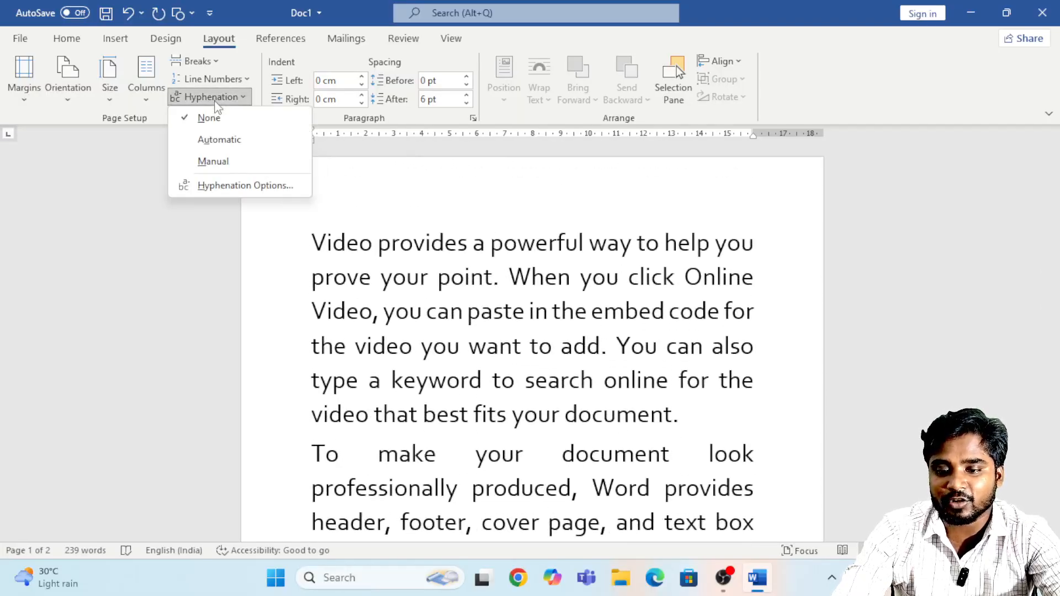
{"action": "left_click", "coordinate": [219, 140]}
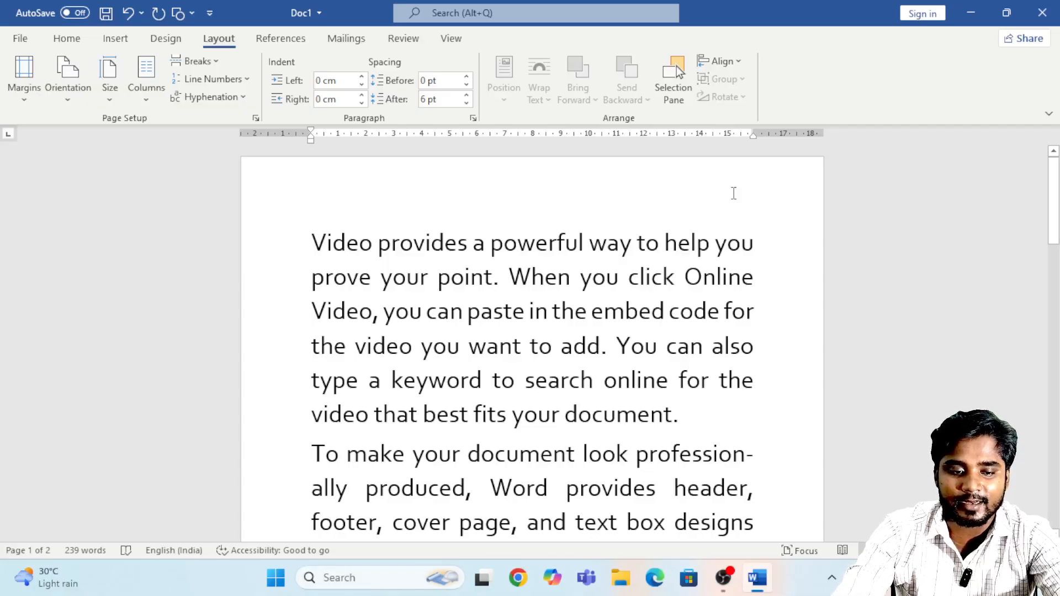
Step: Examine how words are split with hyphens at the line ends across both pages
{"action": "left_click_drag", "start_coordinate": [1053, 199], "coordinate": [1053, 228]}
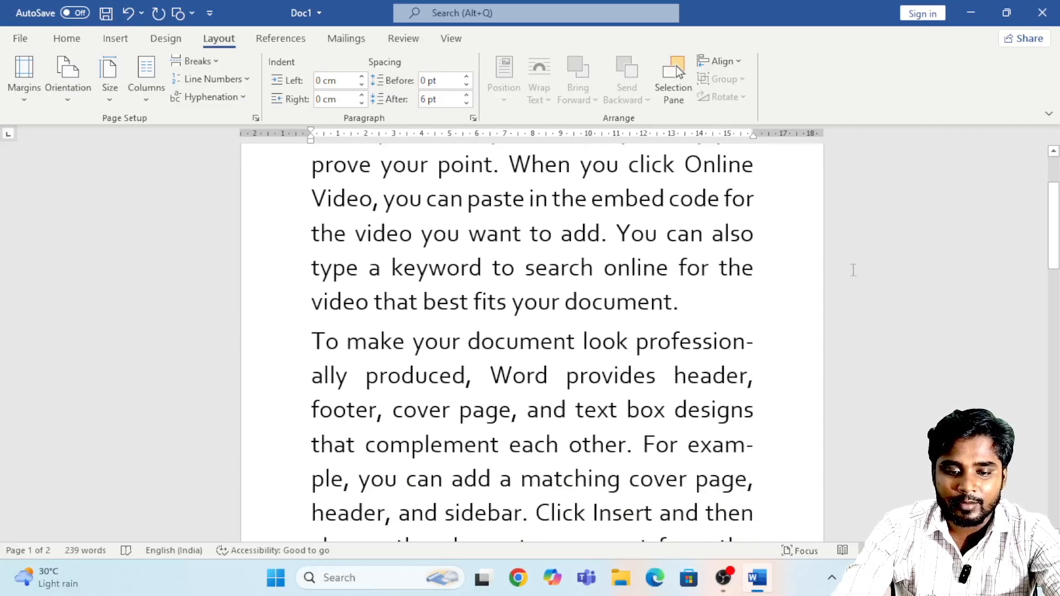
{"action": "left_click_drag", "start_coordinate": [633, 341], "coordinate": [744, 335]}
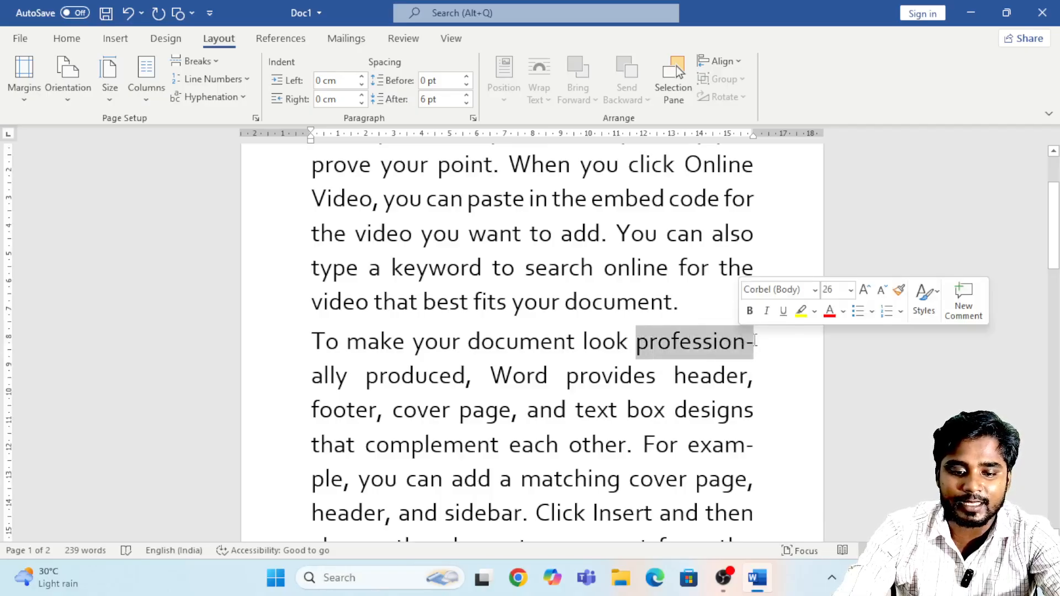
{"action": "left_click", "coordinate": [749, 345]}
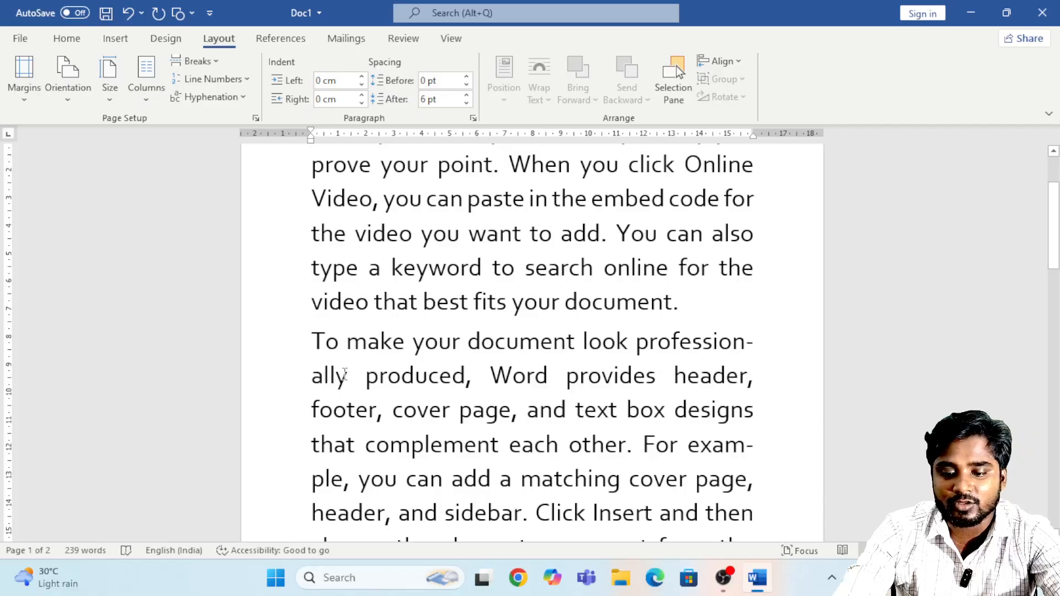
{"action": "left_click_drag", "start_coordinate": [347, 377], "coordinate": [316, 378]}
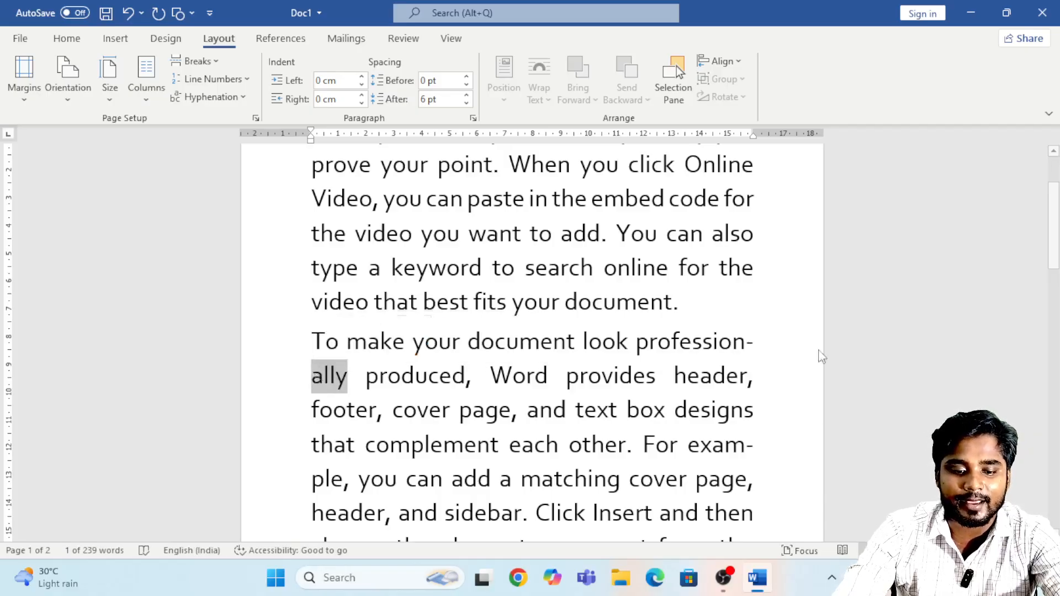
{"action": "left_click_drag", "start_coordinate": [692, 445], "coordinate": [753, 445]}
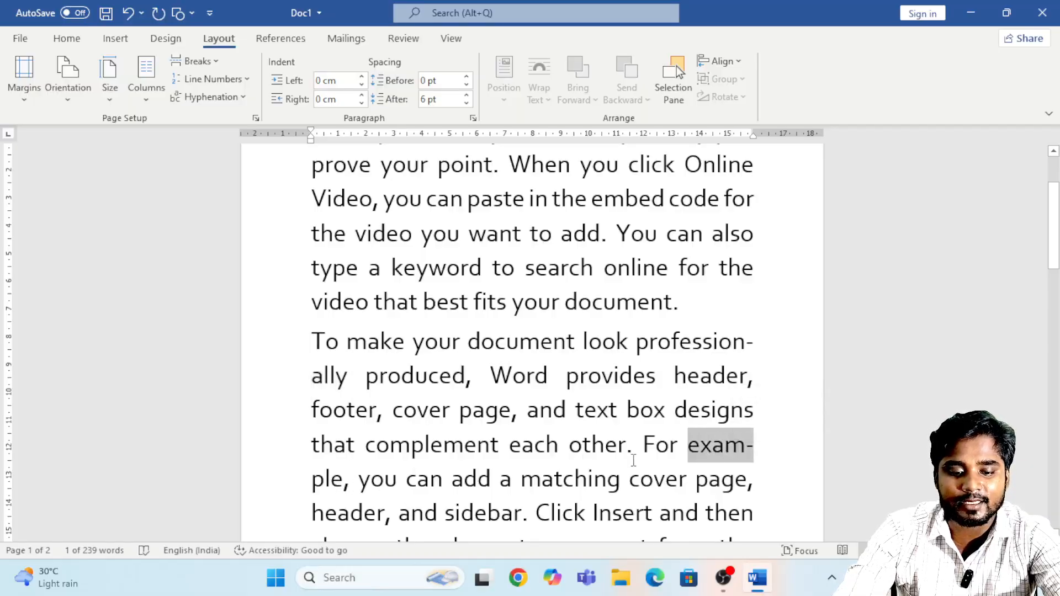
{"action": "left_click_drag", "start_coordinate": [1053, 241], "coordinate": [1053, 321]}
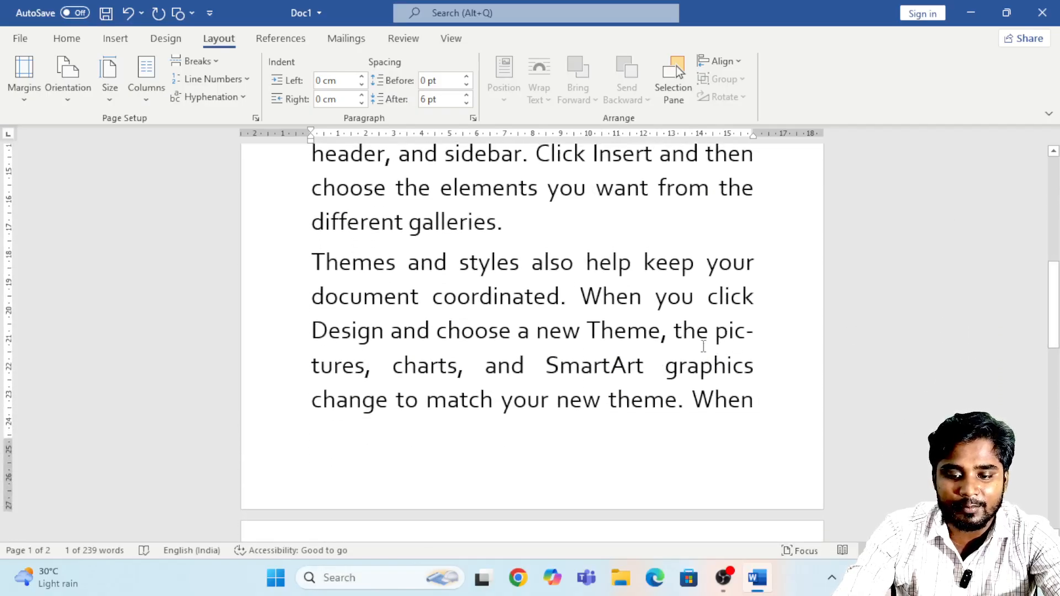
{"action": "left_click_drag", "start_coordinate": [717, 330], "coordinate": [320, 365]}
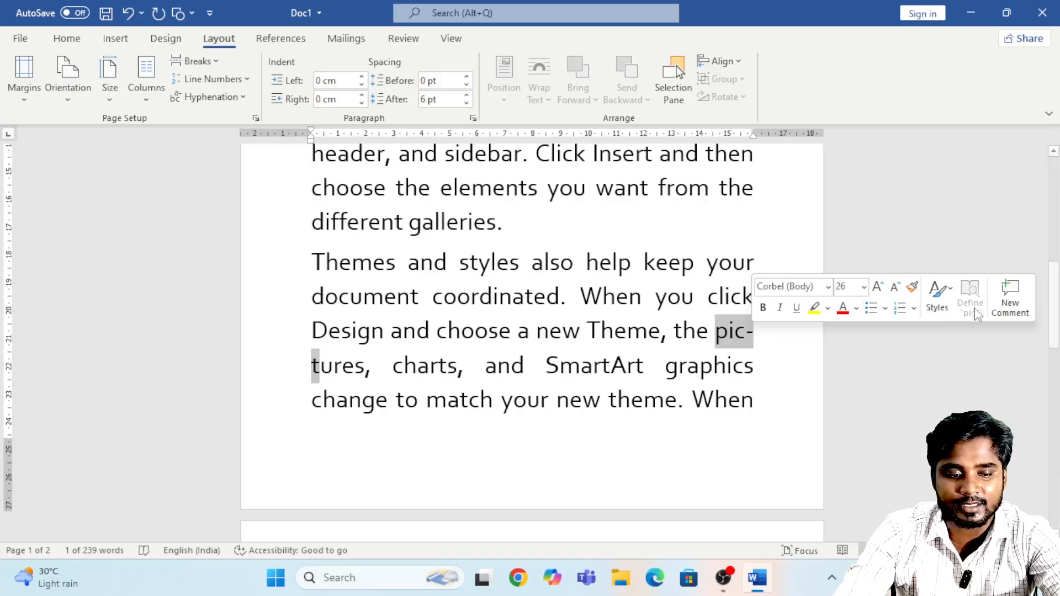
{"action": "left_click_drag", "start_coordinate": [1055, 287], "coordinate": [1053, 389]}
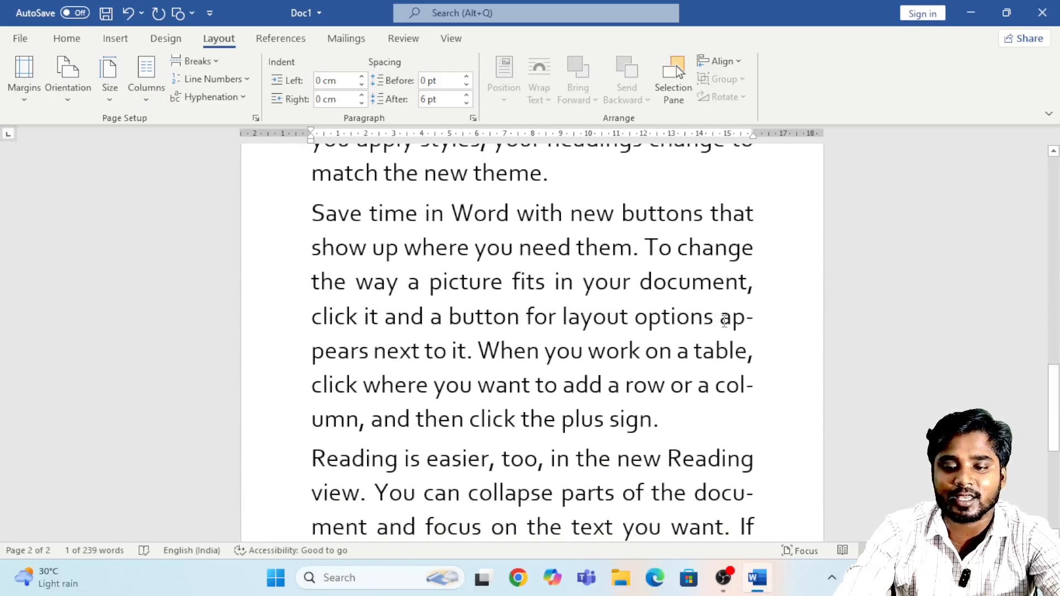
Step: Set the document's hyphenation to None
{"action": "left_click", "coordinate": [228, 99]}
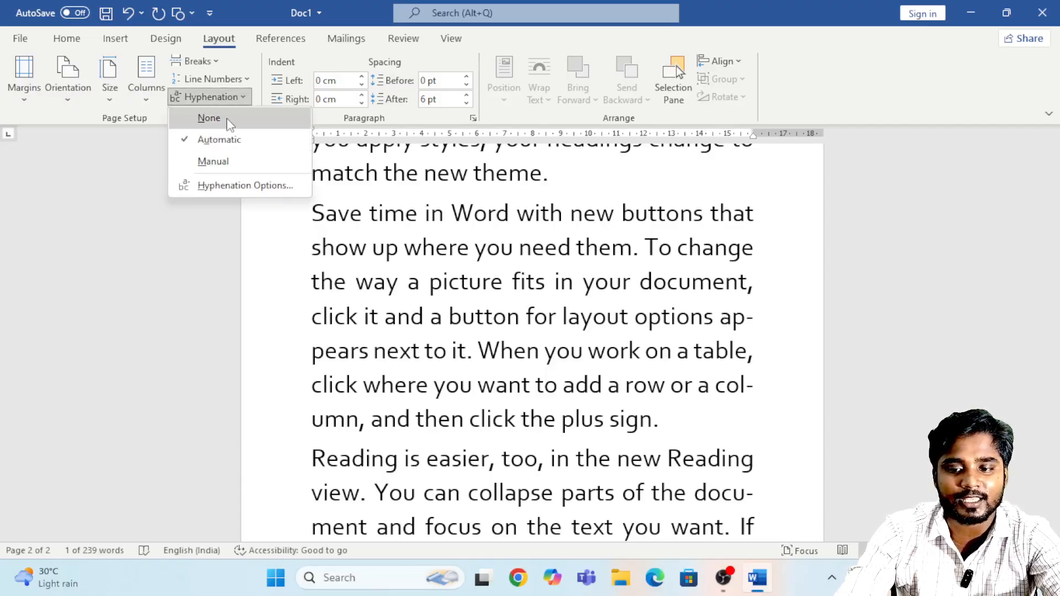
{"action": "left_click", "coordinate": [210, 118]}
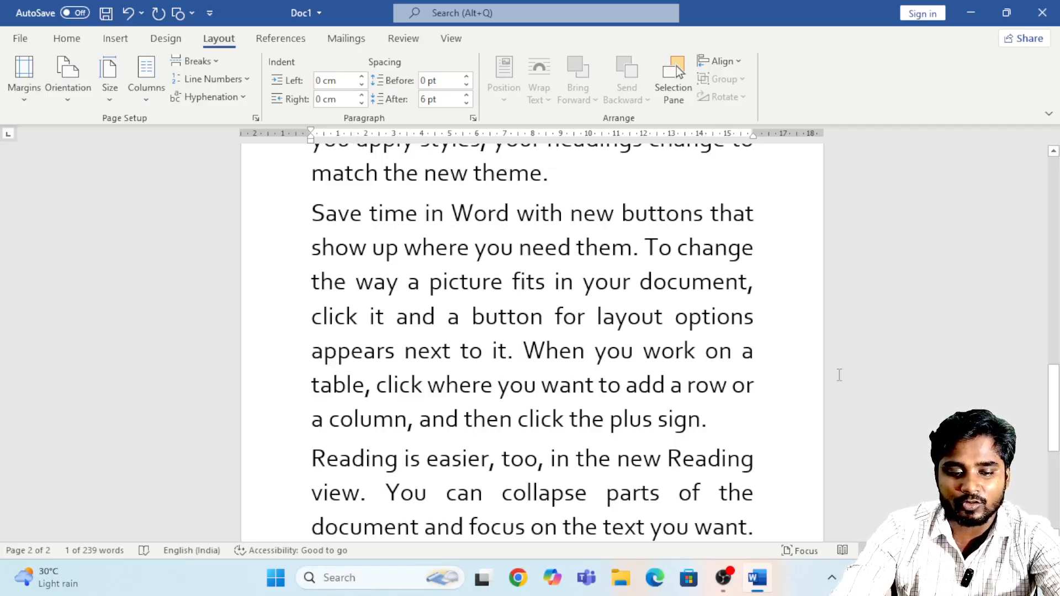
Step: Select the first paragraph of the document and increase its left indent to 1.7 cm
{"action": "scroll", "coordinate": [540, 246], "scroll_direction": "down", "scroll_amount": 3}
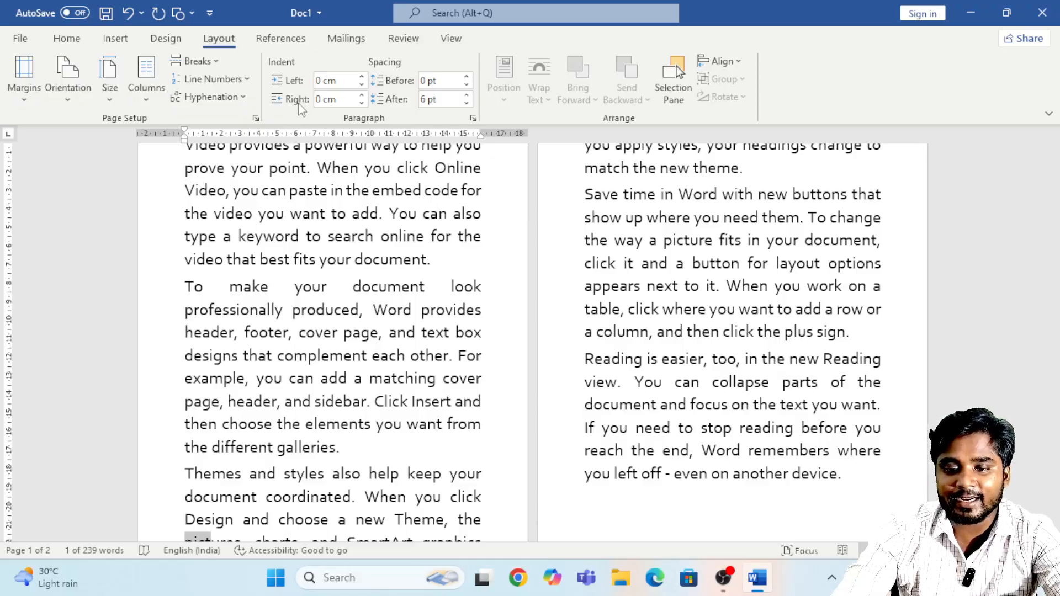
{"action": "left_click_drag", "start_coordinate": [433, 266], "coordinate": [189, 209]}
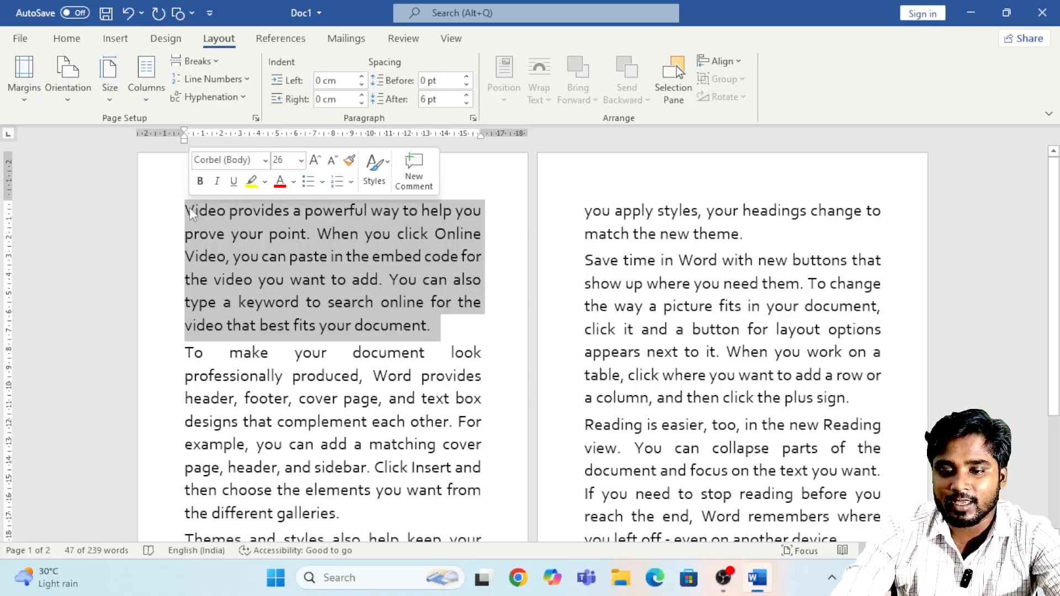
{"action": "left_click", "coordinate": [361, 77]}
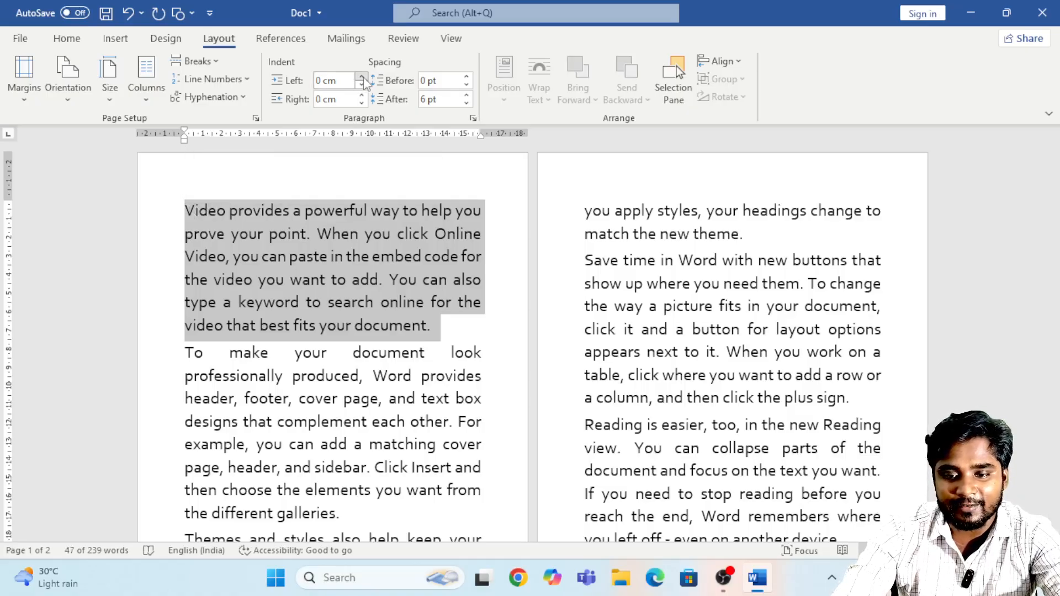
{"action": "left_click", "coordinate": [361, 77]}
{"action": "left_click", "coordinate": [361, 77]}
{"action": "left_click", "coordinate": [362, 78]}
{"action": "left_click", "coordinate": [361, 77]}
{"action": "left_click", "coordinate": [362, 77]}
{"action": "left_click", "coordinate": [361, 77]}
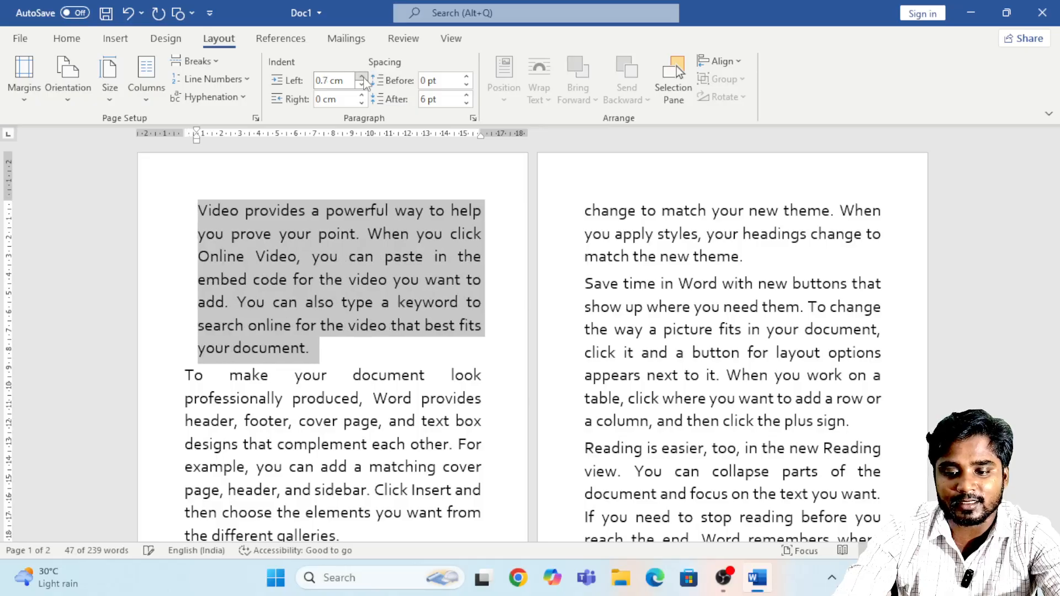
{"action": "left_click", "coordinate": [362, 78]}
{"action": "left_click", "coordinate": [361, 77]}
{"action": "left_click", "coordinate": [362, 77]}
{"action": "left_click", "coordinate": [362, 77]}
{"action": "left_click", "coordinate": [361, 77]}
{"action": "left_click", "coordinate": [361, 78]}
{"action": "left_click", "coordinate": [361, 77]}
{"action": "left_click", "coordinate": [362, 77]}
{"action": "left_click", "coordinate": [361, 77]}
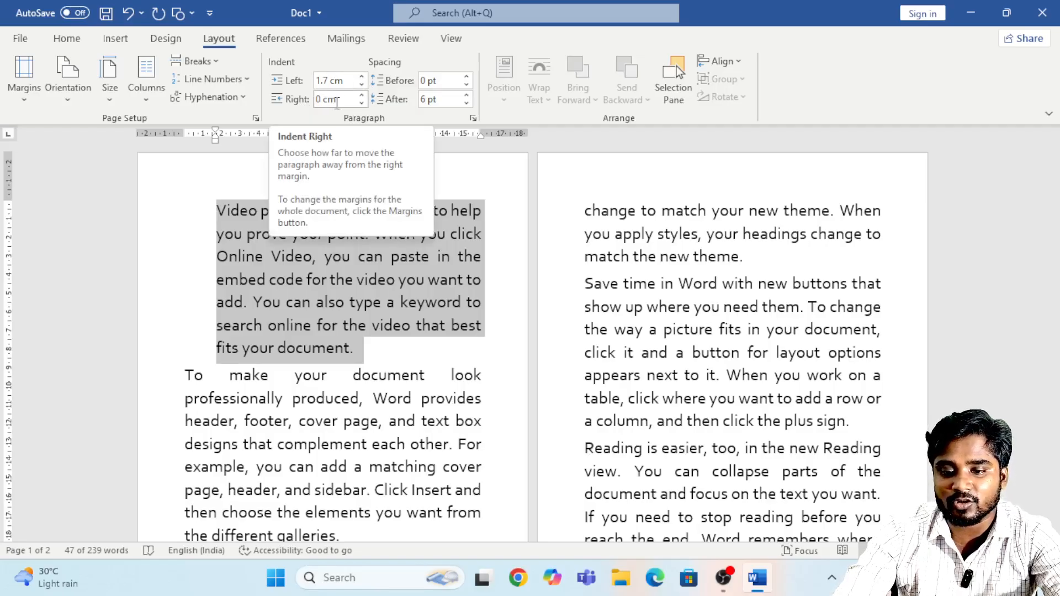
Step: Reduce the left indent of the first paragraph to 0.2 cm
{"action": "left_click", "coordinate": [361, 84]}
{"action": "left_click", "coordinate": [362, 85]}
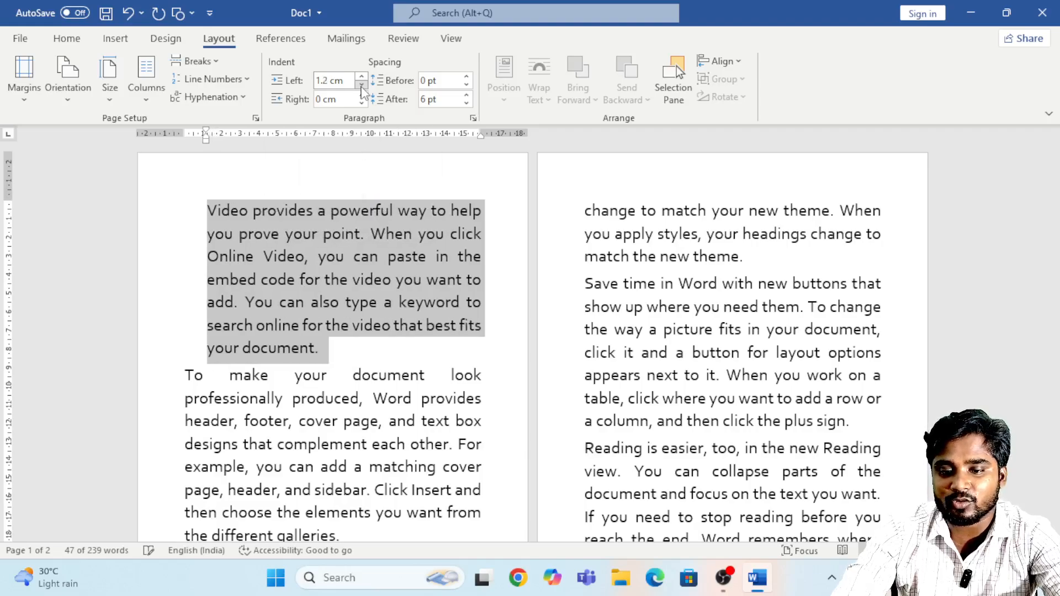
{"action": "left_click", "coordinate": [361, 84]}
{"action": "left_click", "coordinate": [362, 85]}
{"action": "left_click", "coordinate": [361, 84]}
{"action": "left_click", "coordinate": [362, 85]}
{"action": "left_click", "coordinate": [361, 84]}
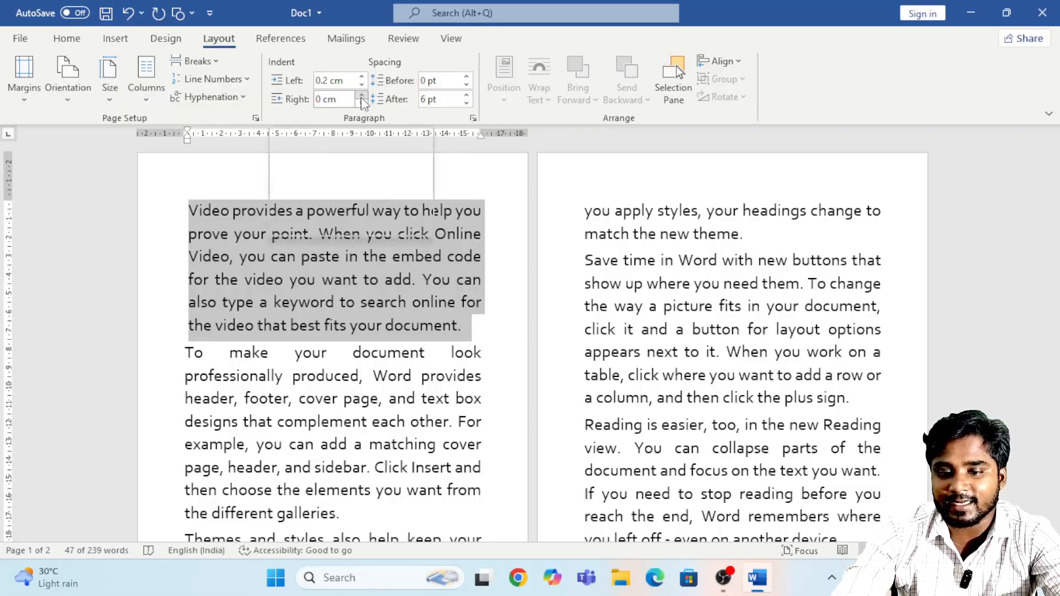
Step: Increase the right indent of the first paragraph to 1.8 cm
{"action": "left_click", "coordinate": [361, 95]}
{"action": "left_click", "coordinate": [361, 95]}
{"action": "left_click", "coordinate": [362, 94]}
{"action": "left_click", "coordinate": [362, 97]}
{"action": "left_click", "coordinate": [362, 97]}
{"action": "left_click", "coordinate": [362, 97]}
{"action": "left_click", "coordinate": [362, 97]}
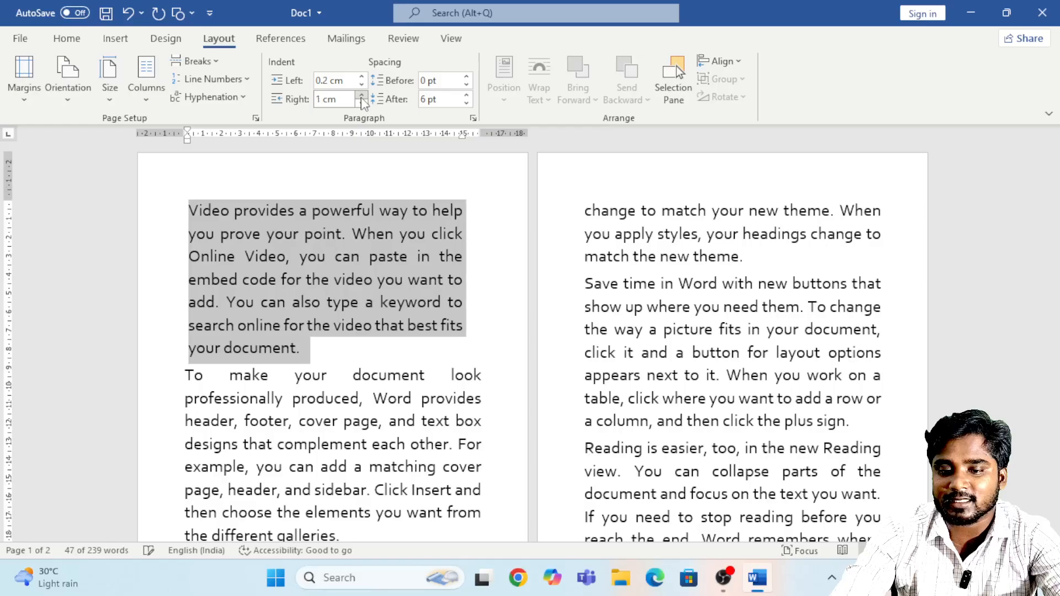
{"action": "left_click", "coordinate": [361, 97]}
{"action": "left_click", "coordinate": [362, 97]}
{"action": "left_click", "coordinate": [361, 98]}
{"action": "left_click", "coordinate": [362, 97]}
{"action": "left_click", "coordinate": [362, 96]}
{"action": "left_click", "coordinate": [361, 96]}
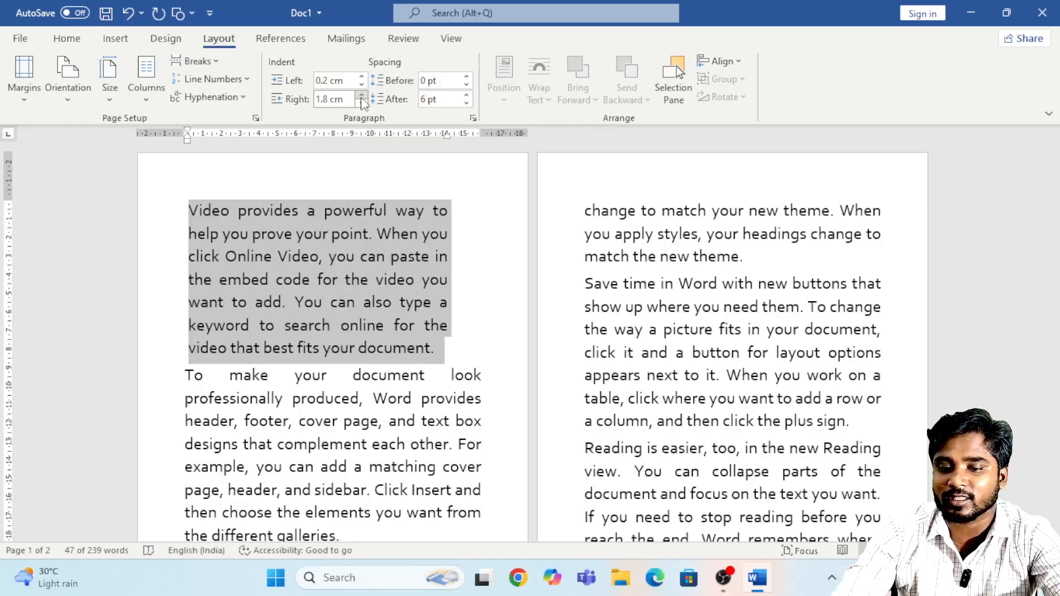
Step: Reduce the right indent of the first paragraph to 0 cm
{"action": "left_click", "coordinate": [362, 104]}
{"action": "left_click", "coordinate": [362, 103]}
{"action": "left_click", "coordinate": [362, 103]}
{"action": "left_click", "coordinate": [362, 103]}
{"action": "left_click", "coordinate": [362, 103]}
{"action": "left_click", "coordinate": [362, 103]}
{"action": "left_click", "coordinate": [362, 103]}
{"action": "left_click", "coordinate": [362, 103]}
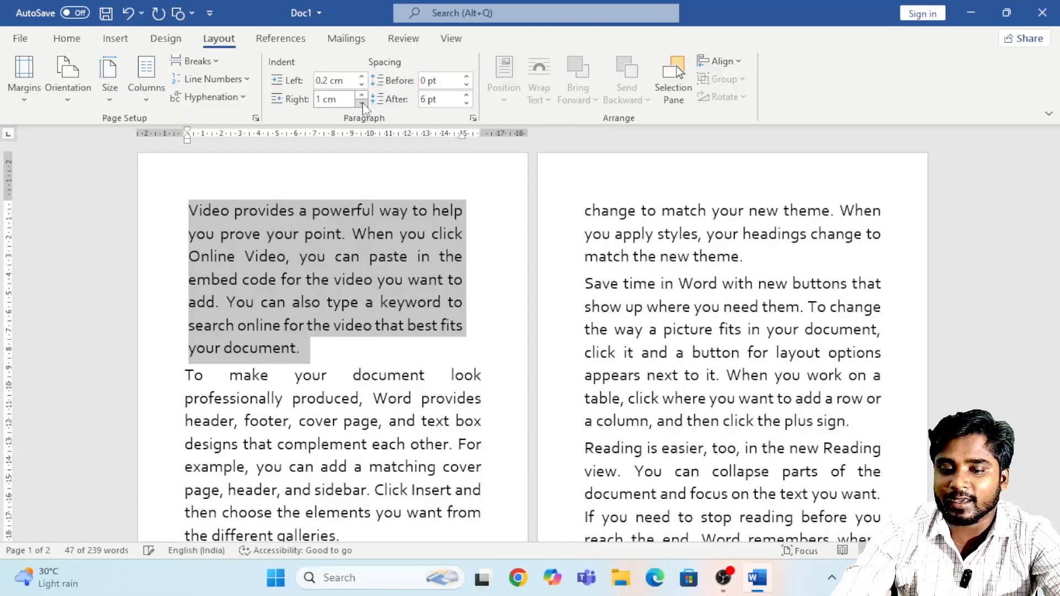
{"action": "left_click", "coordinate": [362, 103]}
{"action": "left_click", "coordinate": [362, 104]}
{"action": "left_click", "coordinate": [362, 103]}
{"action": "left_click", "coordinate": [362, 103]}
{"action": "left_click", "coordinate": [362, 104]}
{"action": "left_click", "coordinate": [362, 104]}
{"action": "left_click", "coordinate": [362, 103]}
{"action": "left_click", "coordinate": [362, 103]}
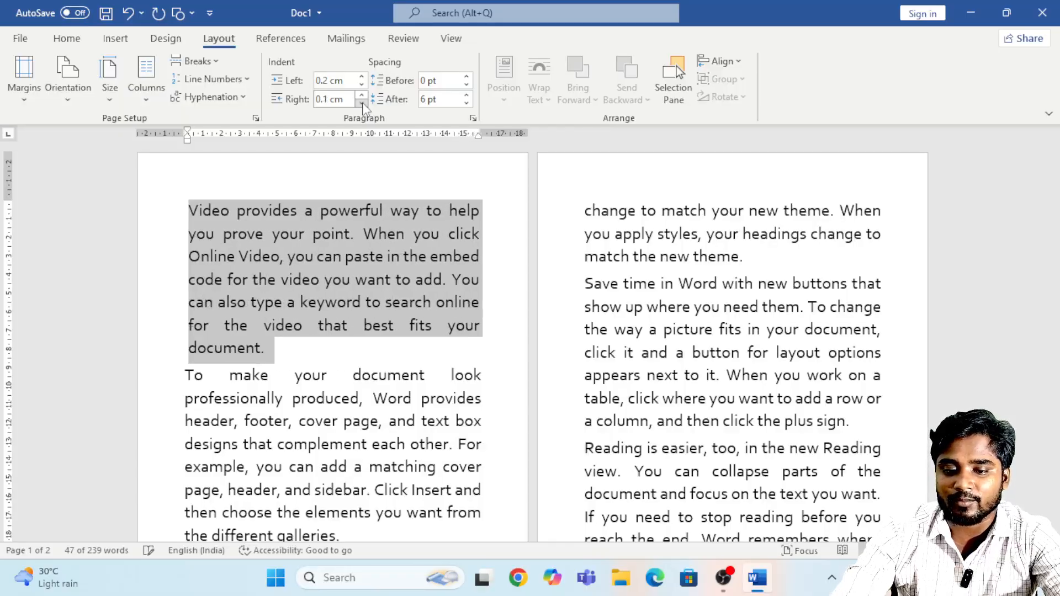
{"action": "left_click", "coordinate": [362, 104]}
Step: Set both the left and right indents of the first paragraph to 0
{"action": "left_click", "coordinate": [361, 85]}
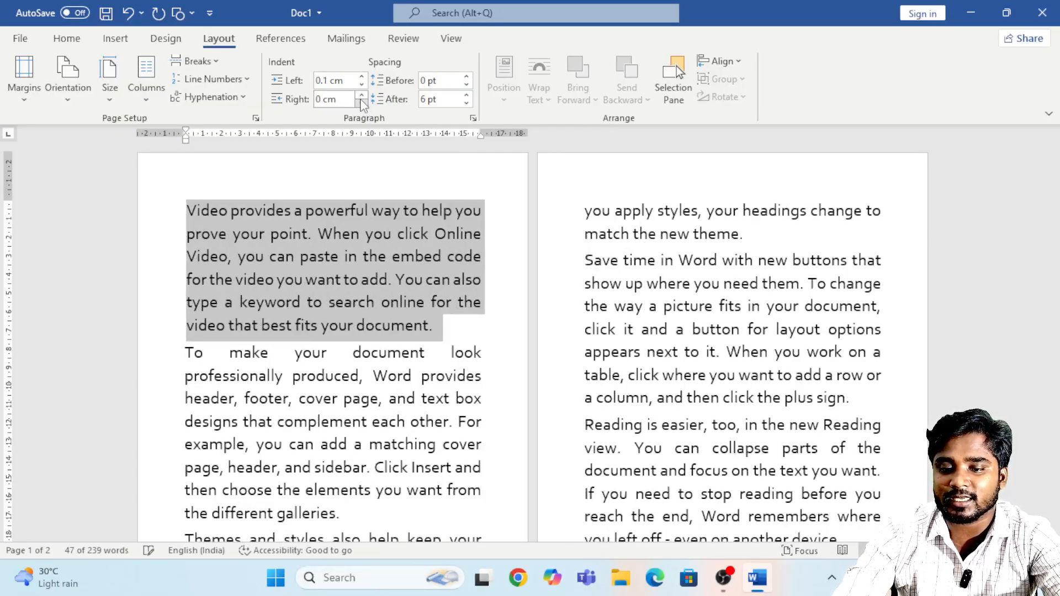
{"action": "left_click", "coordinate": [362, 95]}
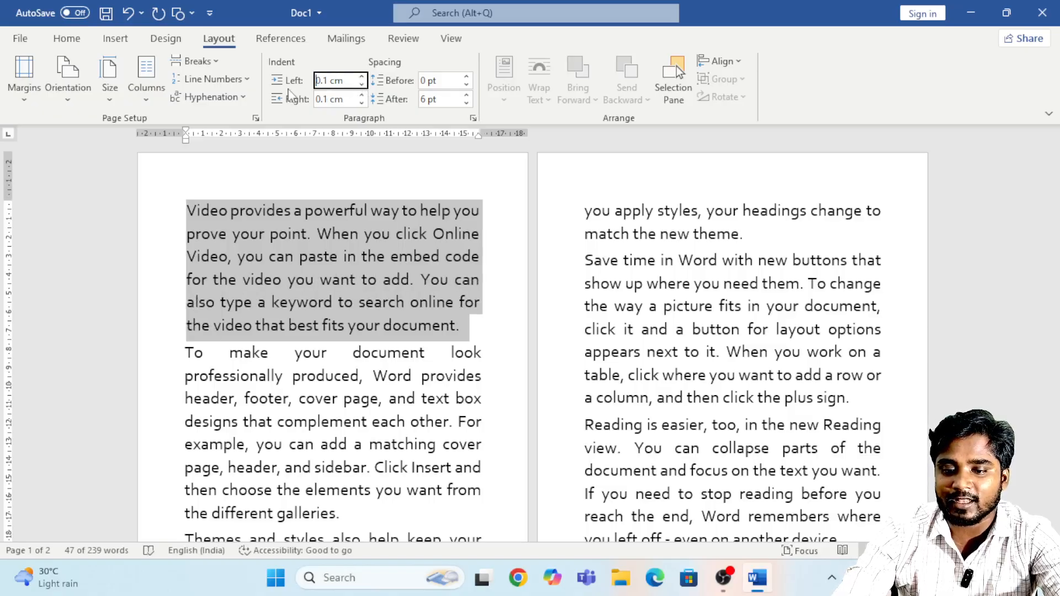
{"action": "left_click", "coordinate": [332, 81]}
{"action": "type", "text": "0"}
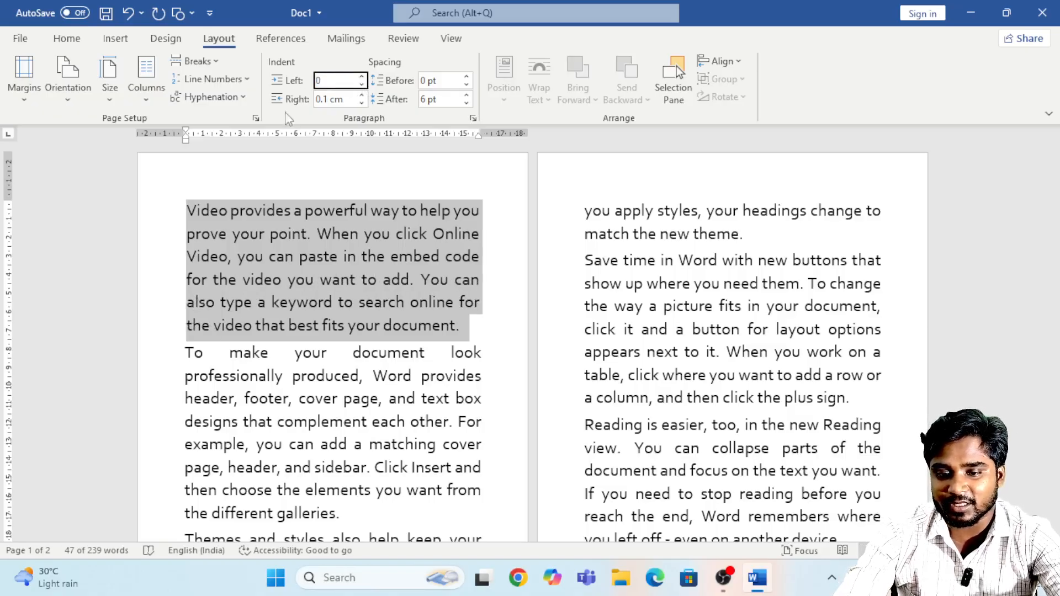
{"action": "left_click", "coordinate": [337, 99]}
{"action": "type", "text": "0"}
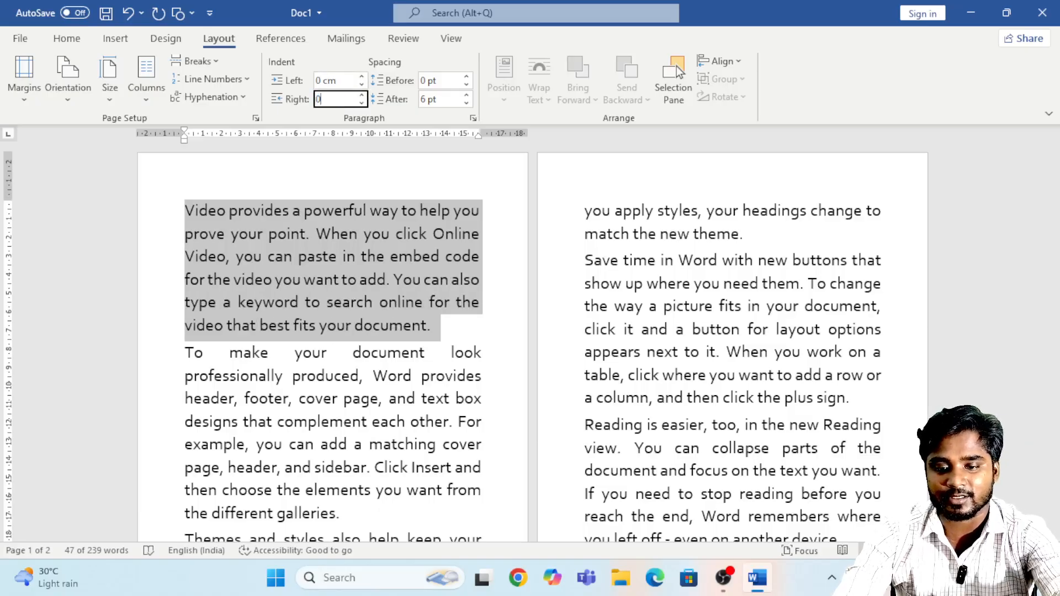
{"action": "key", "text": "Return"}
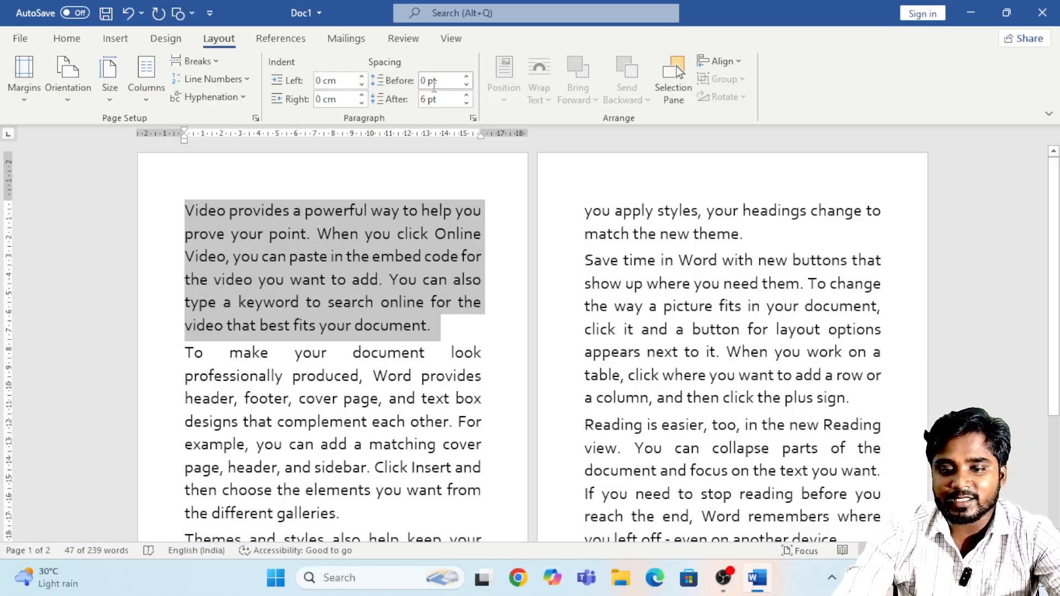
Step: Reselect the first paragraph and increase the spacing before it to 30 pt
{"action": "left_click", "coordinate": [360, 280]}
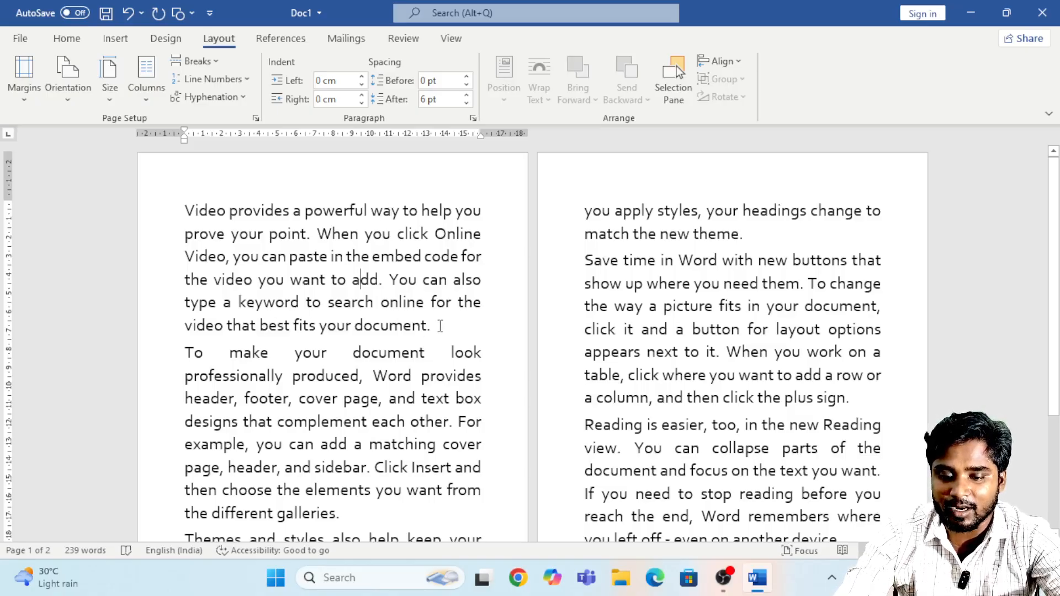
{"action": "left_click_drag", "start_coordinate": [440, 325], "coordinate": [179, 220]}
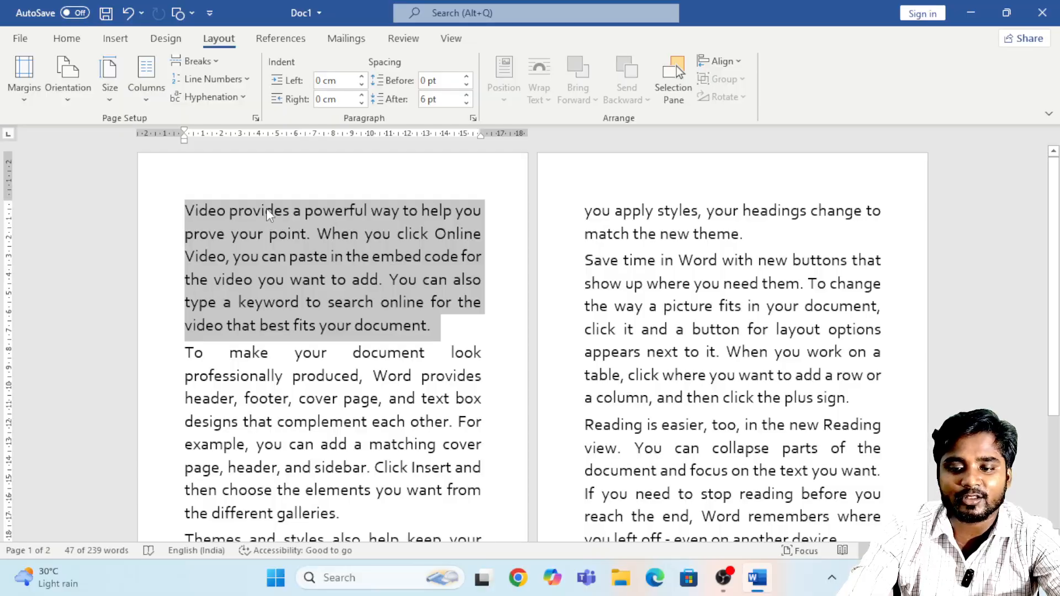
{"action": "left_click", "coordinate": [466, 78]}
{"action": "left_click", "coordinate": [466, 78]}
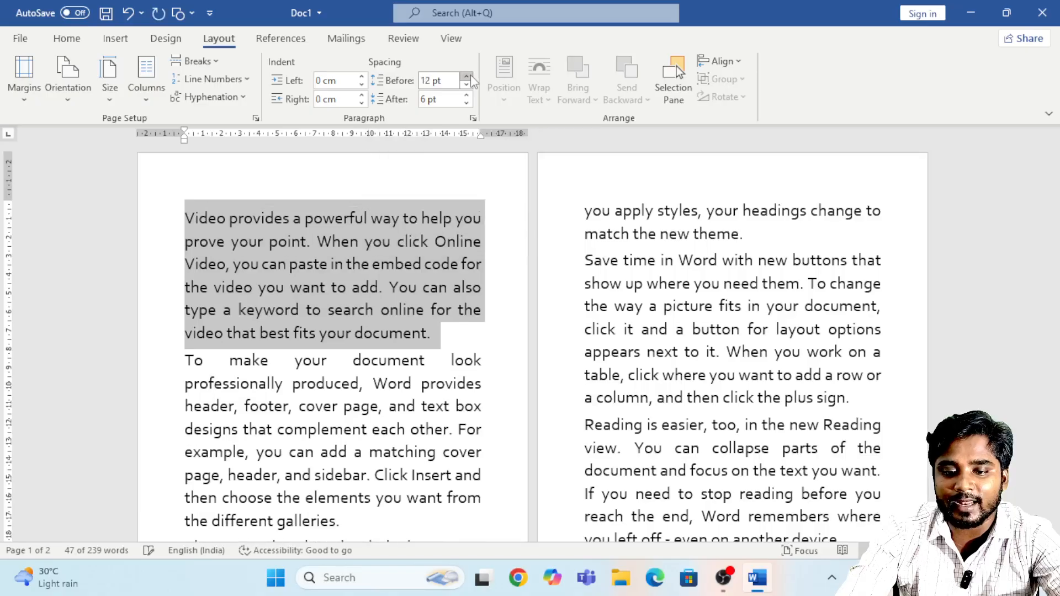
{"action": "left_click", "coordinate": [467, 78]}
{"action": "left_click", "coordinate": [467, 78]}
{"action": "left_click", "coordinate": [466, 78]}
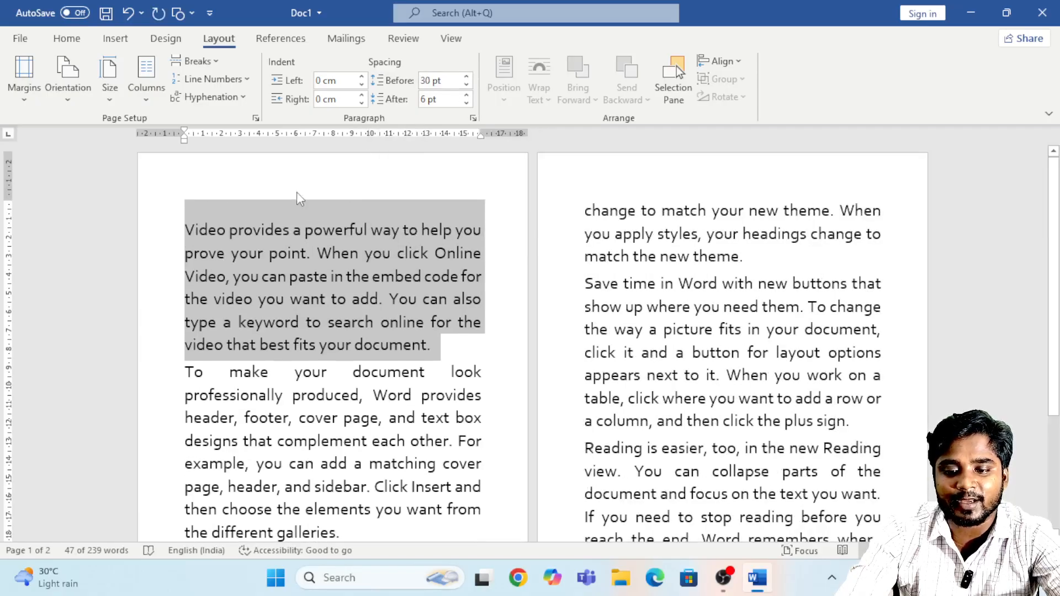
Step: Reduce the spacing before the first paragraph to 6 pt
{"action": "left_click", "coordinate": [466, 86]}
{"action": "left_click", "coordinate": [466, 87]}
{"action": "left_click", "coordinate": [467, 87]}
{"action": "left_click", "coordinate": [467, 87]}
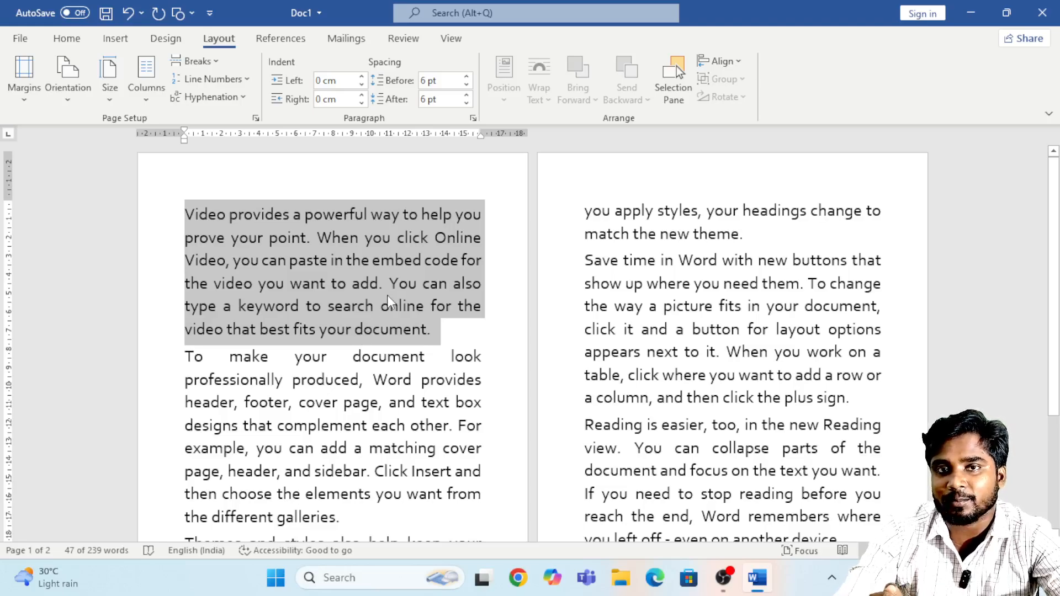
Step: Increase the spacing after the first paragraph to 24 pt
{"action": "left_click", "coordinate": [466, 95]}
{"action": "left_click", "coordinate": [466, 96]}
{"action": "left_click", "coordinate": [466, 95]}
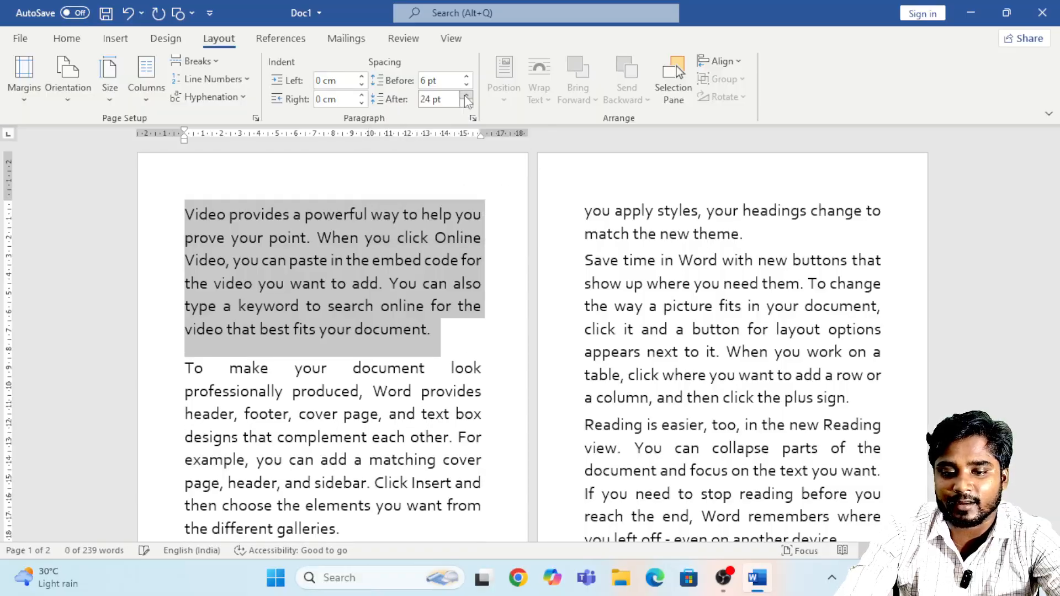
Step: Reduce the spacing after the first paragraph to 6 pt
{"action": "left_click", "coordinate": [466, 103]}
{"action": "left_click", "coordinate": [467, 103]}
{"action": "left_click", "coordinate": [467, 103]}
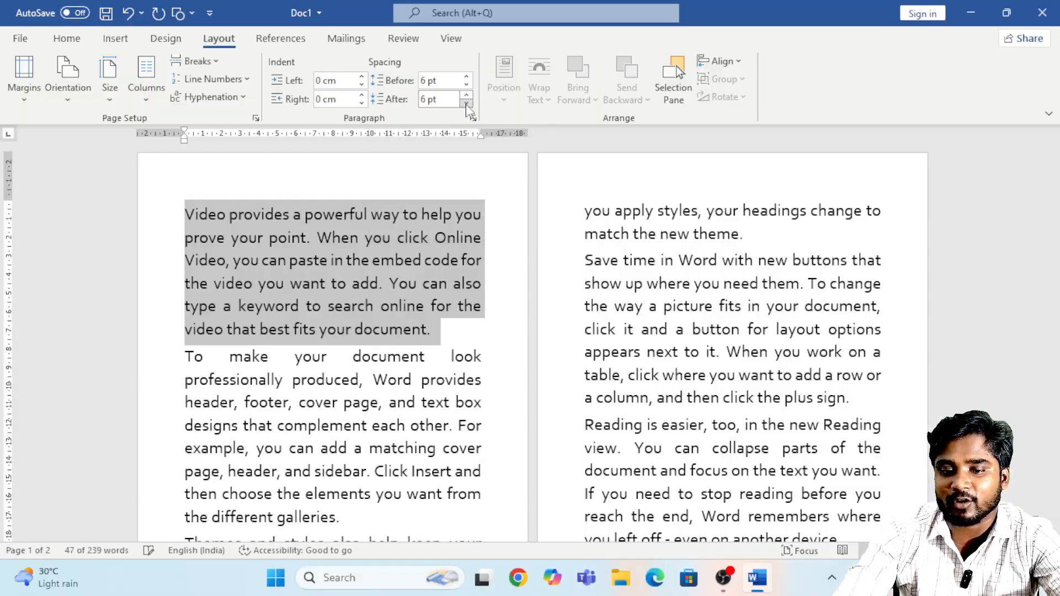